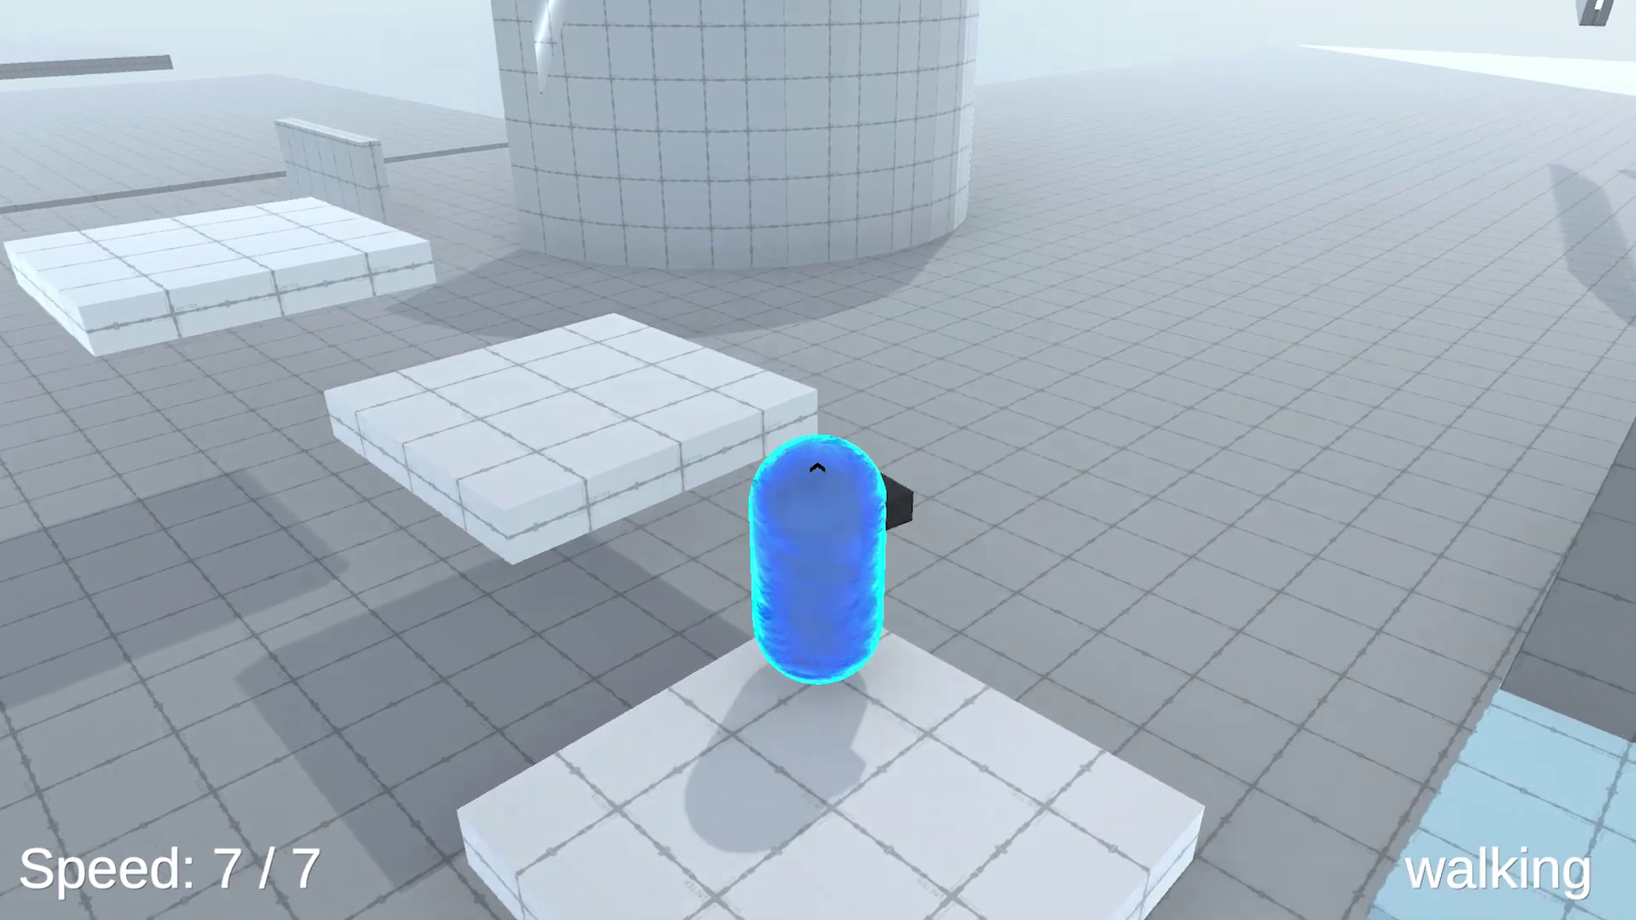
# Demo the finished controller by moving and jumping the capsule through the test level.
pyautogui.press('space')
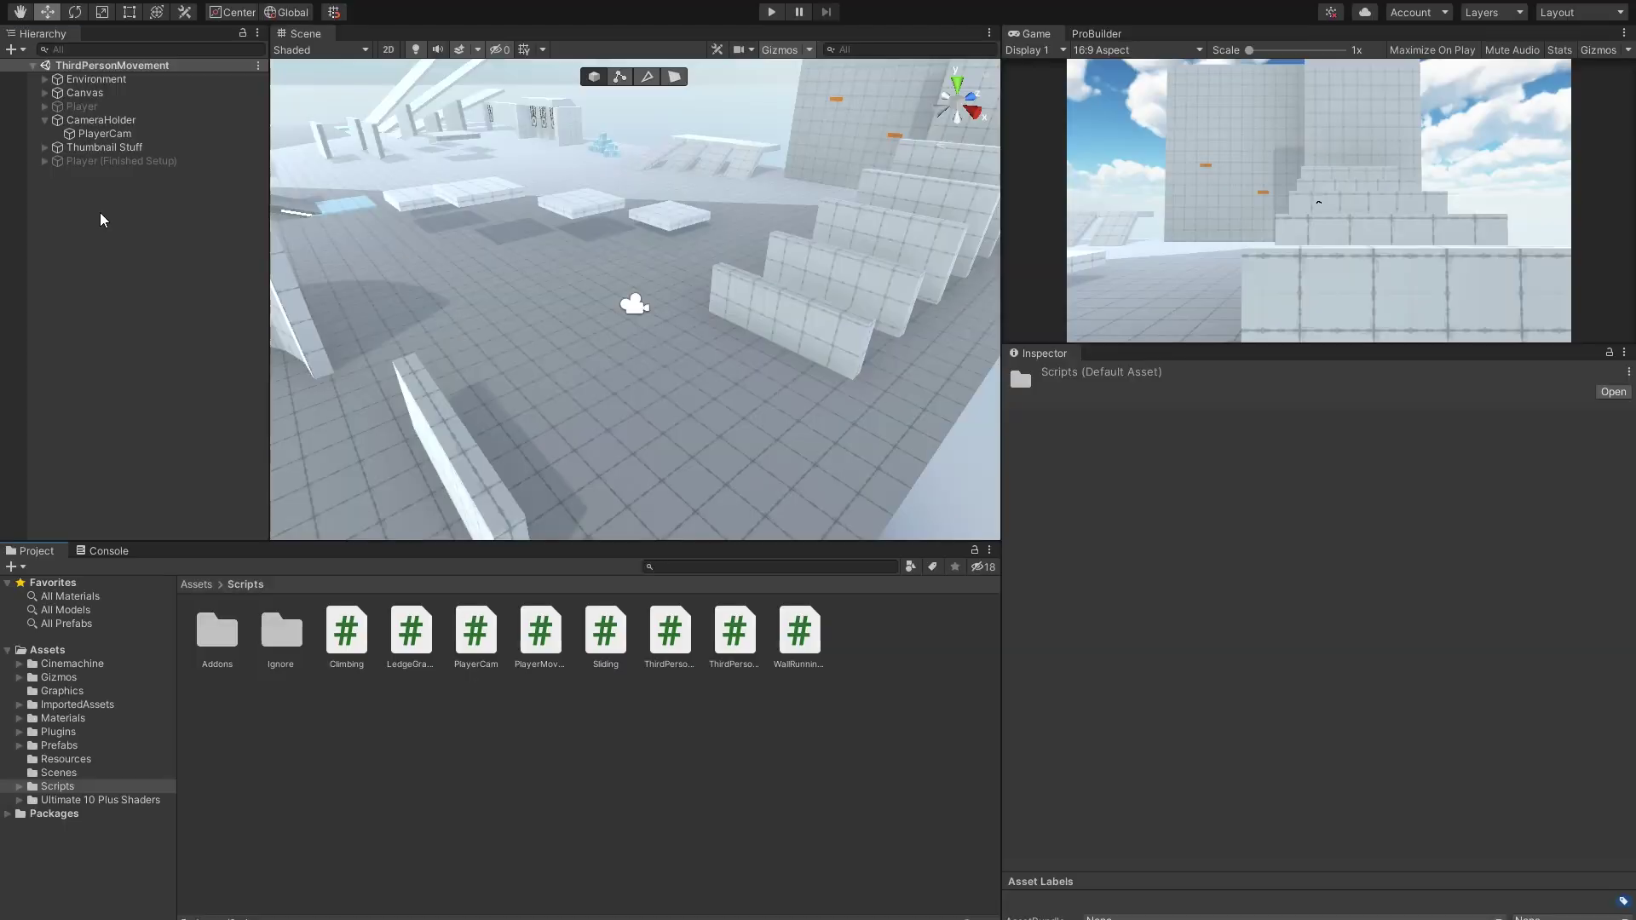
pyautogui.rightClick(99, 212)
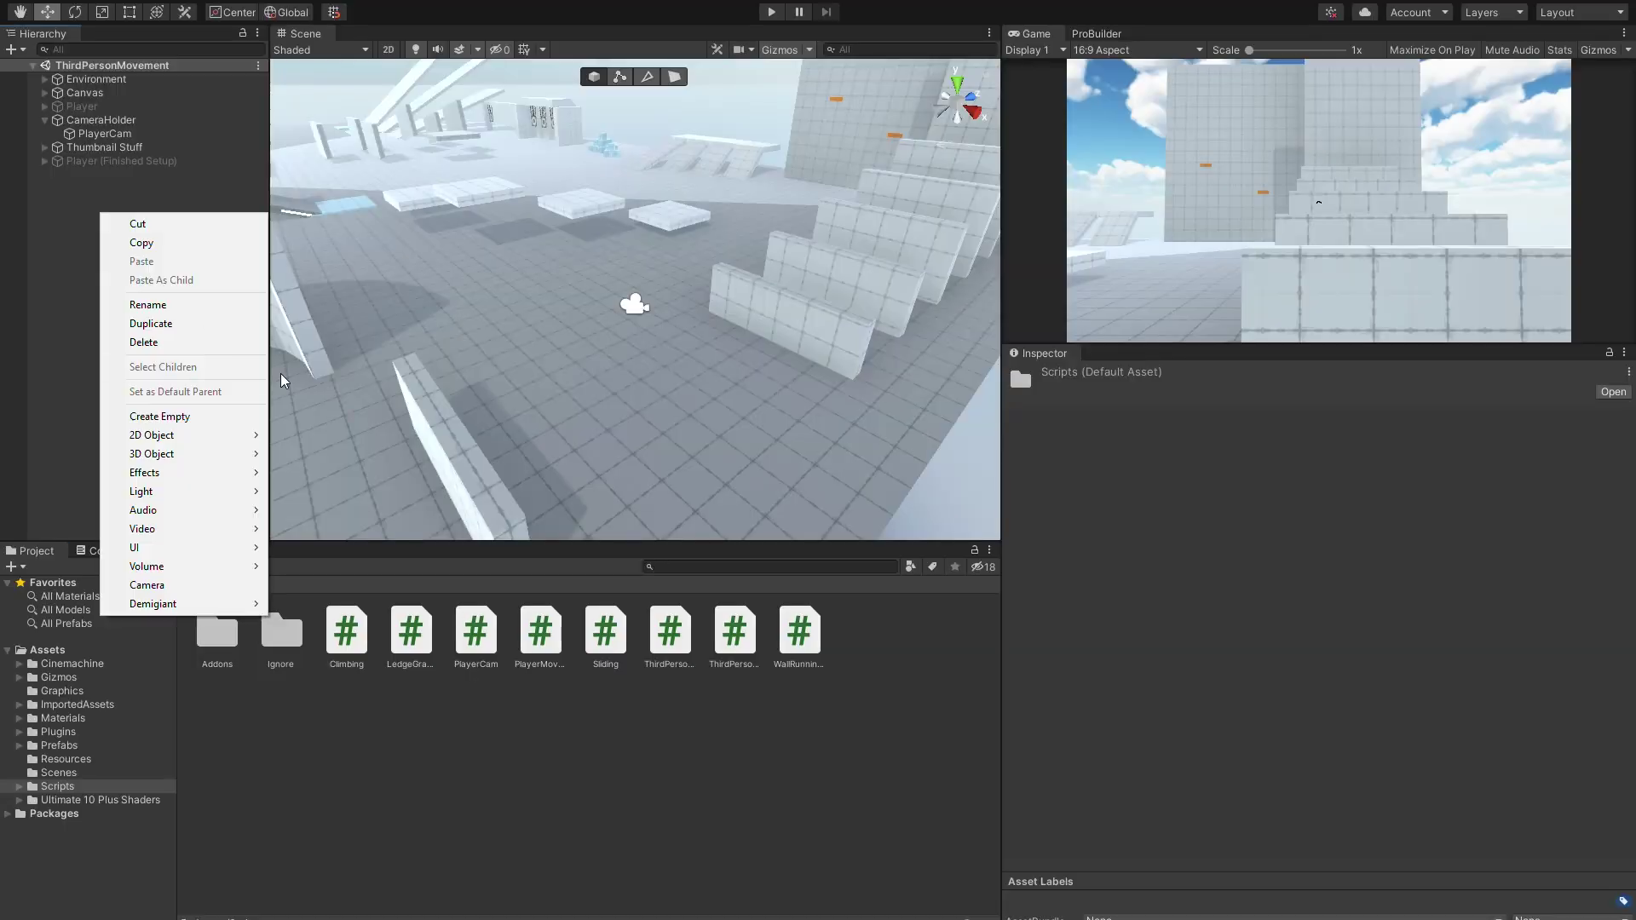
# Create an empty object named Player and give it a Rigidbody.
pyautogui.click(189, 418)
pyautogui.write('Pla')
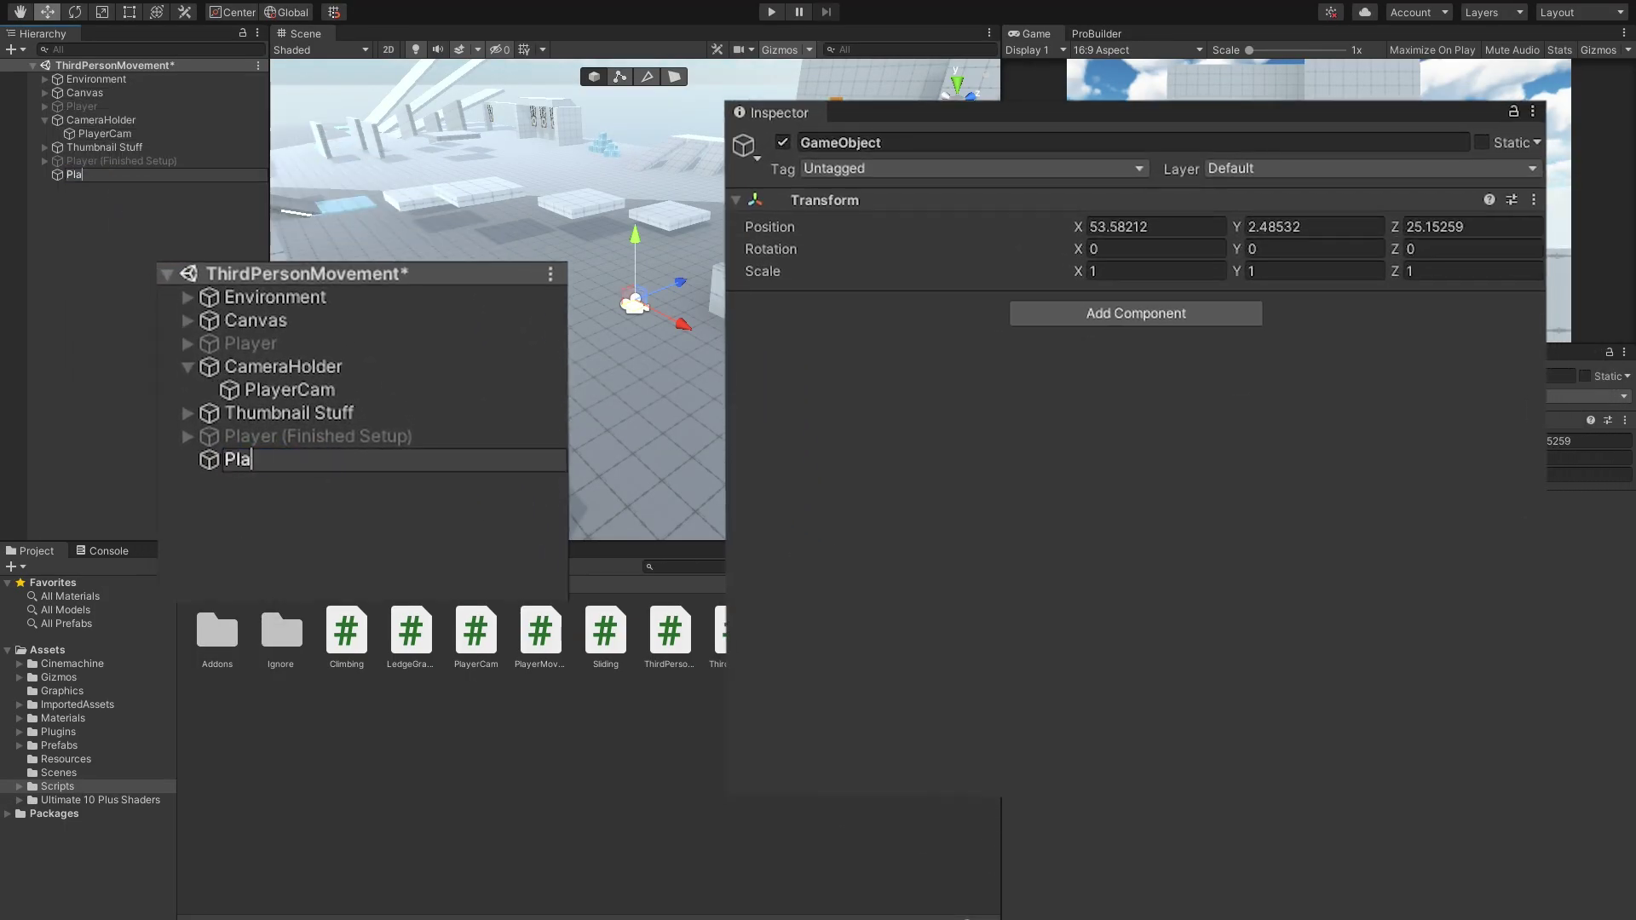
pyautogui.write('yer')
pyautogui.press('Return')
pyautogui.click(1059, 323)
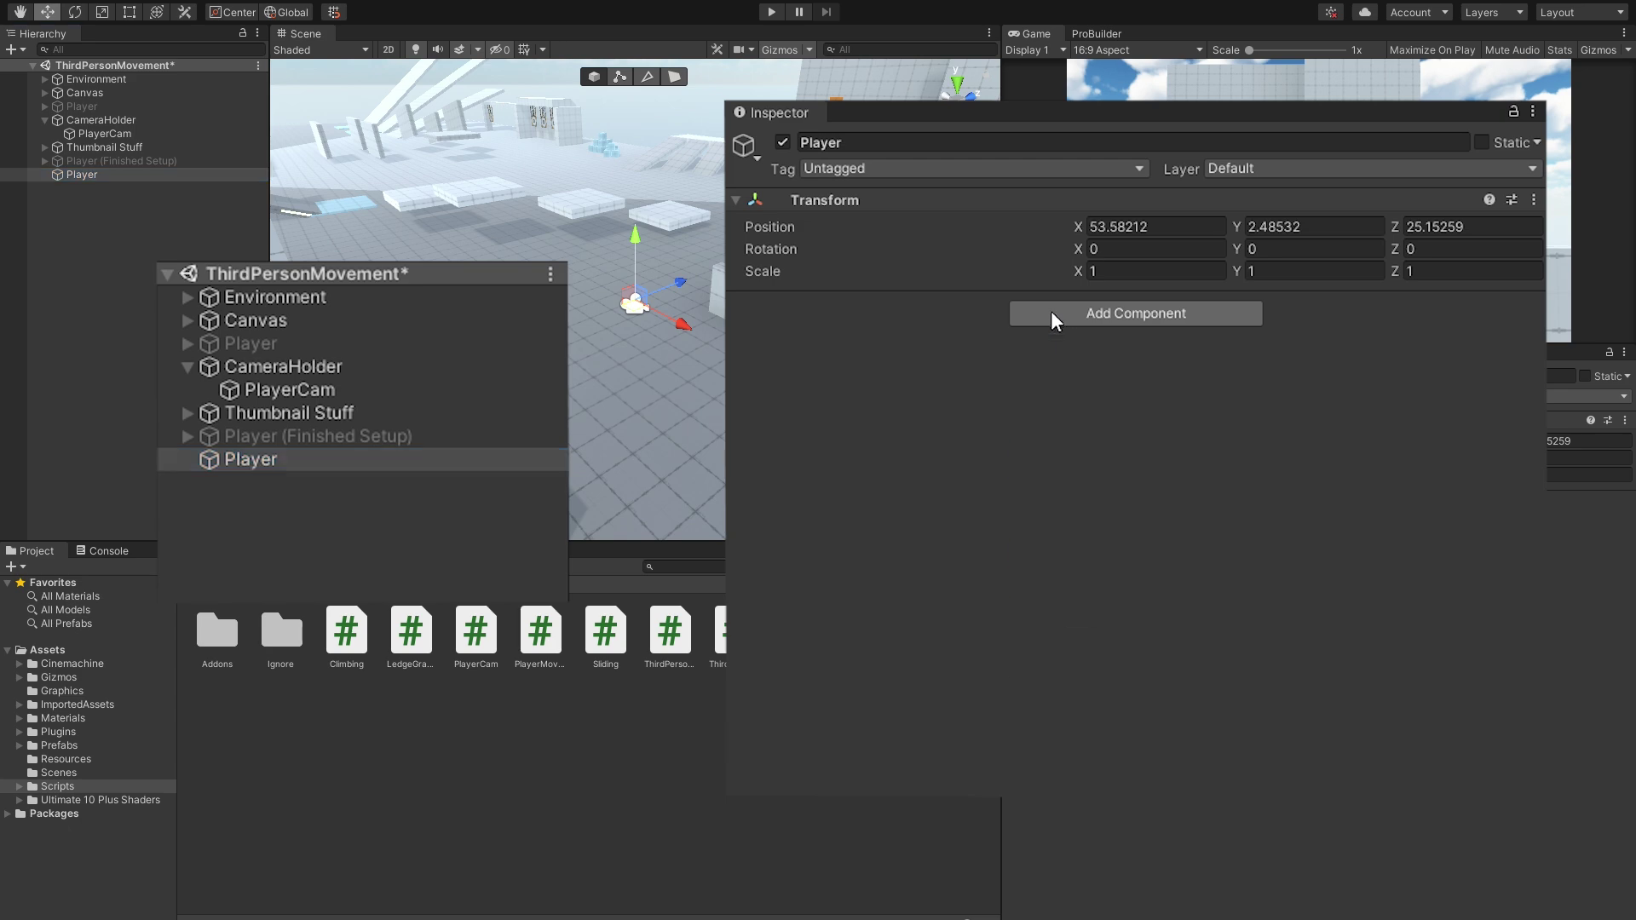
pyautogui.write('rig')
pyautogui.press('Return')
# Set the Player Rigidbody to Interpolate with Continuous collision detection.
pyautogui.click(752, 306)
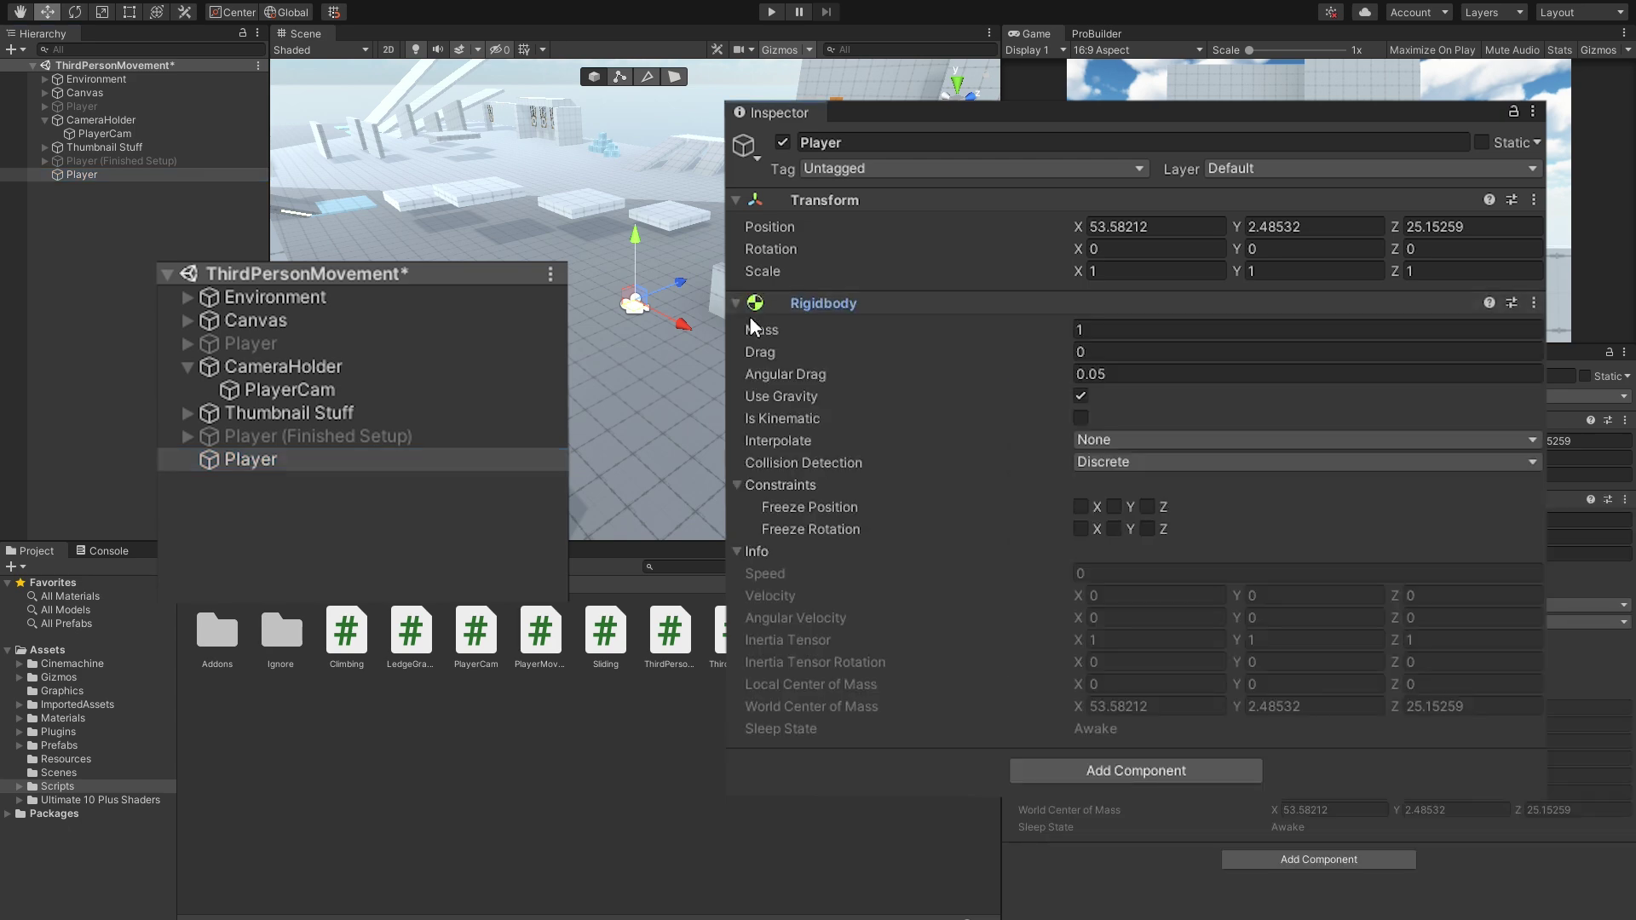
pyautogui.click(1116, 440)
pyautogui.click(1133, 489)
pyautogui.click(1142, 462)
pyautogui.click(1186, 509)
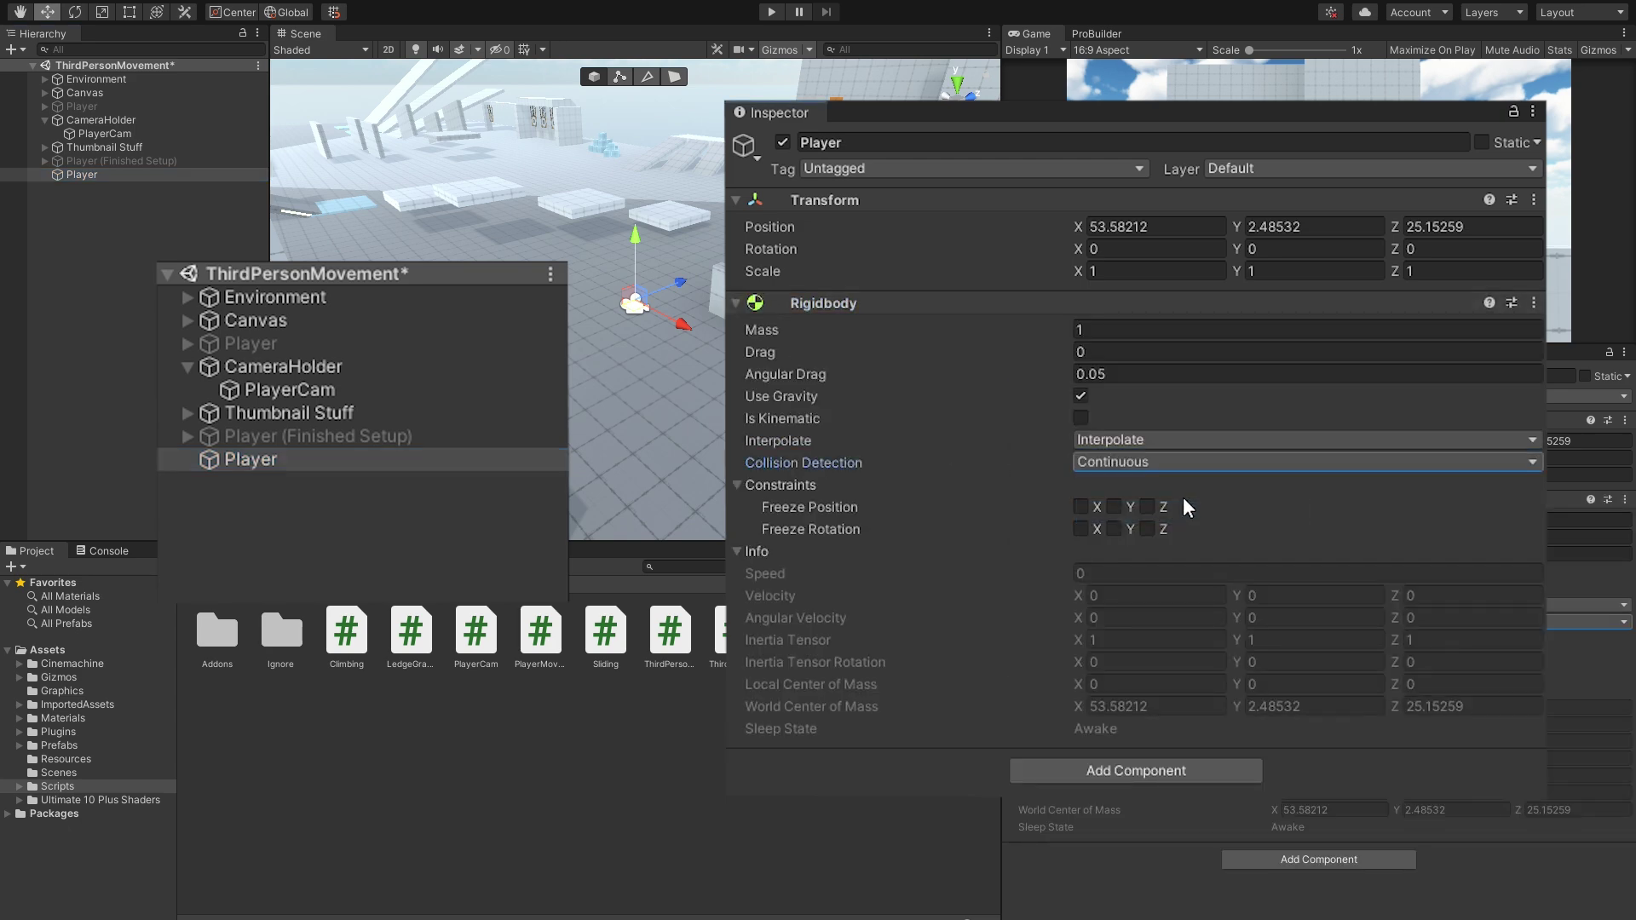
# Add a capsule child named PlayerObj and an empty child named Orientation under Player.
pyautogui.rightClick(113, 176)
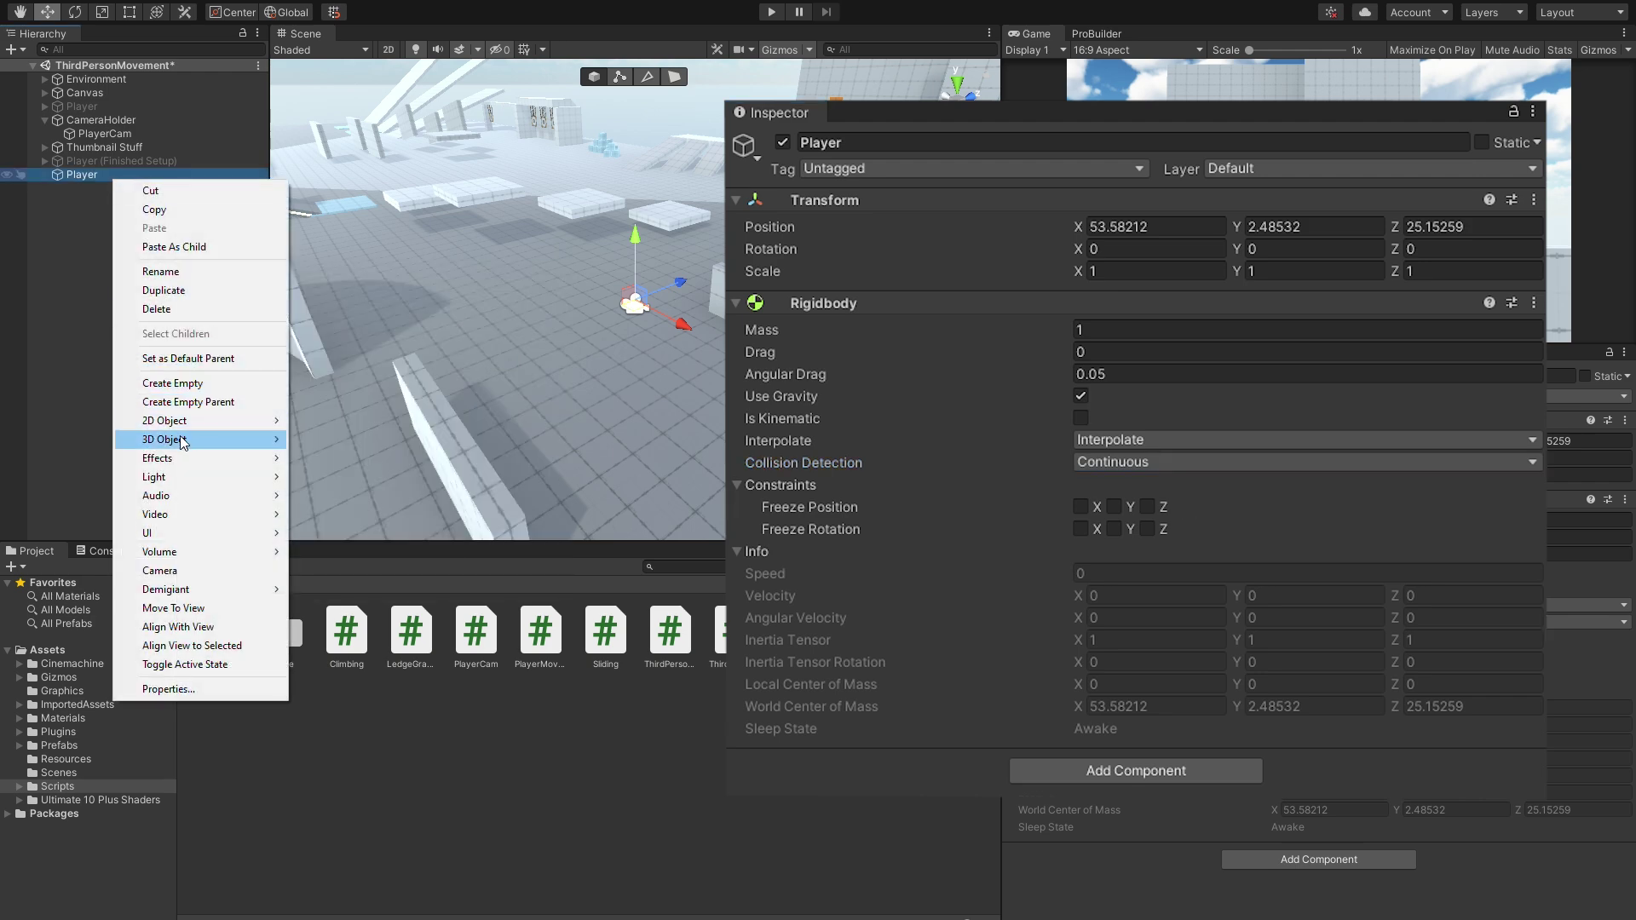
pyautogui.click(337, 479)
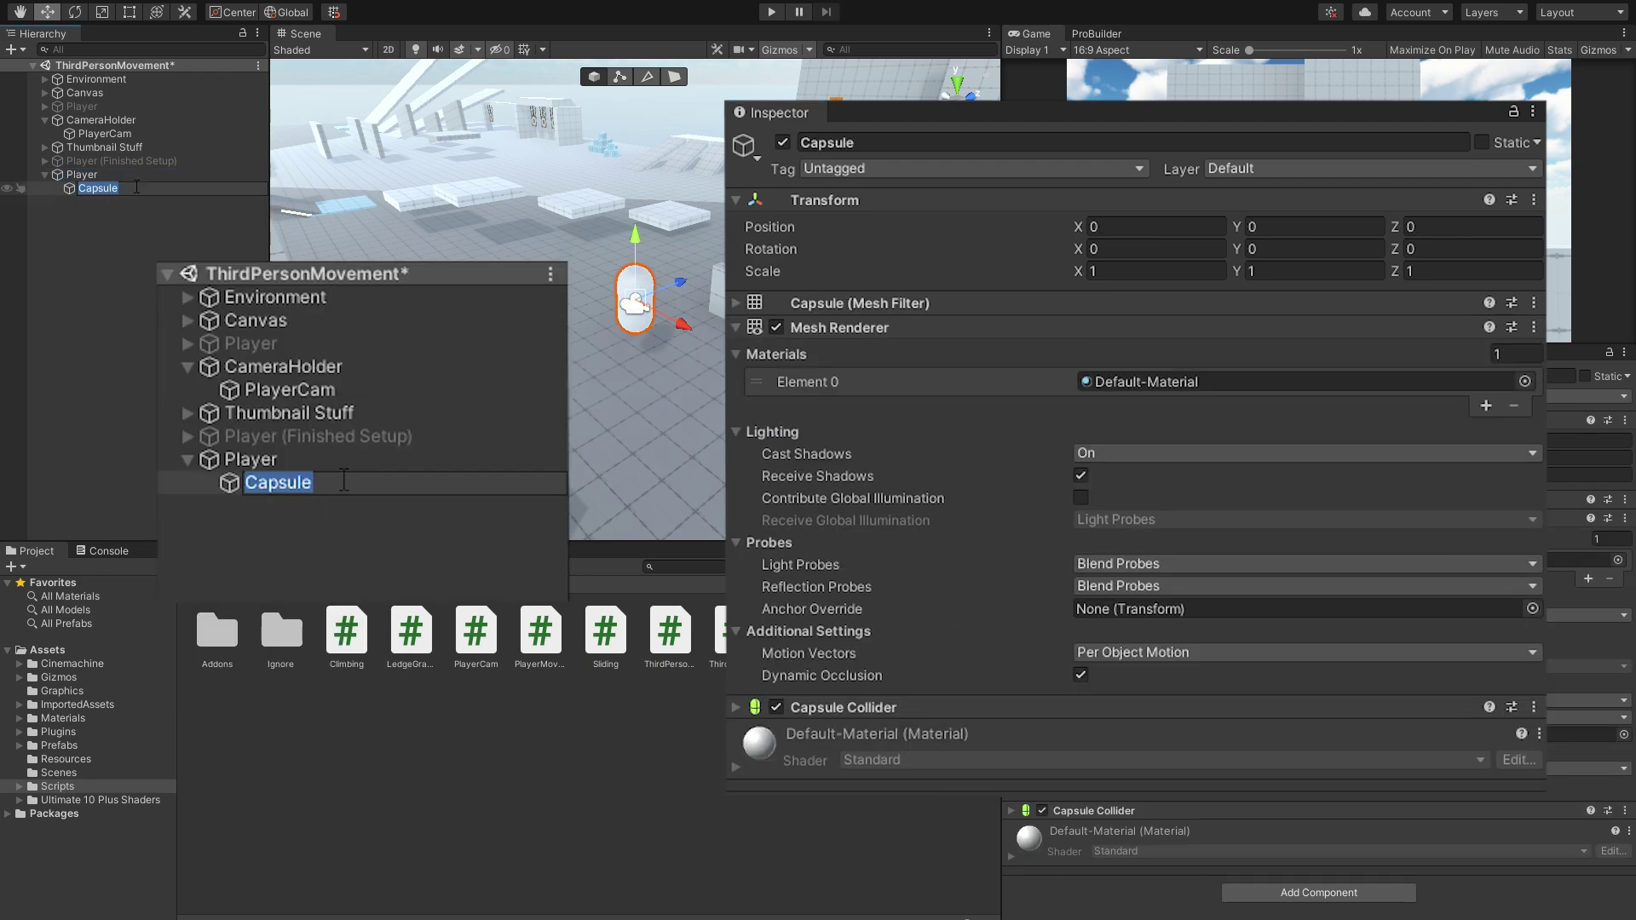
pyautogui.write('Playe')
pyautogui.write('j')
pyautogui.press('Return')
pyautogui.rightClick(121, 177)
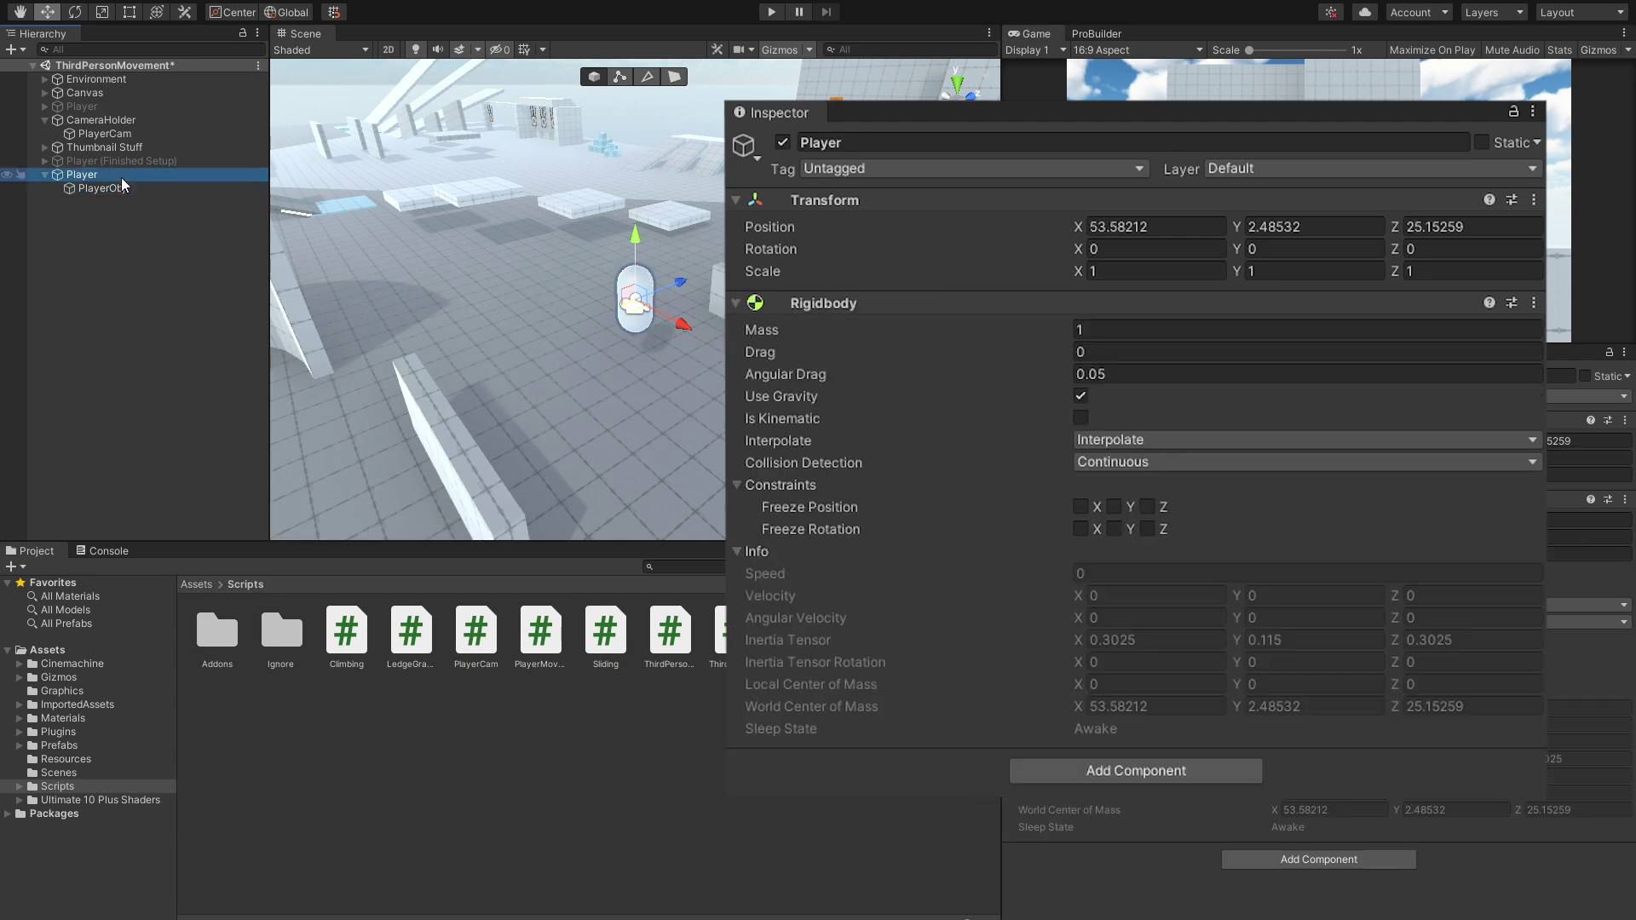
pyautogui.click(204, 383)
pyautogui.write('Orie')
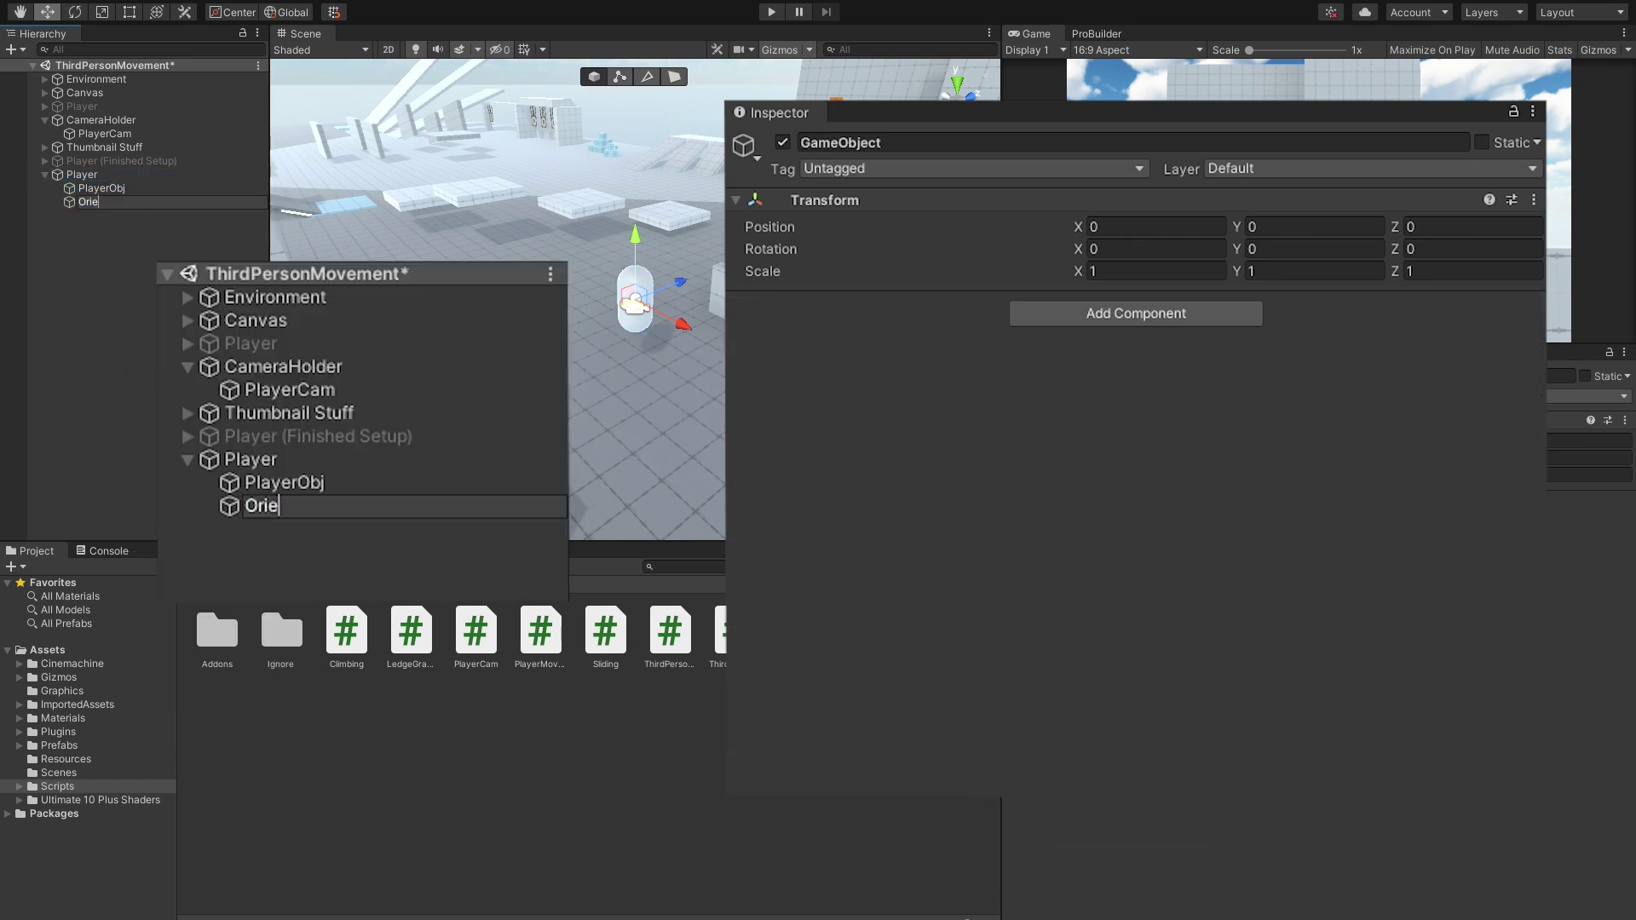
pyautogui.press('Return')
pyautogui.scroll(2, 656, 319)
pyautogui.click(399, 467)
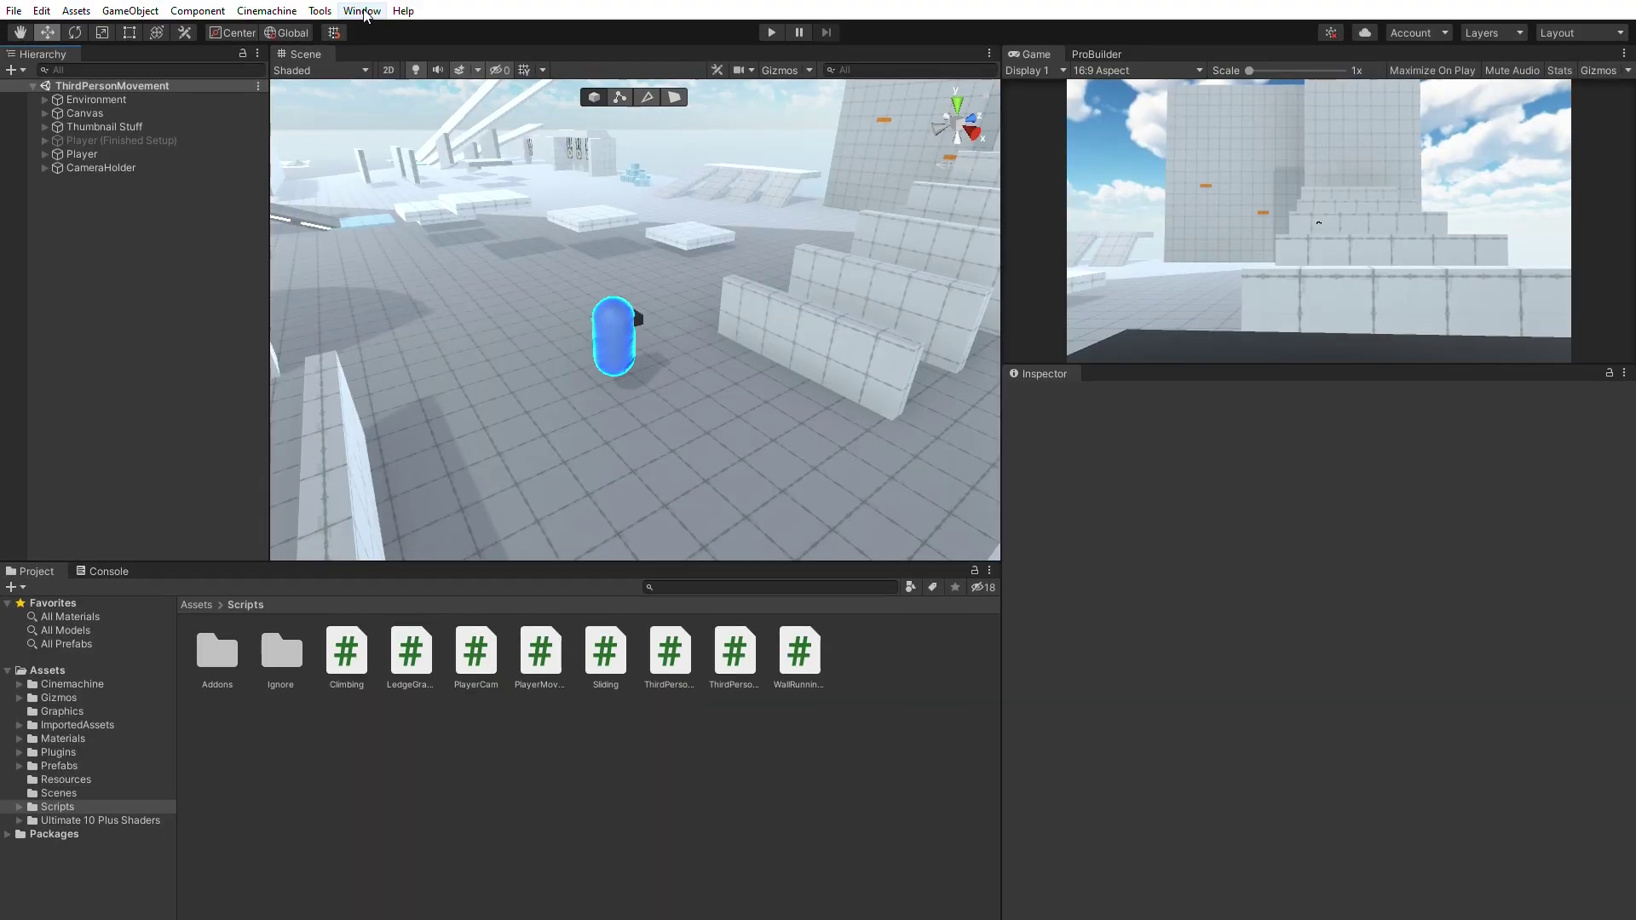
# Open the Window menu to reach the Package Manager.
pyautogui.click(358, 11)
# In the Package Manager, list Unity Registry packages and search for 'cinemachine'.
pyautogui.click(396, 189)
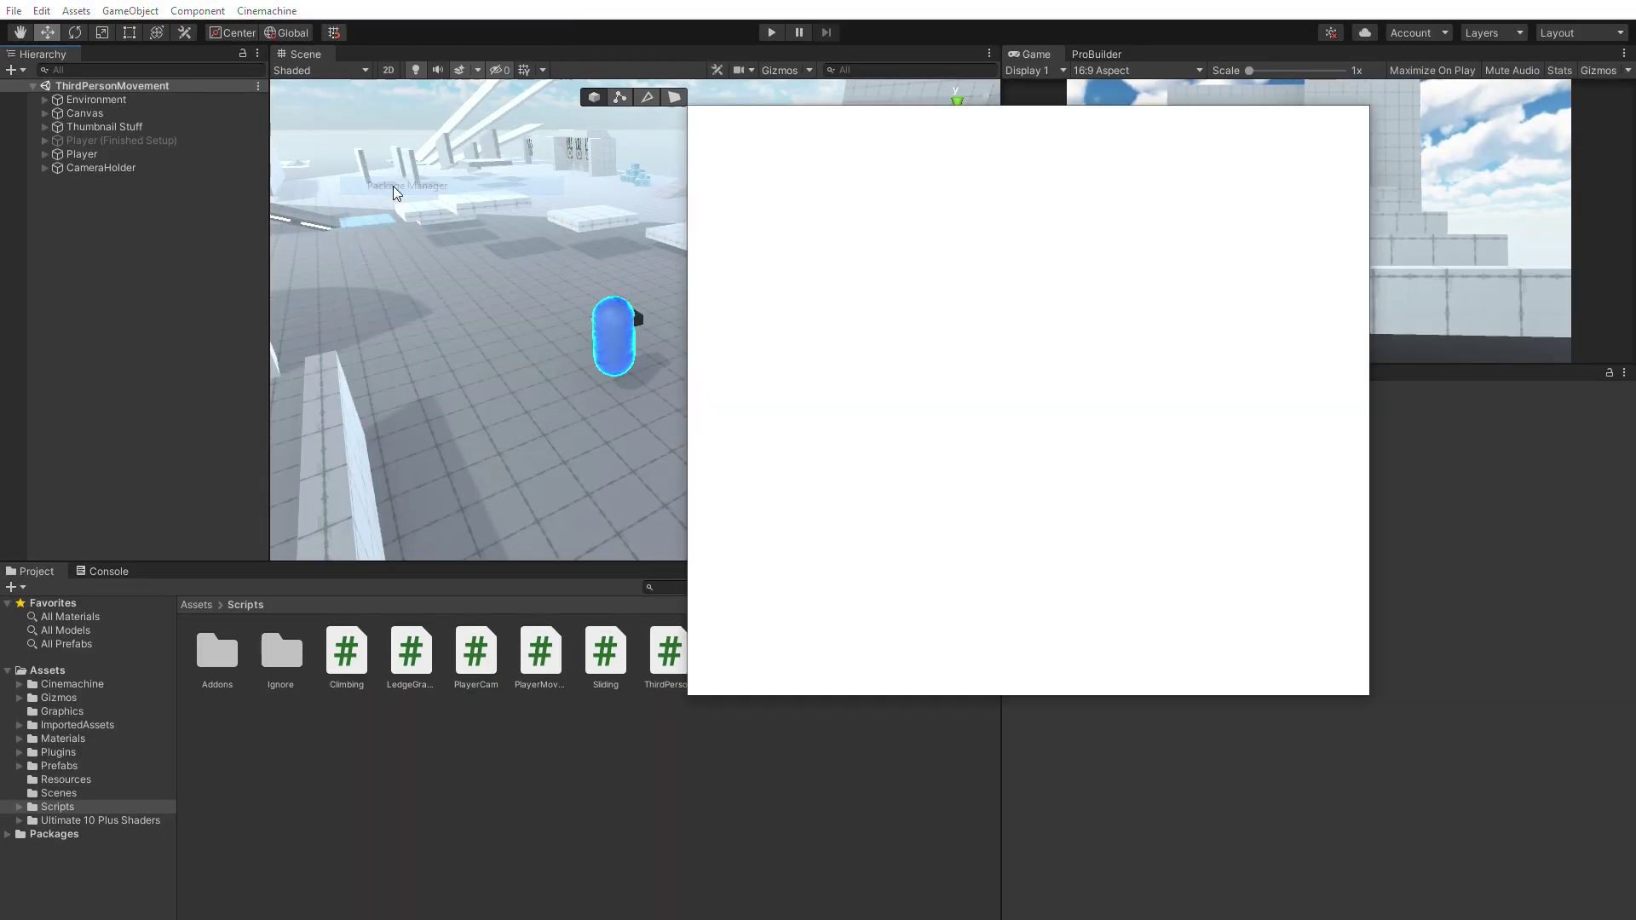
pyautogui.moveTo(1024, 107); pyautogui.dragTo(856, 162)
pyautogui.click(644, 183)
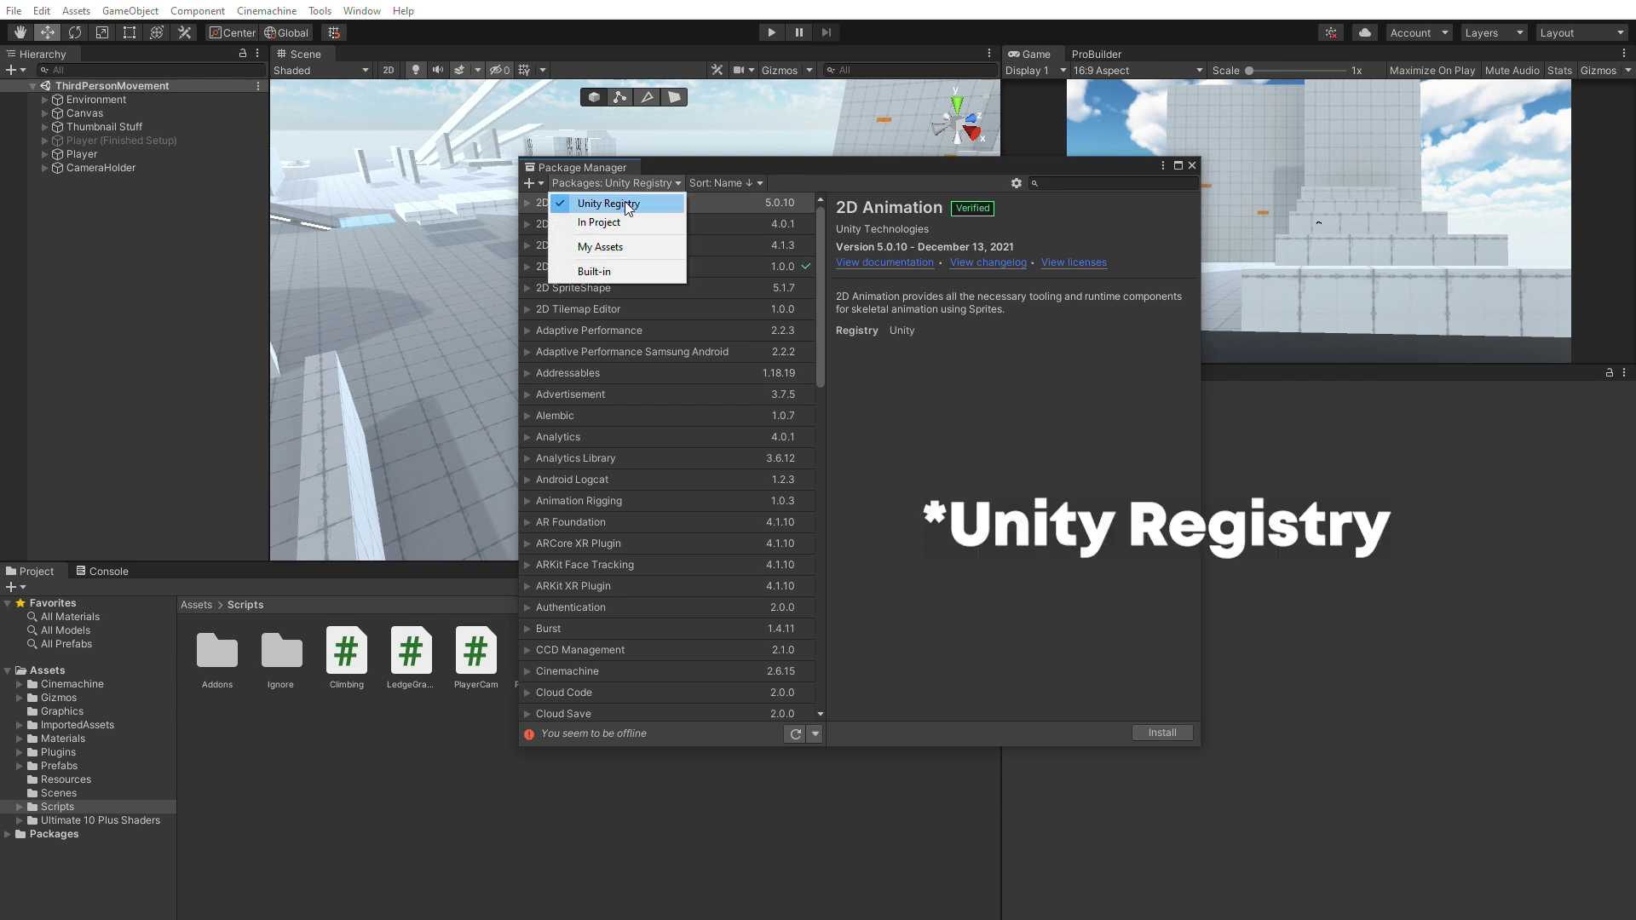
pyautogui.click(608, 207)
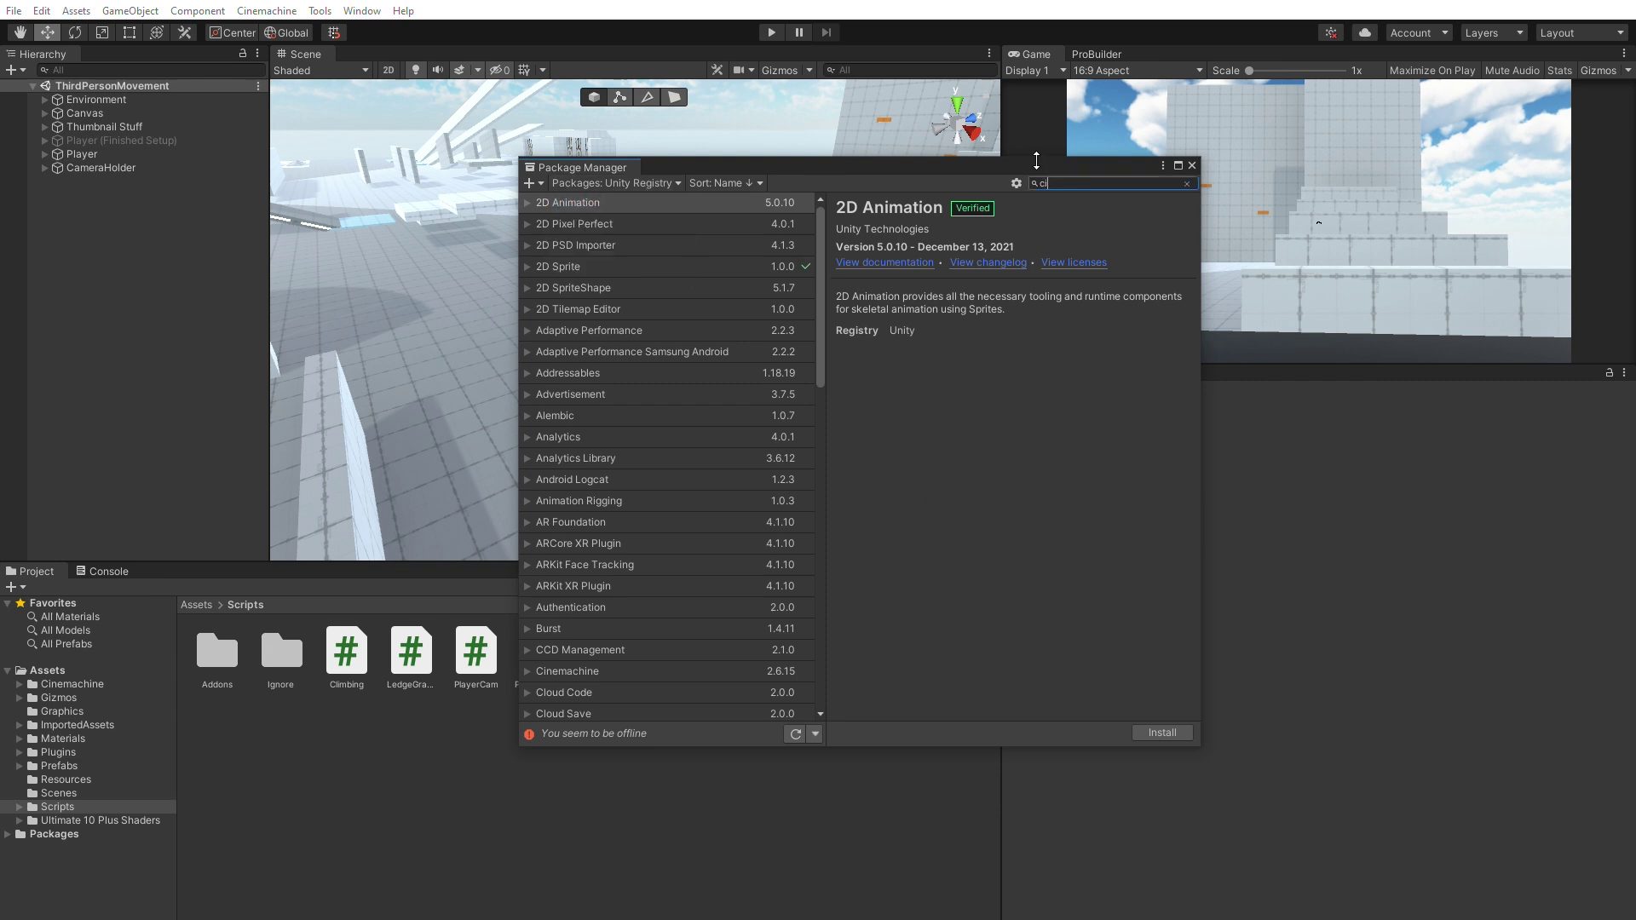
pyautogui.write('chine')
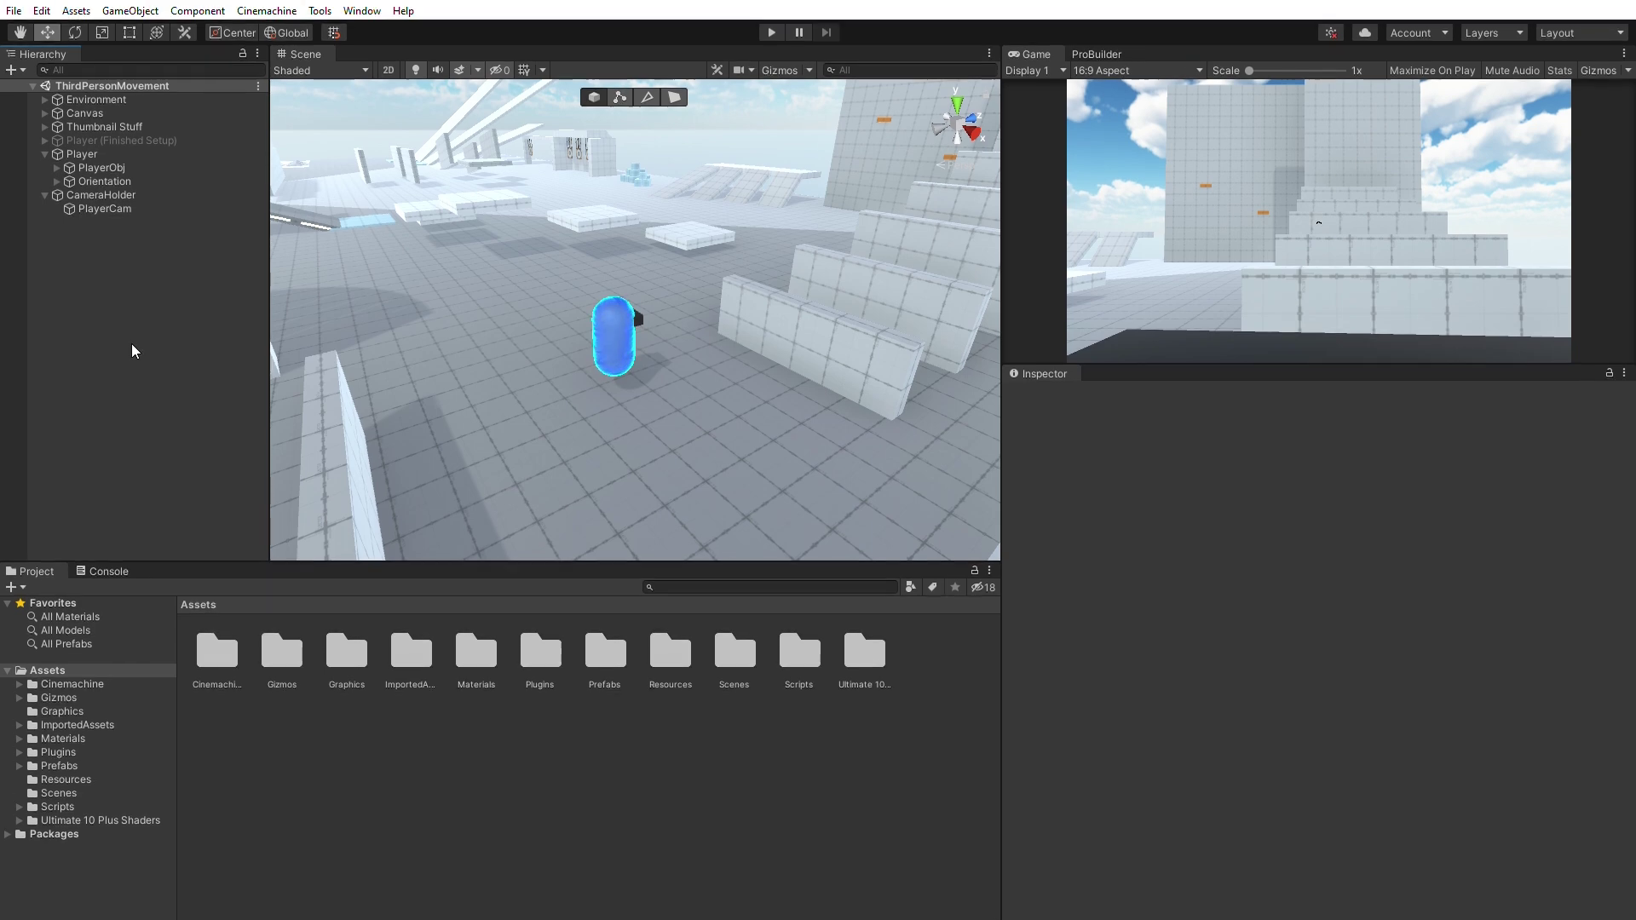
# Create a Cinemachine FreeLook camera and assign Player as its Follow and Look At target.
pyautogui.click(266, 11)
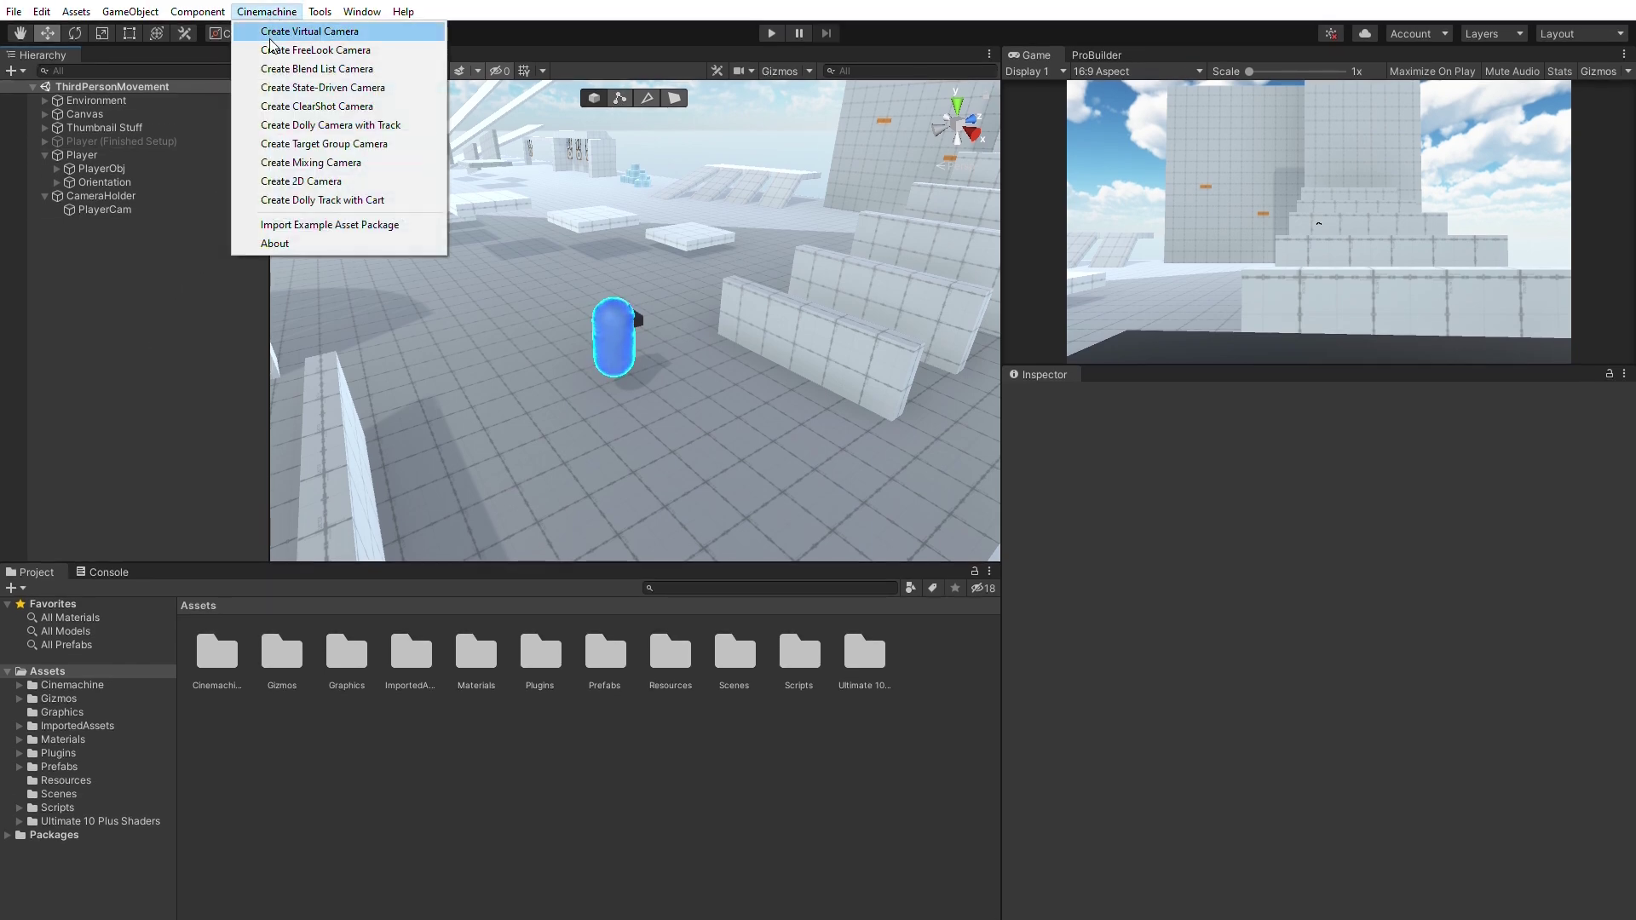
pyautogui.click(338, 50)
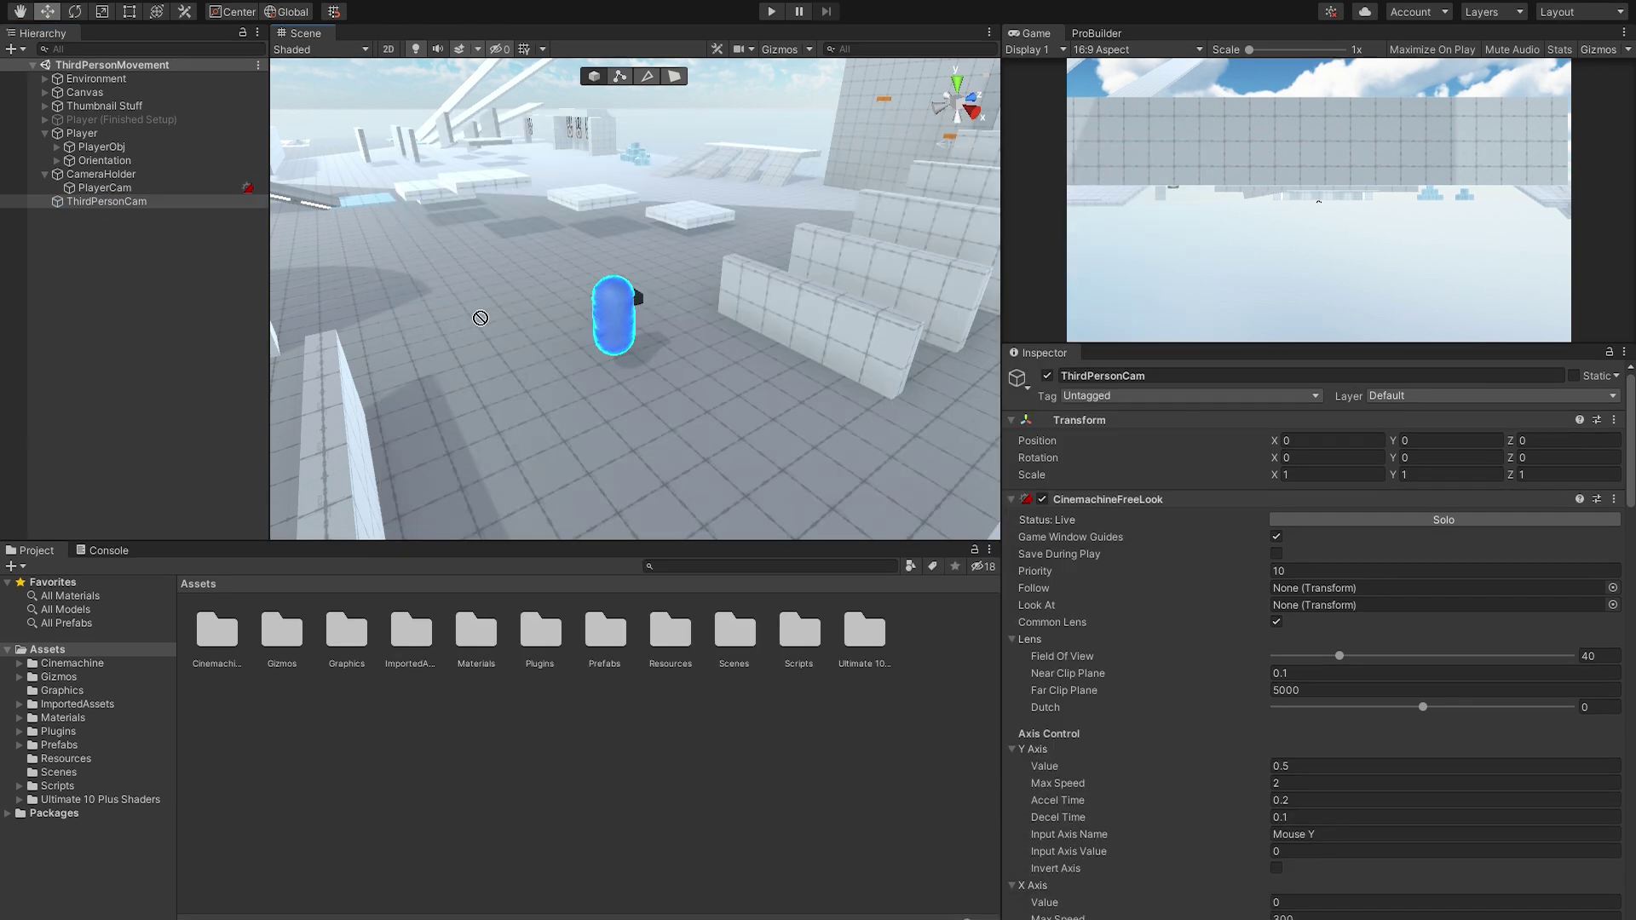
pyautogui.moveTo(1261, 603); pyautogui.dragTo(1363, 587)
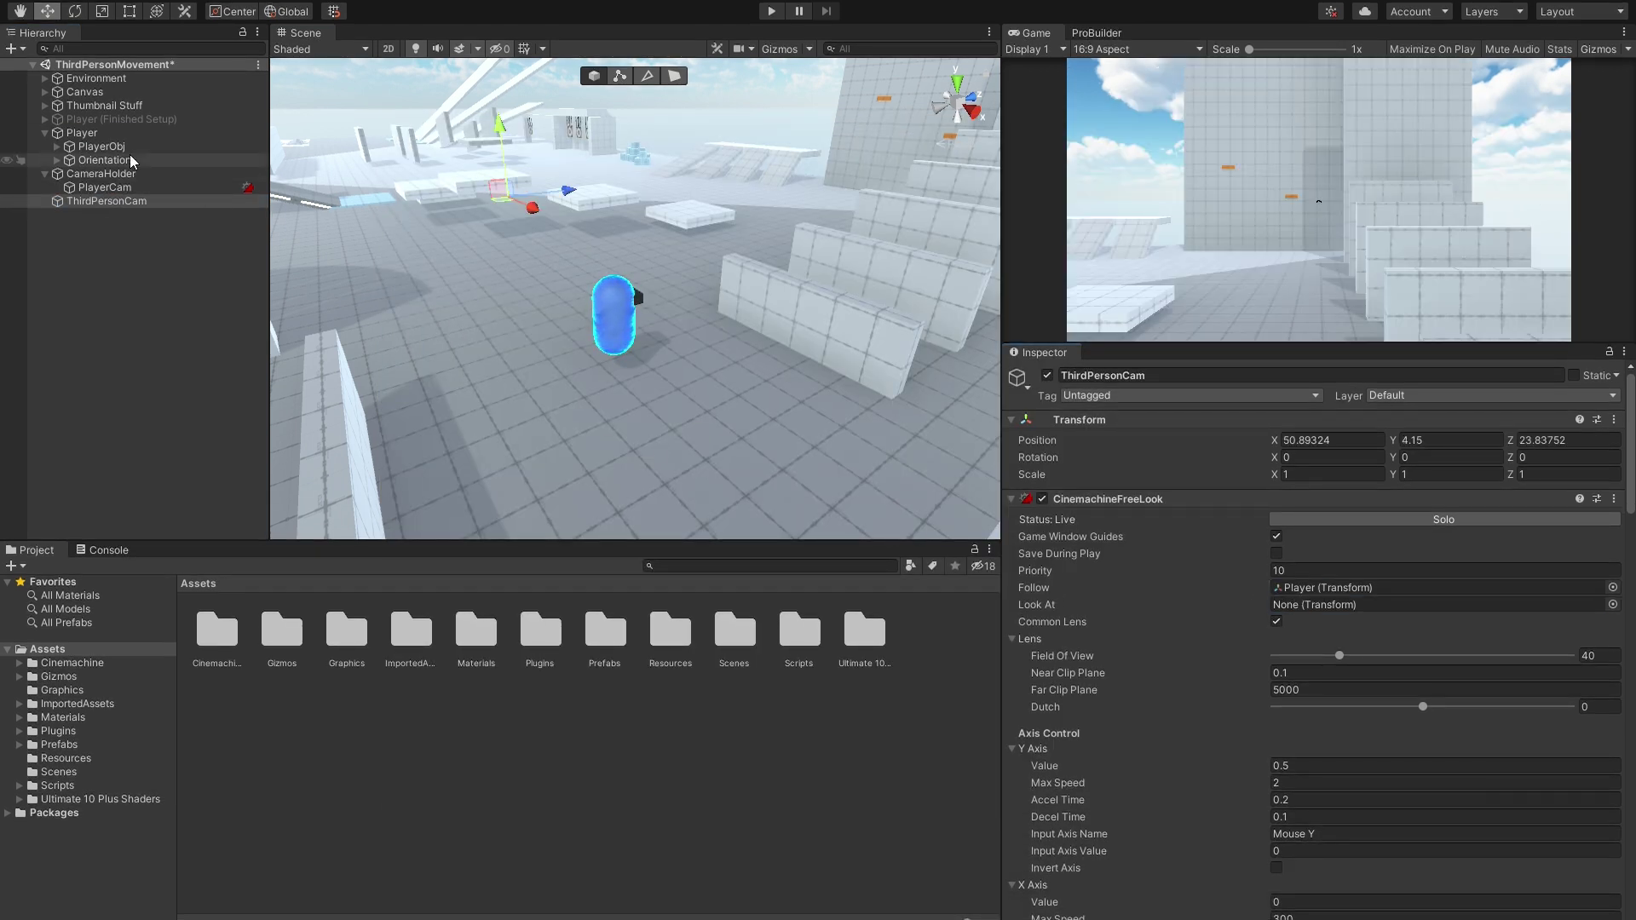
pyautogui.moveTo(784, 423); pyautogui.dragTo(1278, 604)
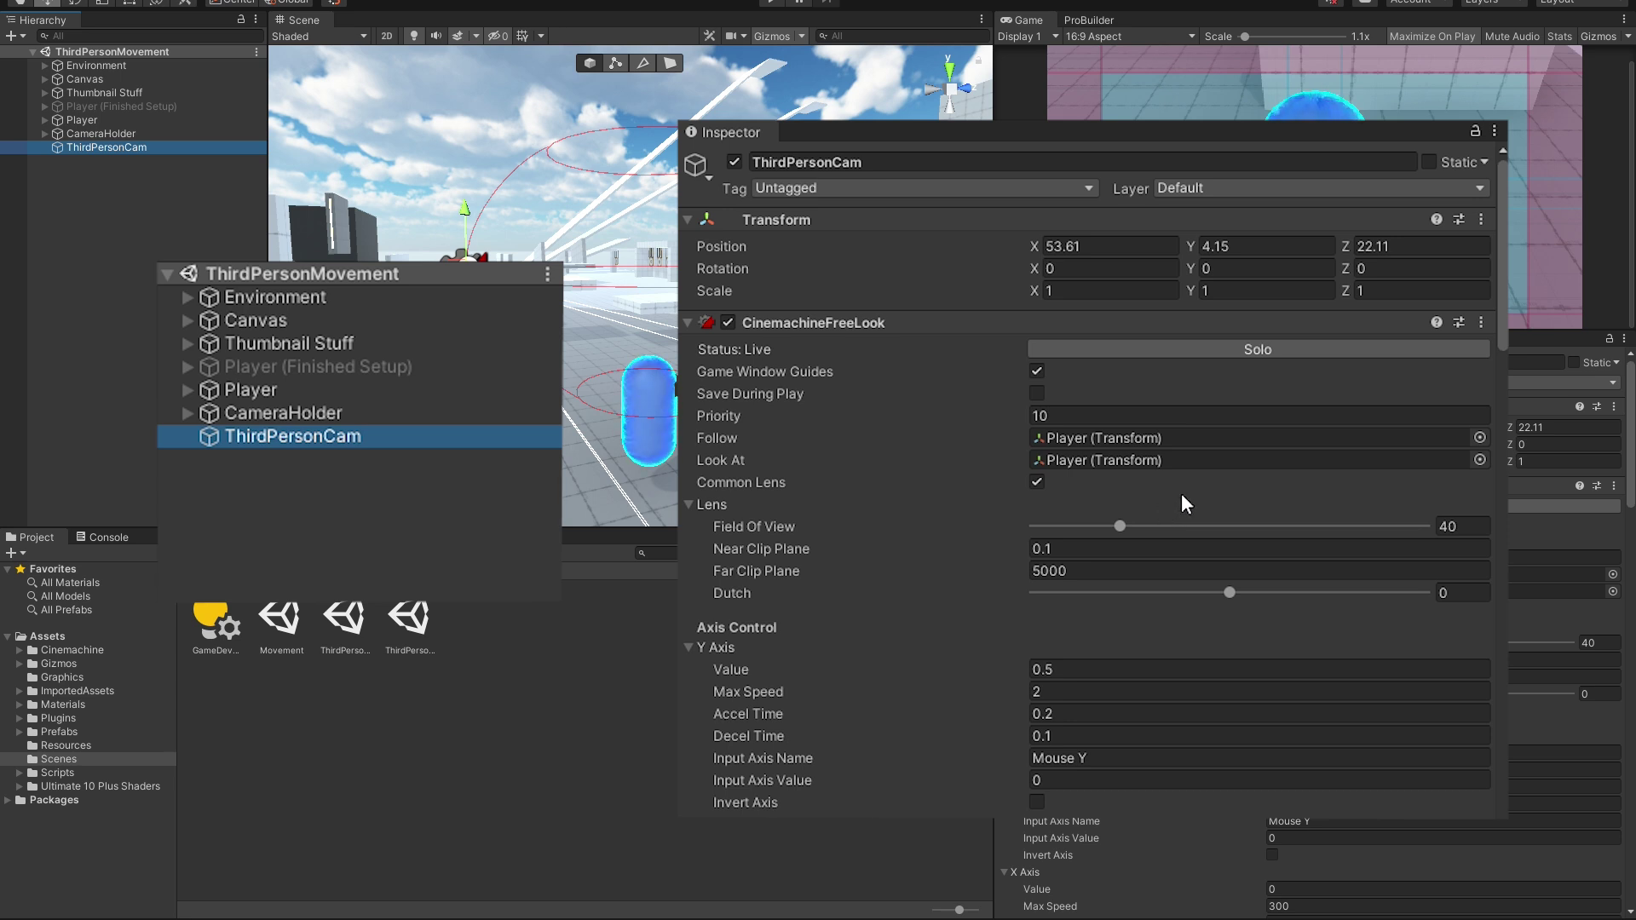
# Set field of view to 50, invert only the Y axis, and use World Space orbit binding.
pyautogui.click(1467, 526)
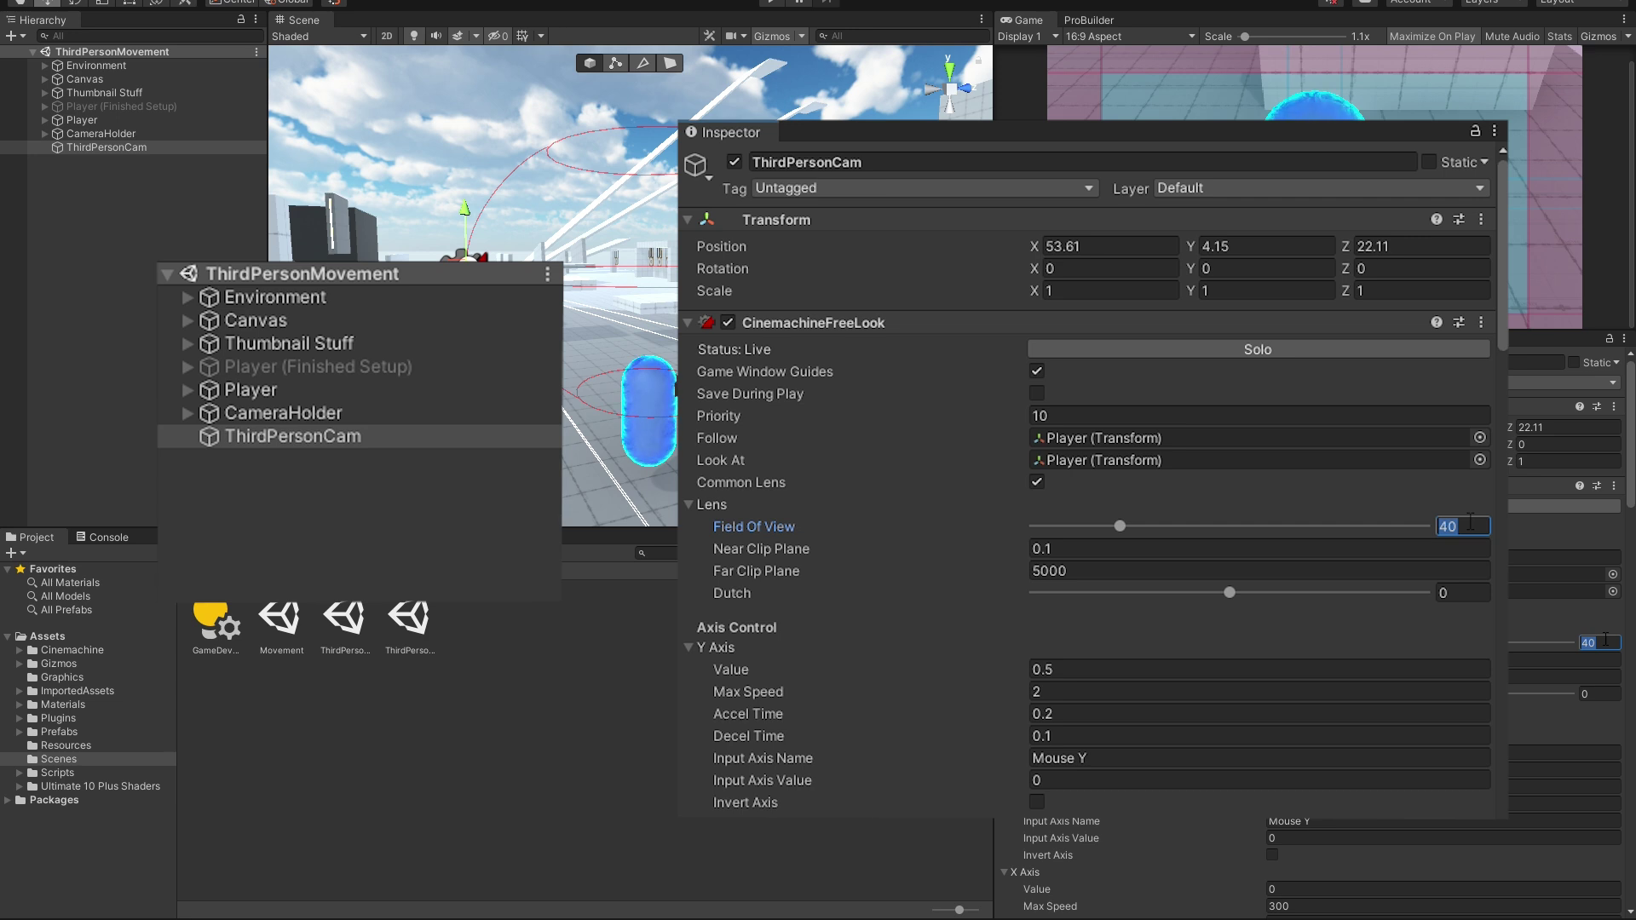
pyautogui.write('50')
pyautogui.scroll(-5, 1385, 485)
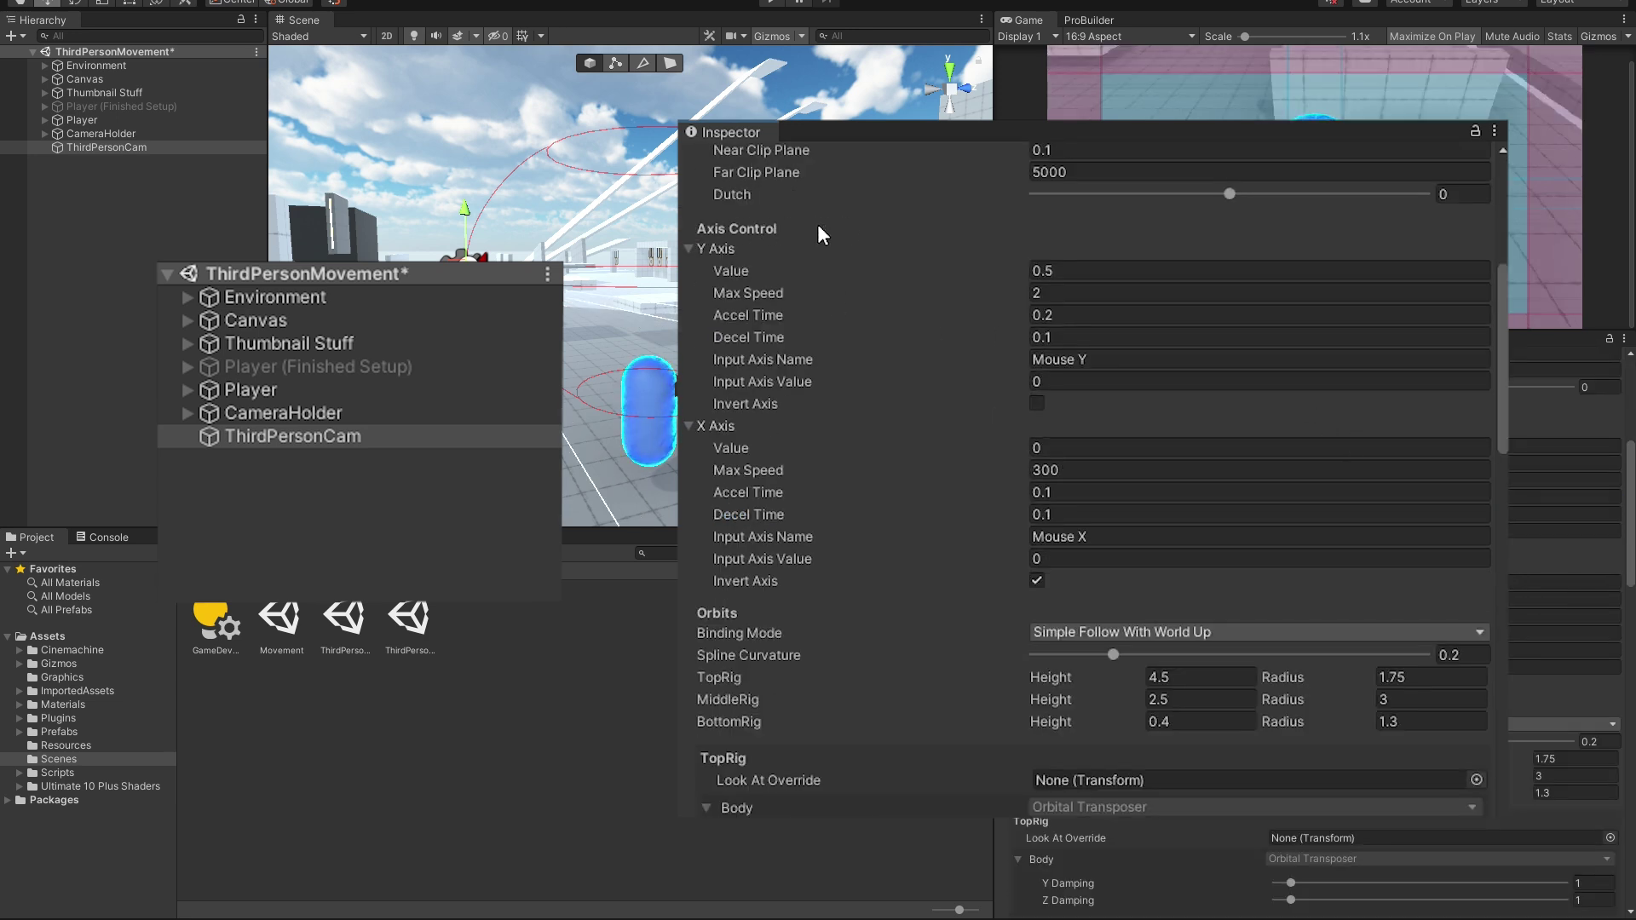
pyautogui.click(1036, 402)
pyautogui.click(1037, 581)
pyautogui.scroll(-2, 1137, 585)
pyautogui.click(1132, 432)
pyautogui.click(1138, 549)
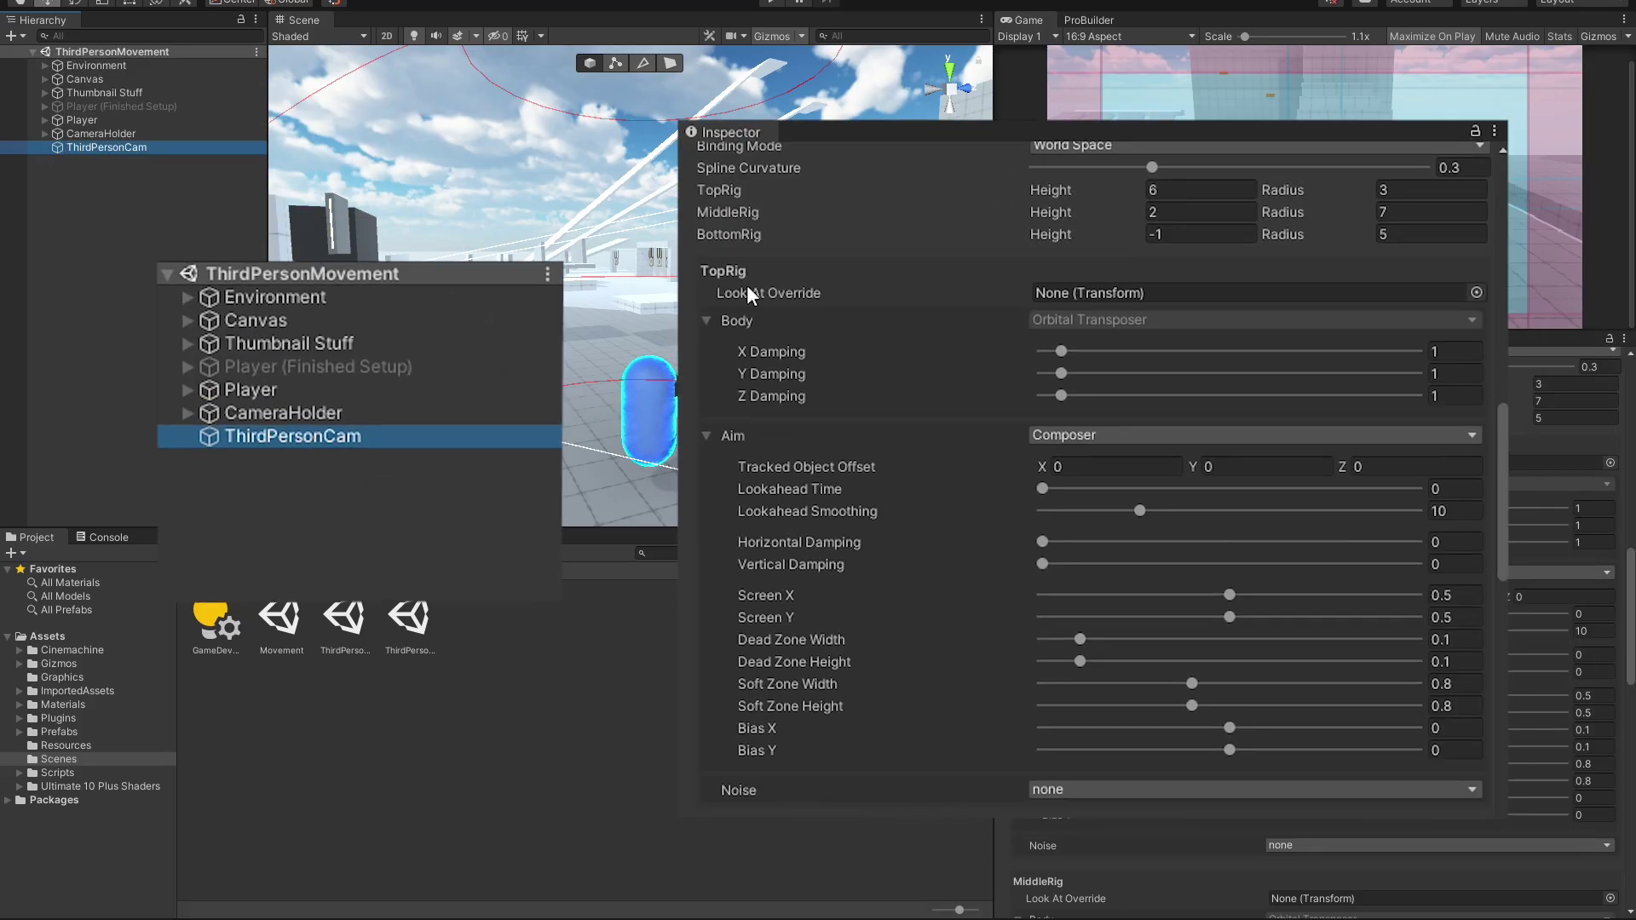
# Zero the rig's dead zone width and height and set Tracked Object Offset Y to 1.
pyautogui.moveTo(1079, 639); pyautogui.dragTo(1042, 639)
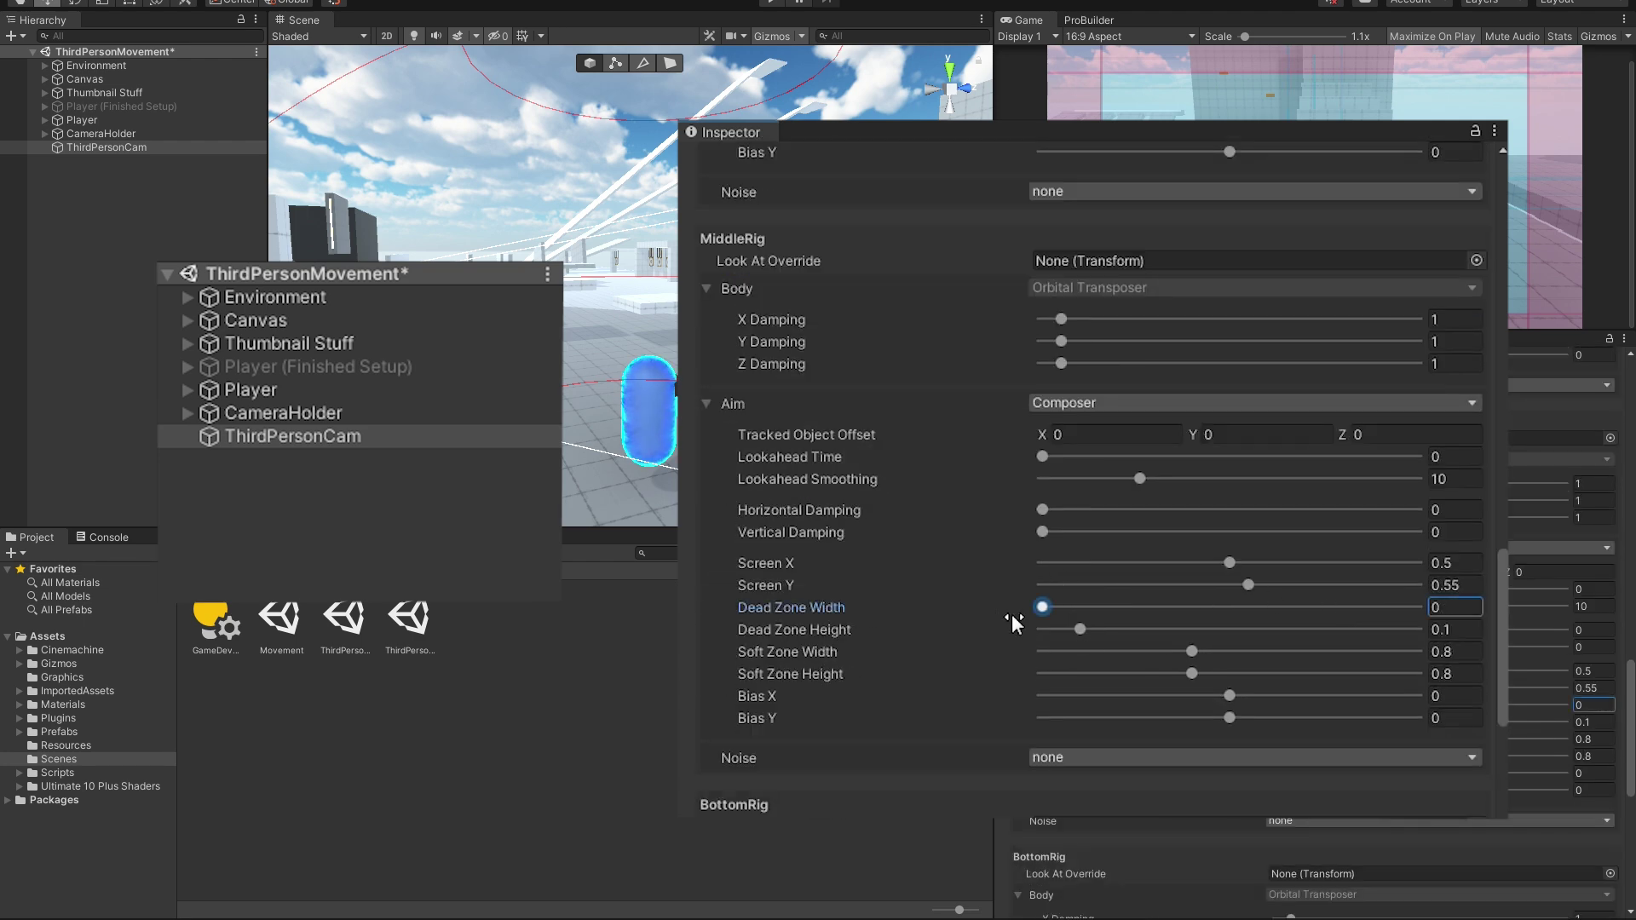
pyautogui.scroll(-8, 1300, 588)
pyautogui.moveTo(1092, 610)
pyautogui.mouseDown()
pyautogui.moveTo(990, 610)
pyautogui.moveTo(1030, 627)
pyautogui.mouseUp()
pyautogui.scroll(5, 1323, 583)
pyautogui.scroll(3, 756, 294)
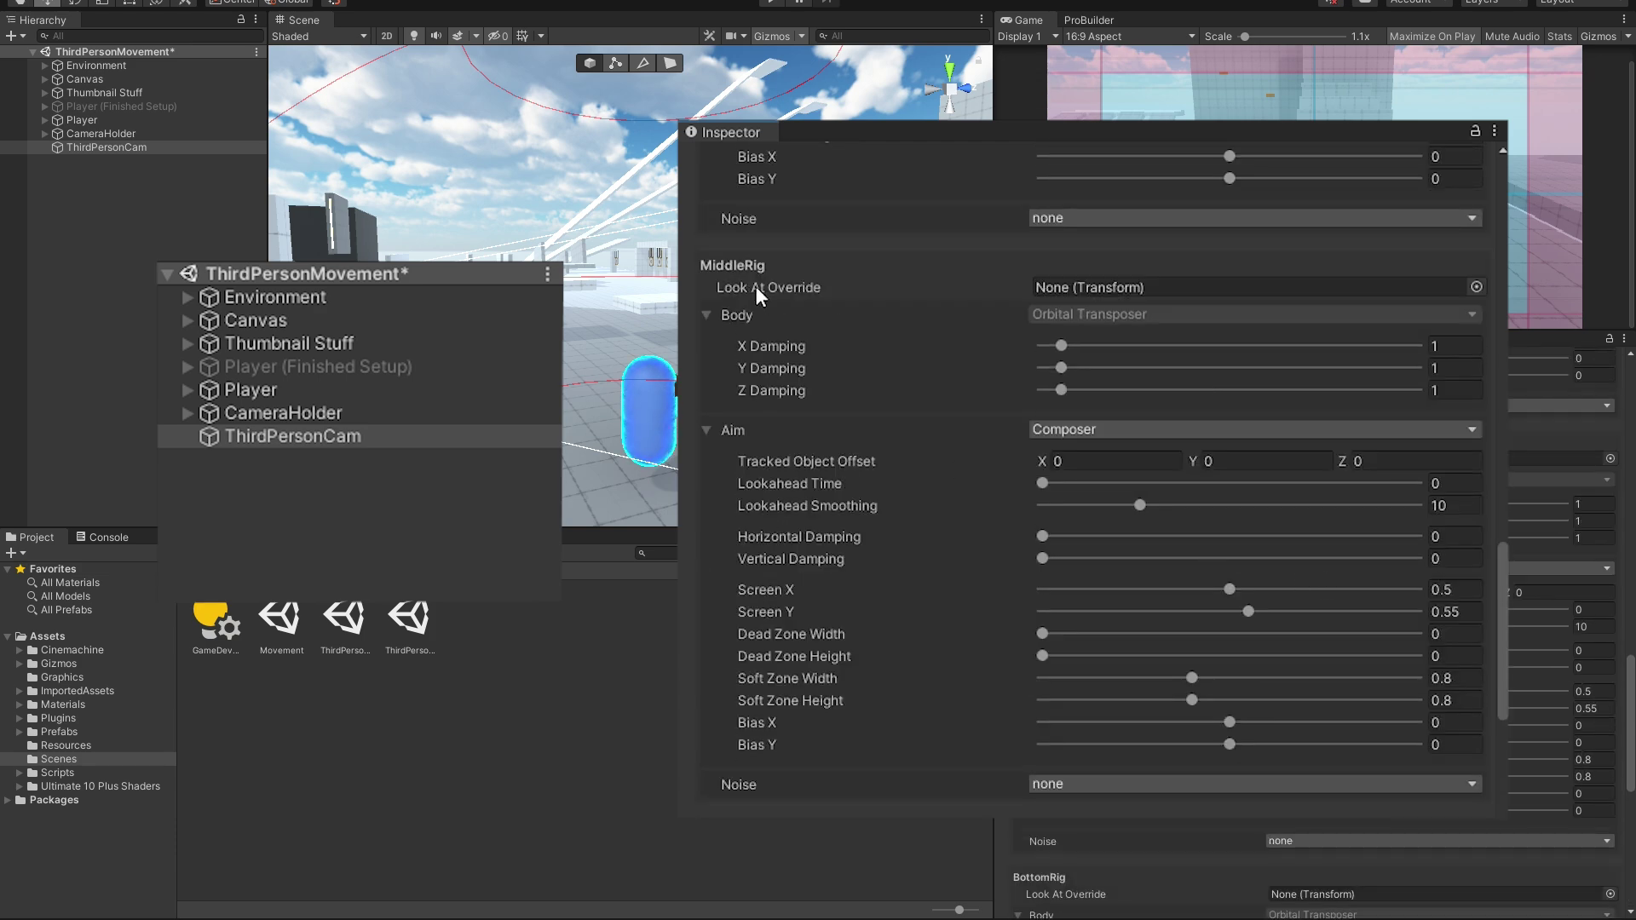
pyautogui.click(1250, 461)
pyautogui.write('1')
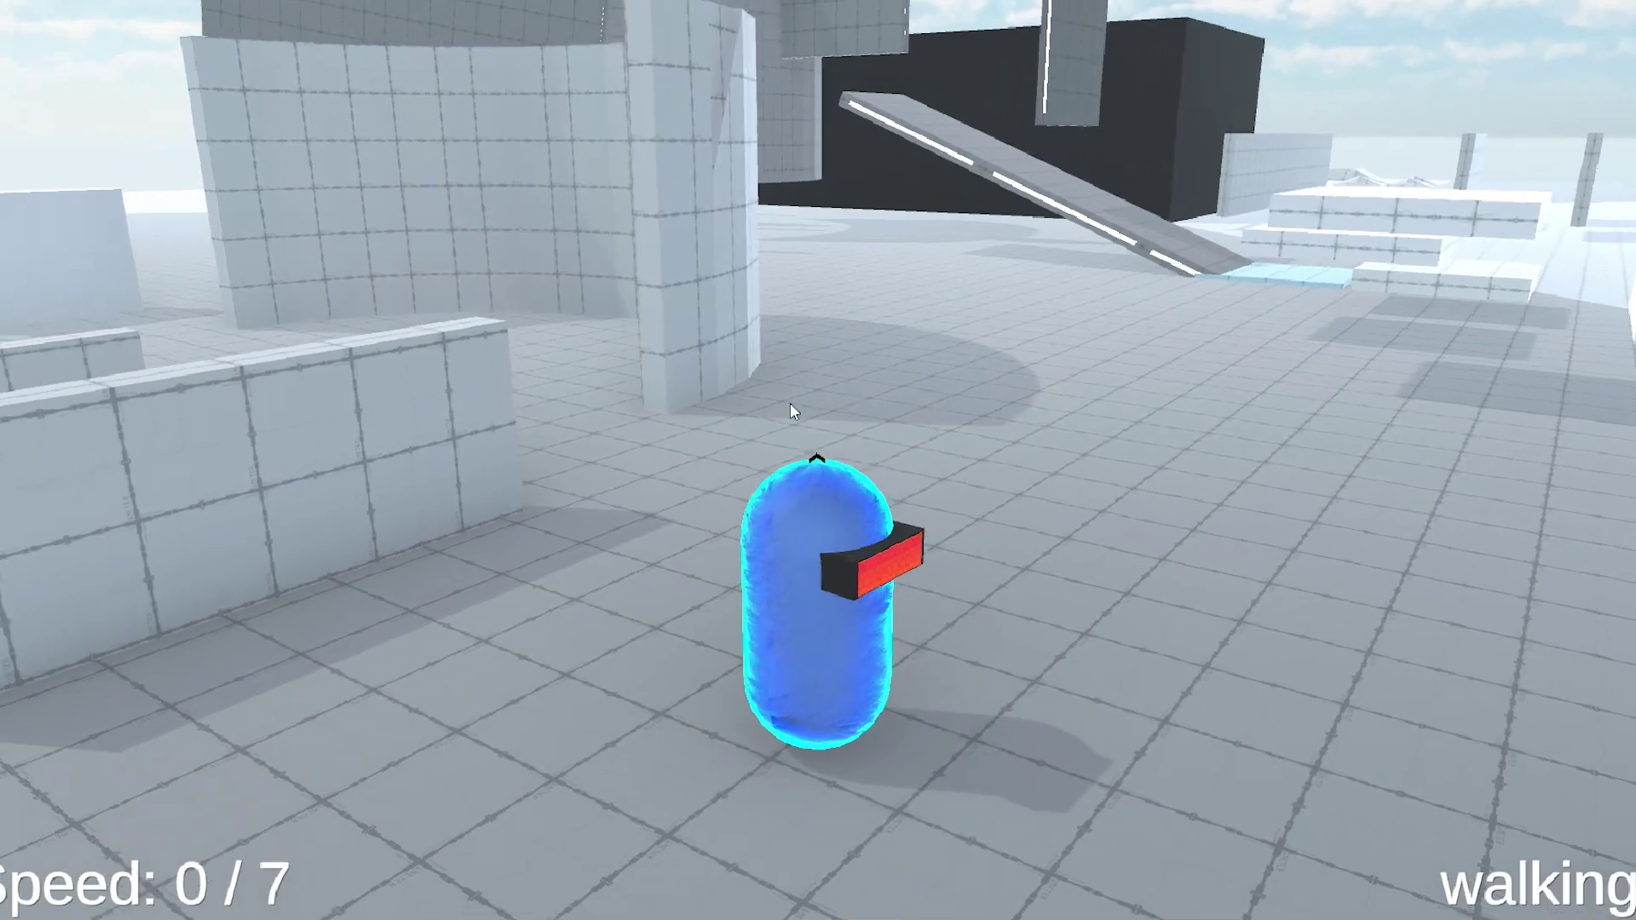
# In Play mode, capture the Game view and orbit the FreeLook camera around the player.
pyautogui.click(791, 405)
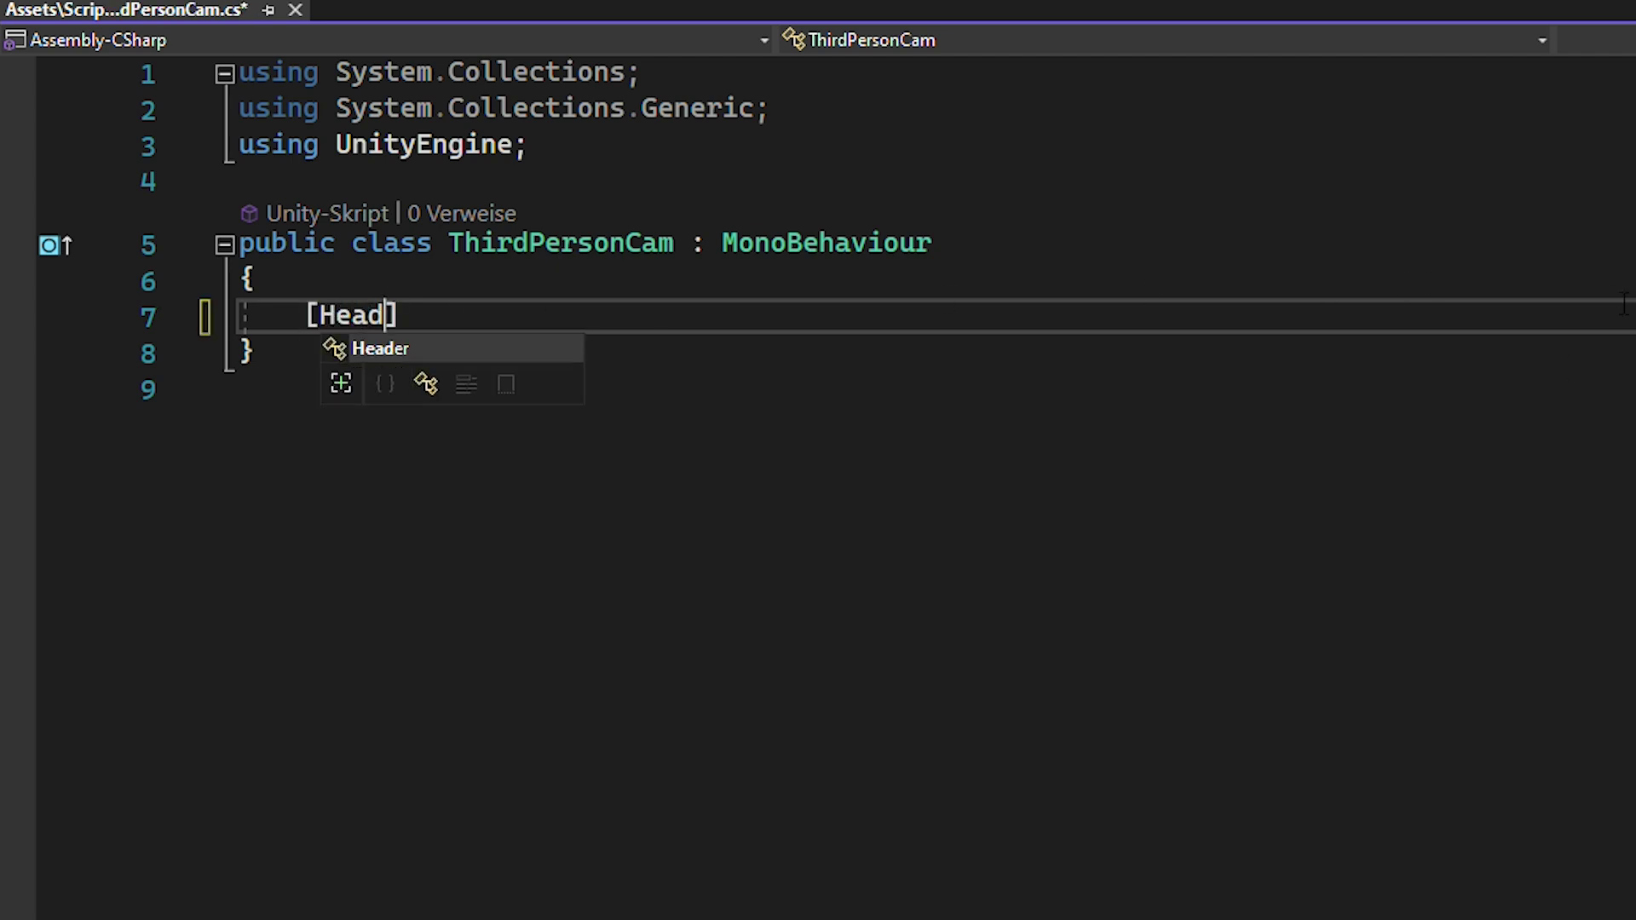
# Add a References header with public Transform fields orientation, player and playerObj.
pyautogui.write('er("References')
pyautogui.press('End')
pyautogui.press('Return')
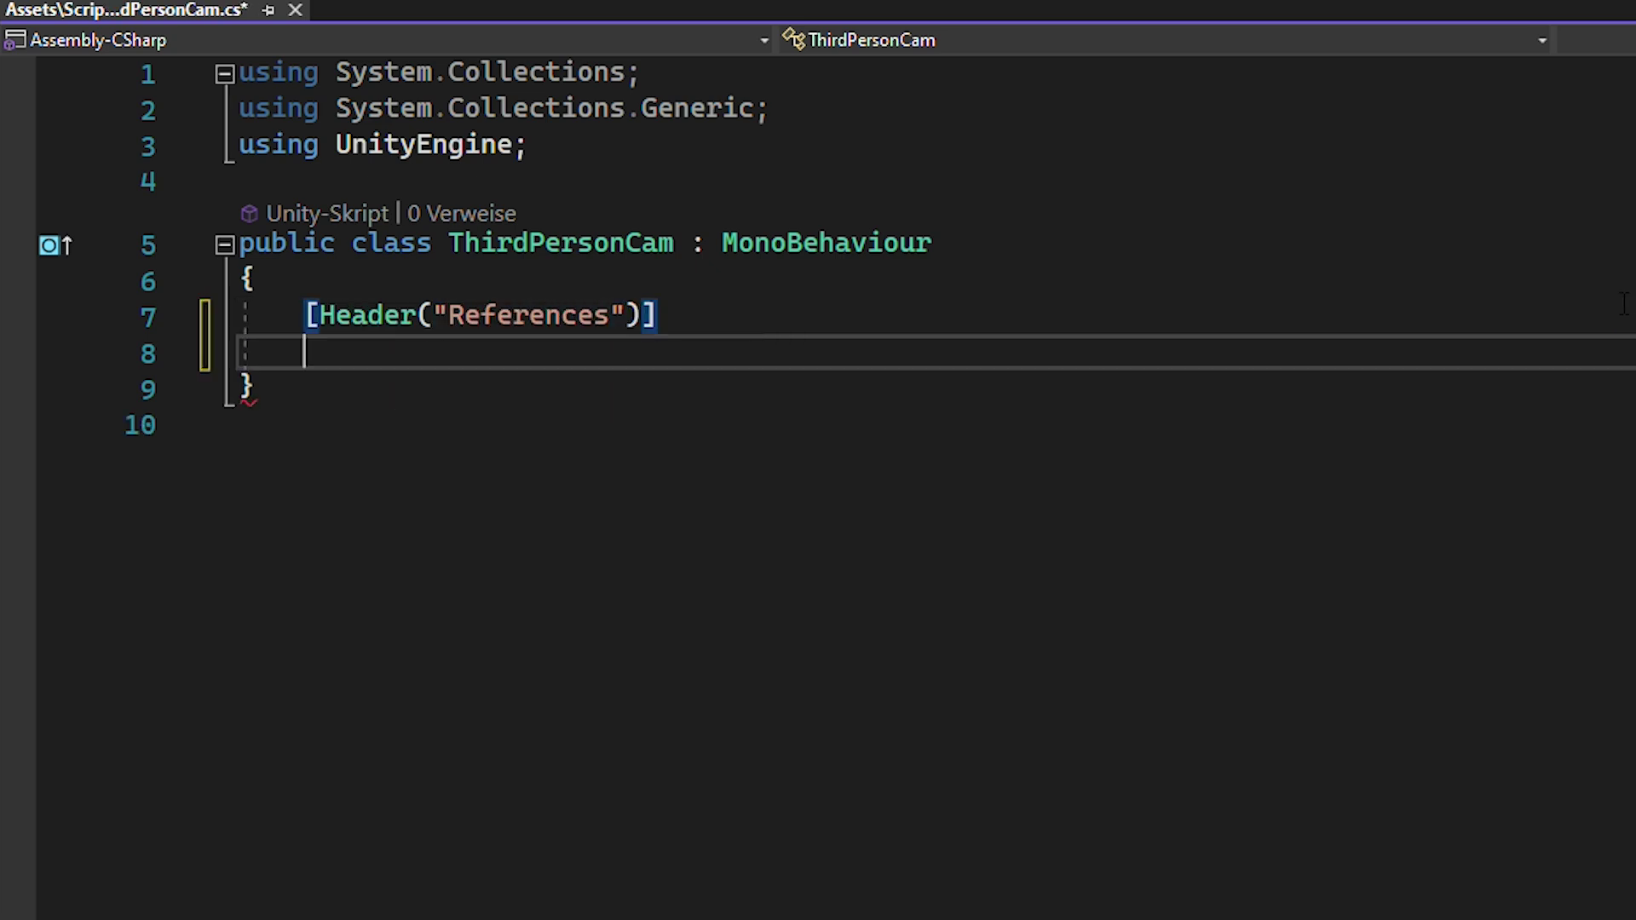
pyautogui.write('public Transform orientati')
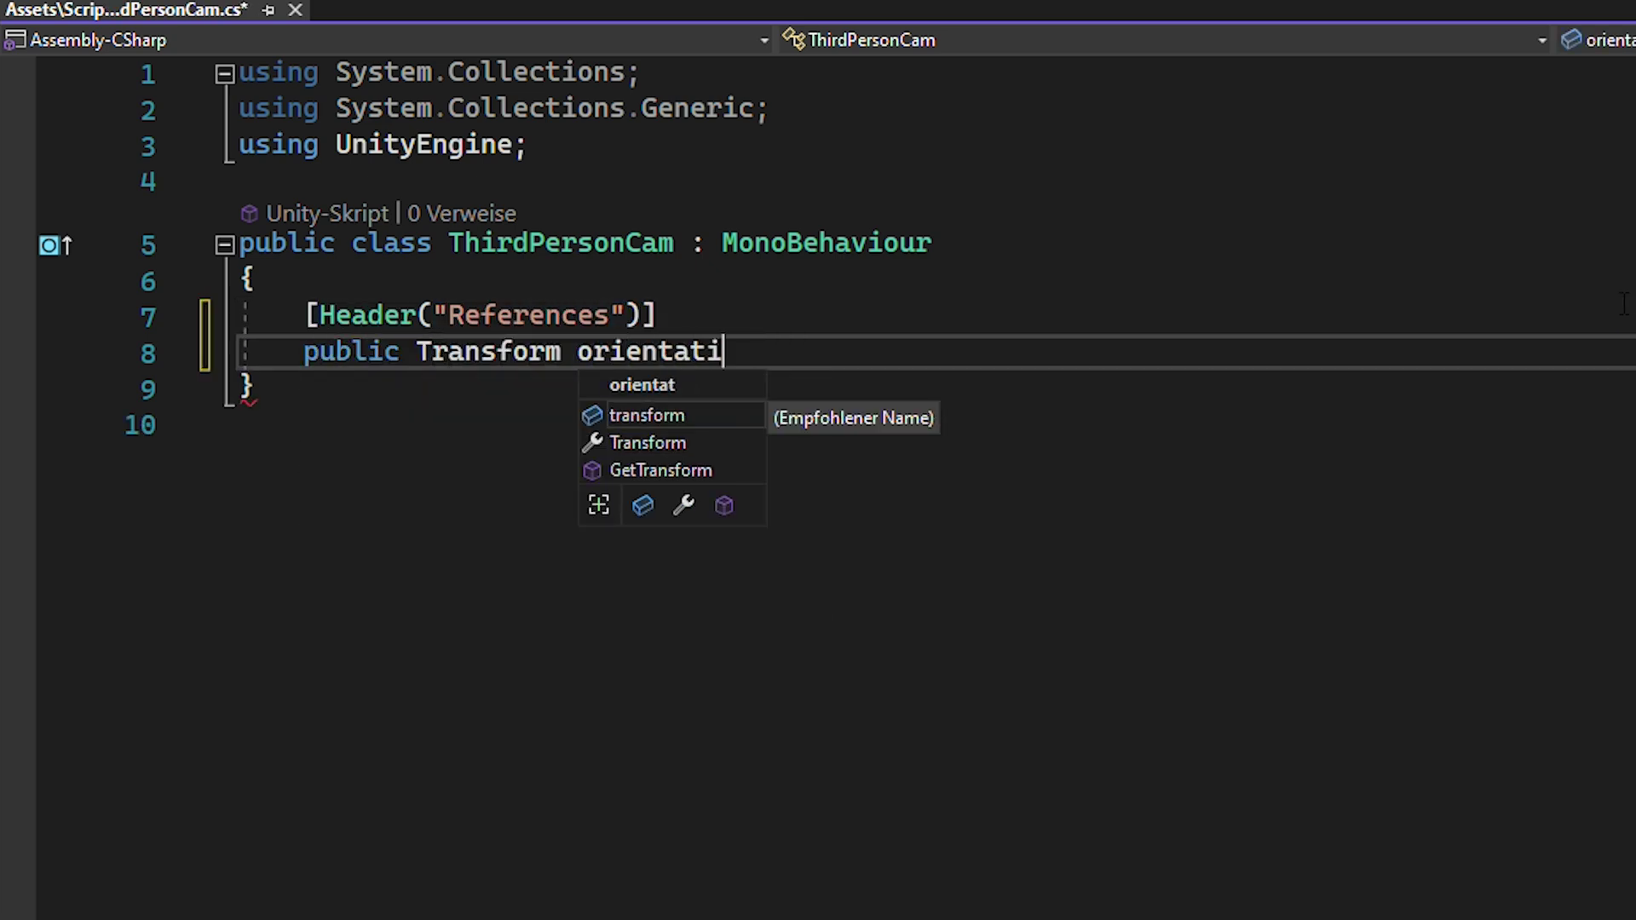
pyautogui.write('on;')
pyautogui.press('Return')
pyautogui.write('public Transform ')
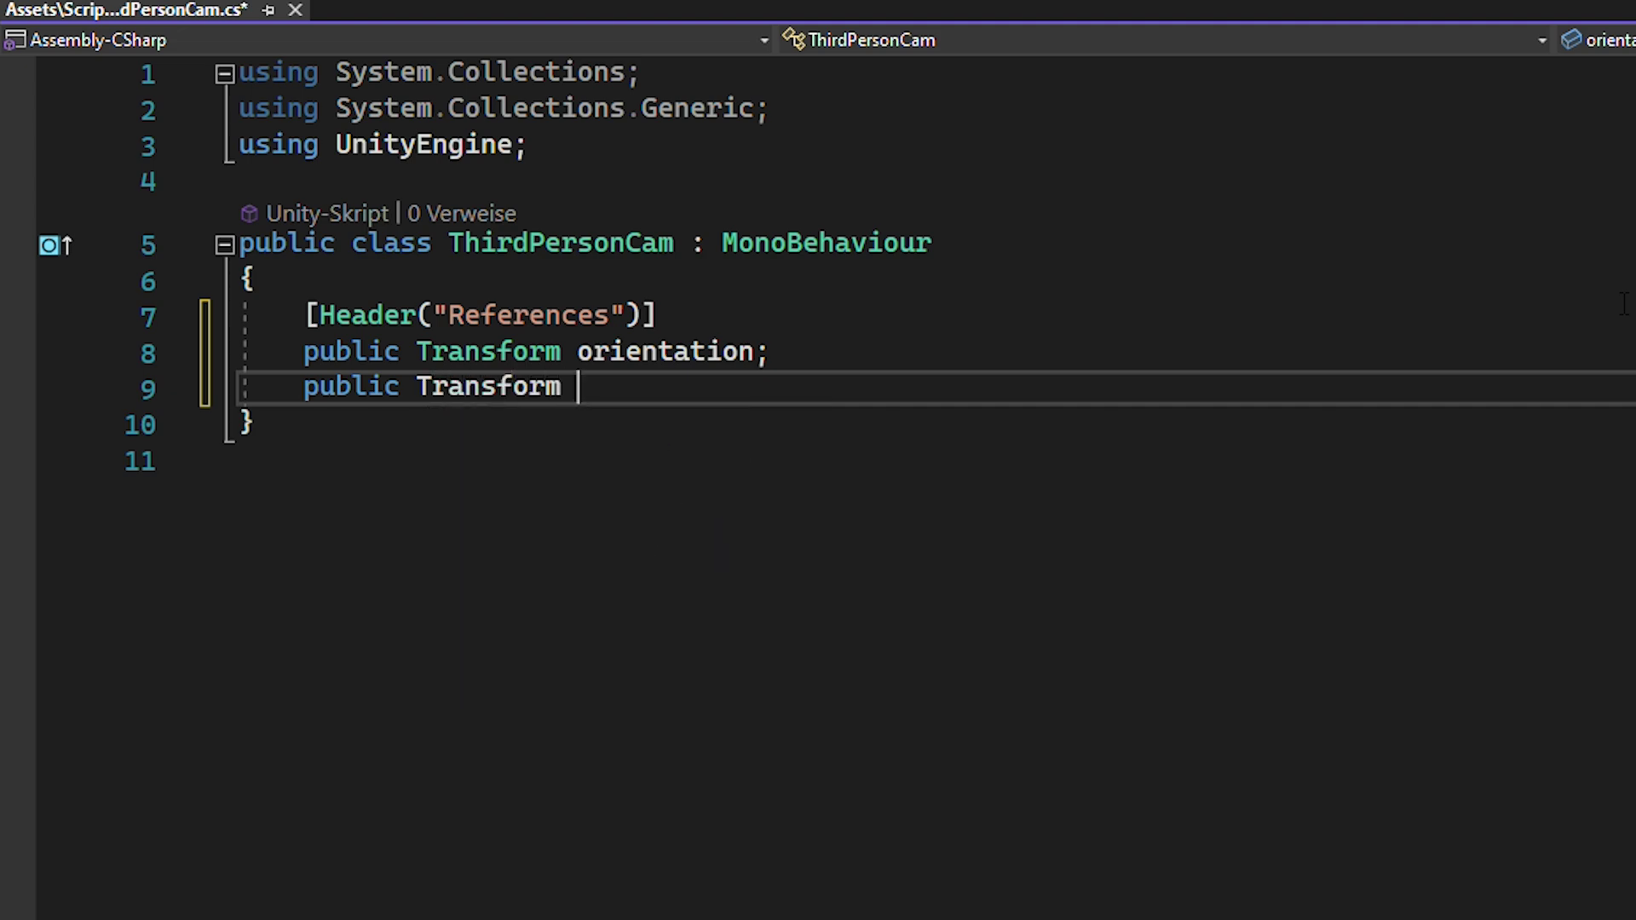
pyautogui.write('player;')
pyautogui.press('Return')
pyautogui.write('public Transform p')
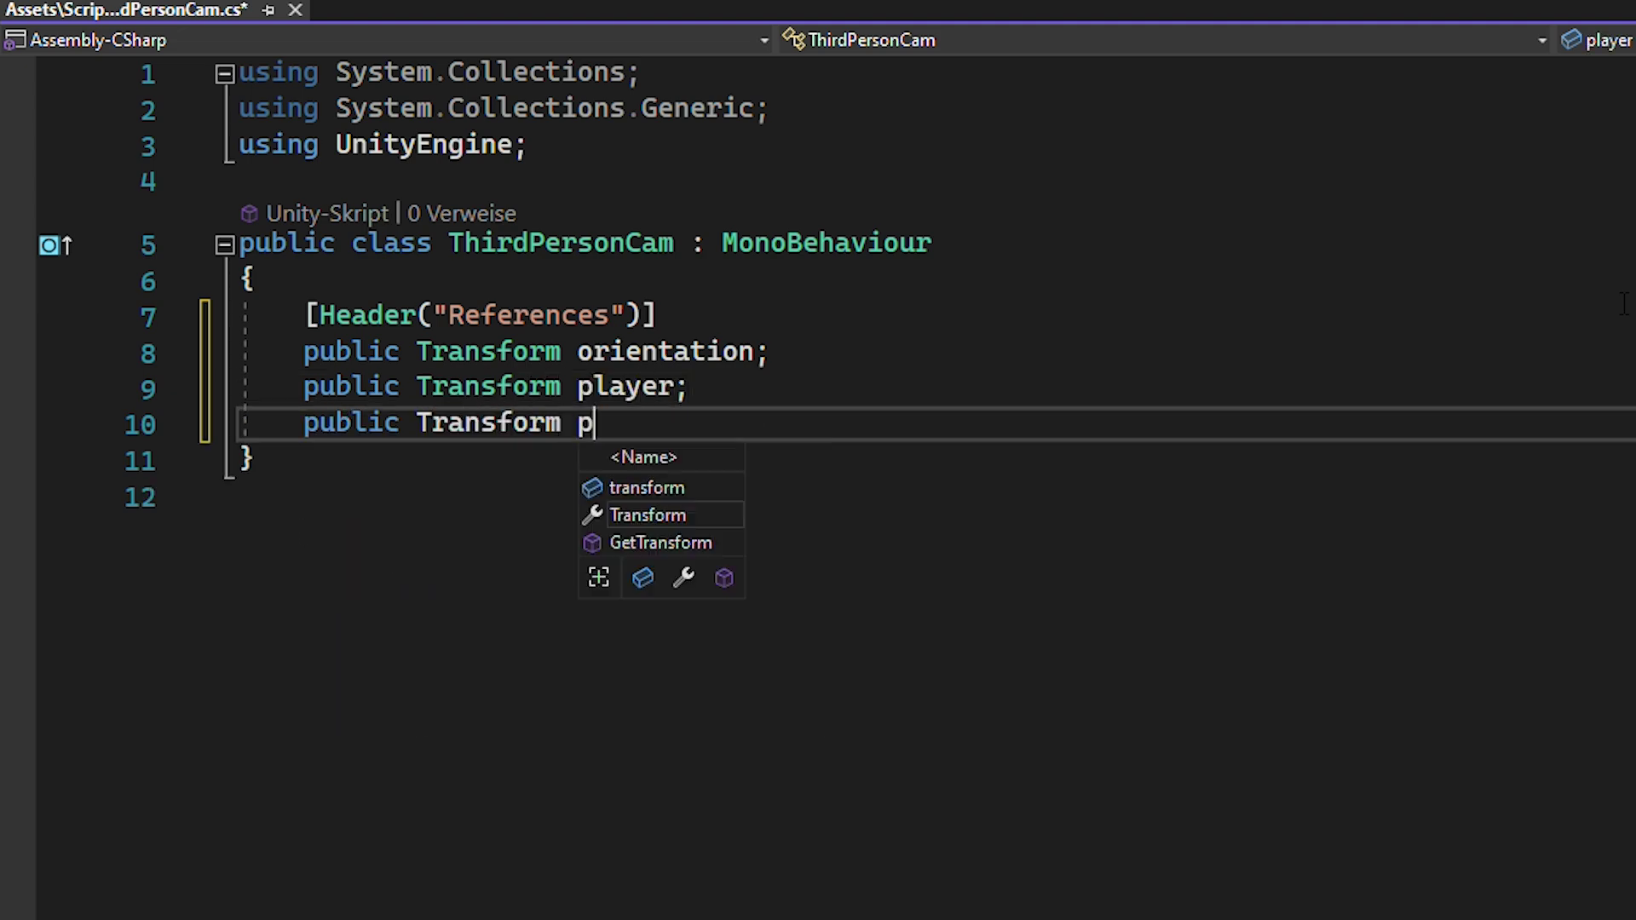
pyautogui.write('layerObj;')
pyautogui.press('Return')
# Declare public Rigidbody rb and public float rotationSpeed, then add an Update method stub.
pyautogui.write('ubli')
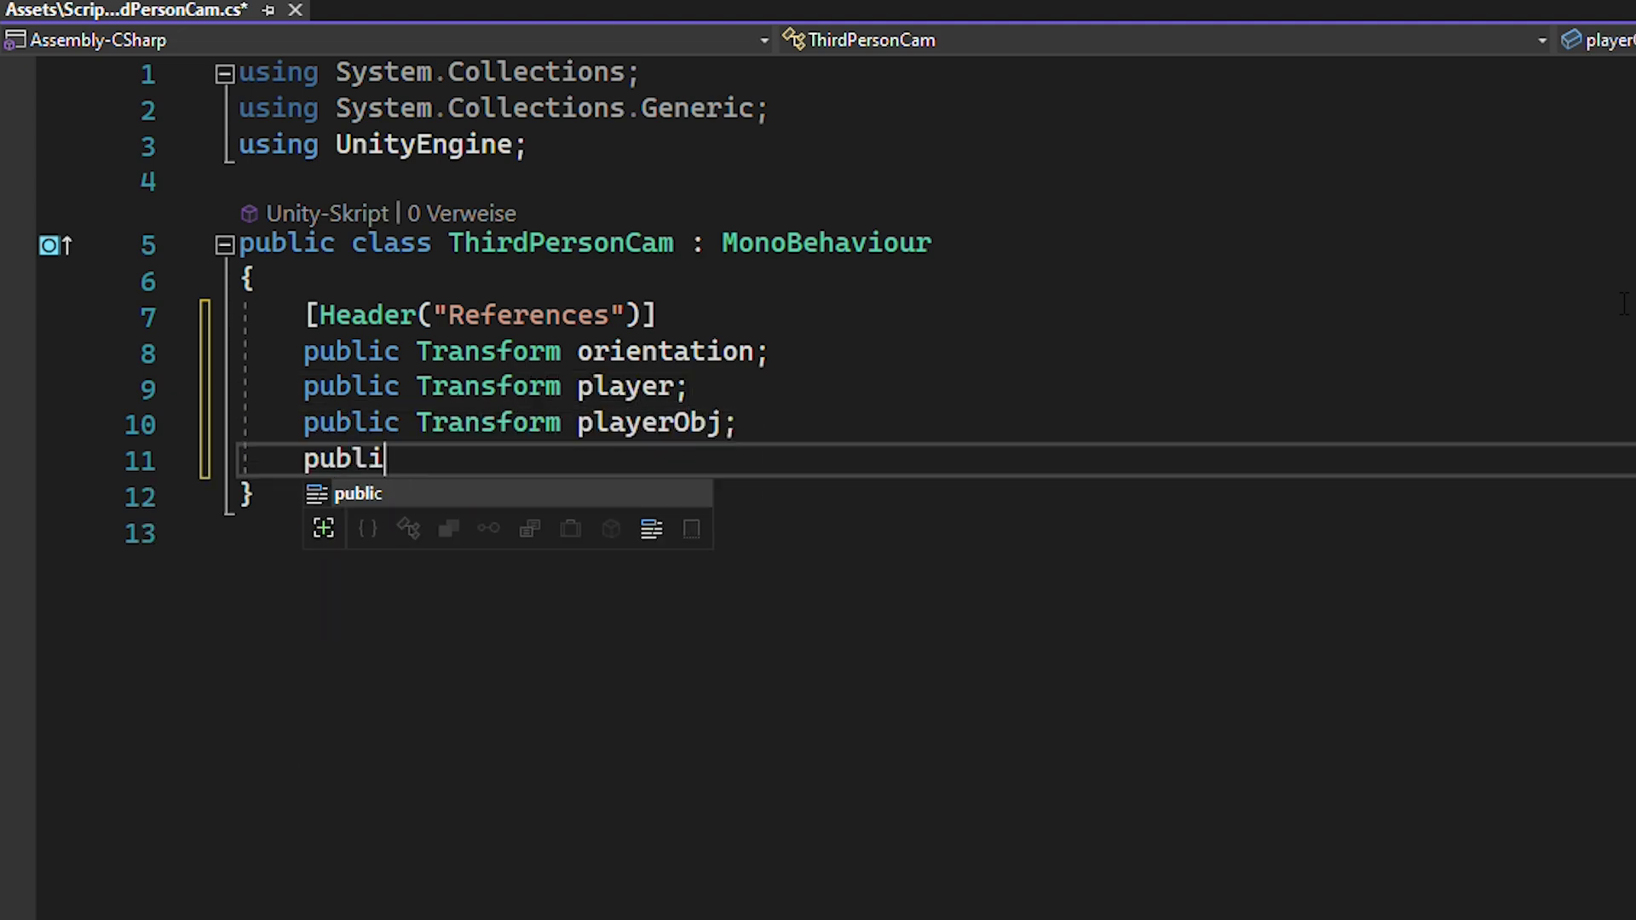
pyautogui.write('c Rigidbody rb')
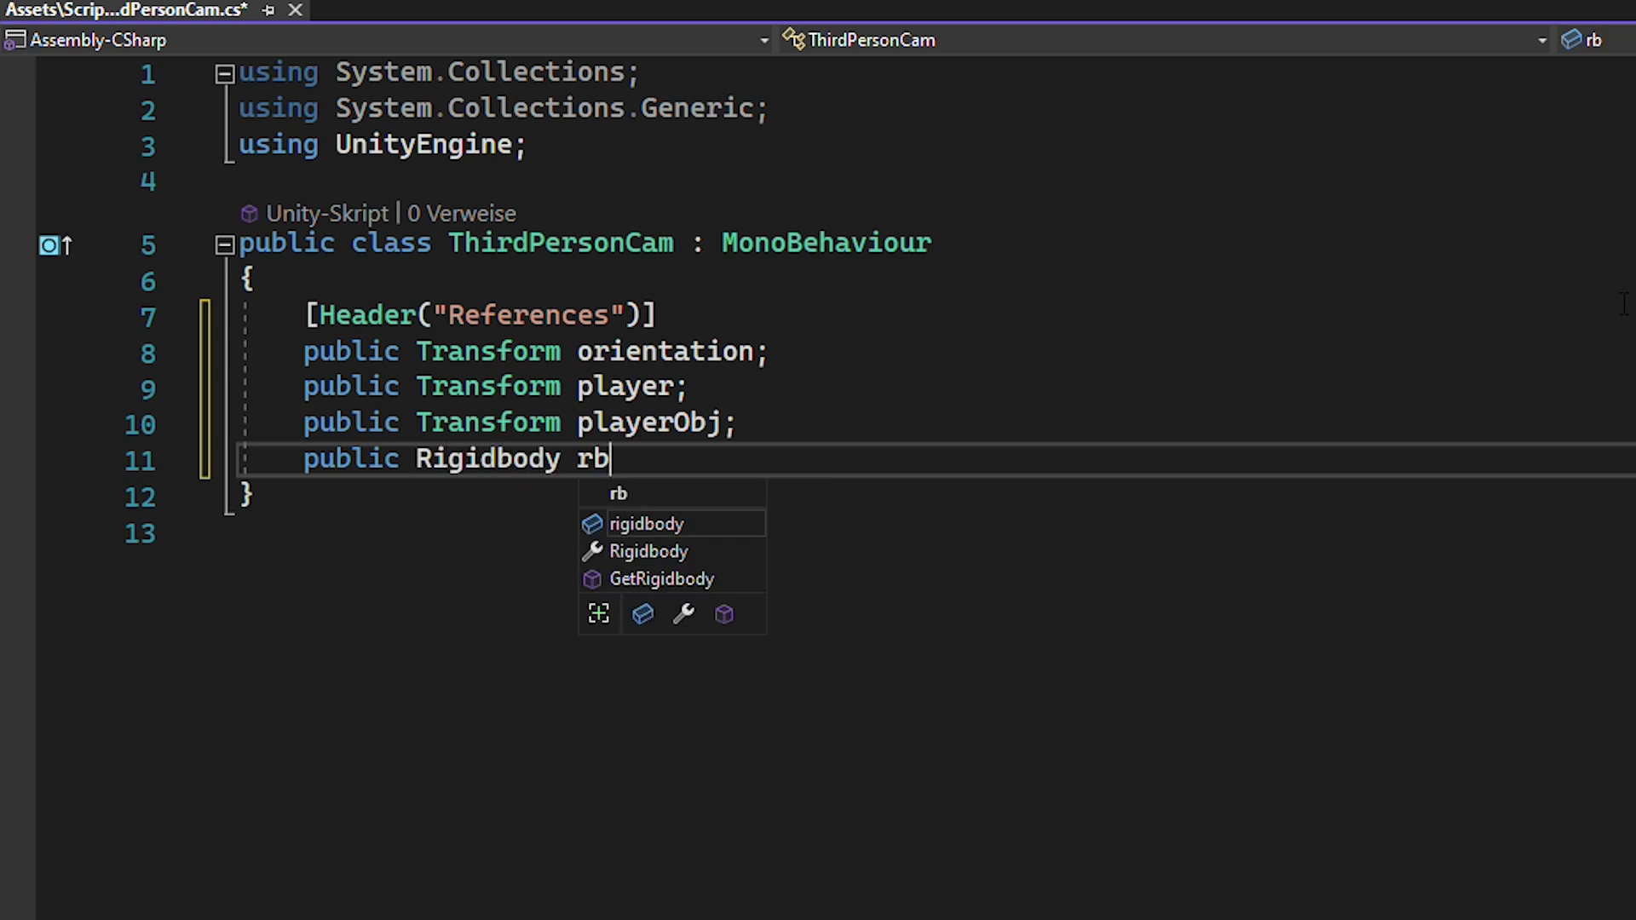
pyautogui.write(';')
pyautogui.press('Return')
pyautogui.press('Return')
pyautogui.write('public fl')
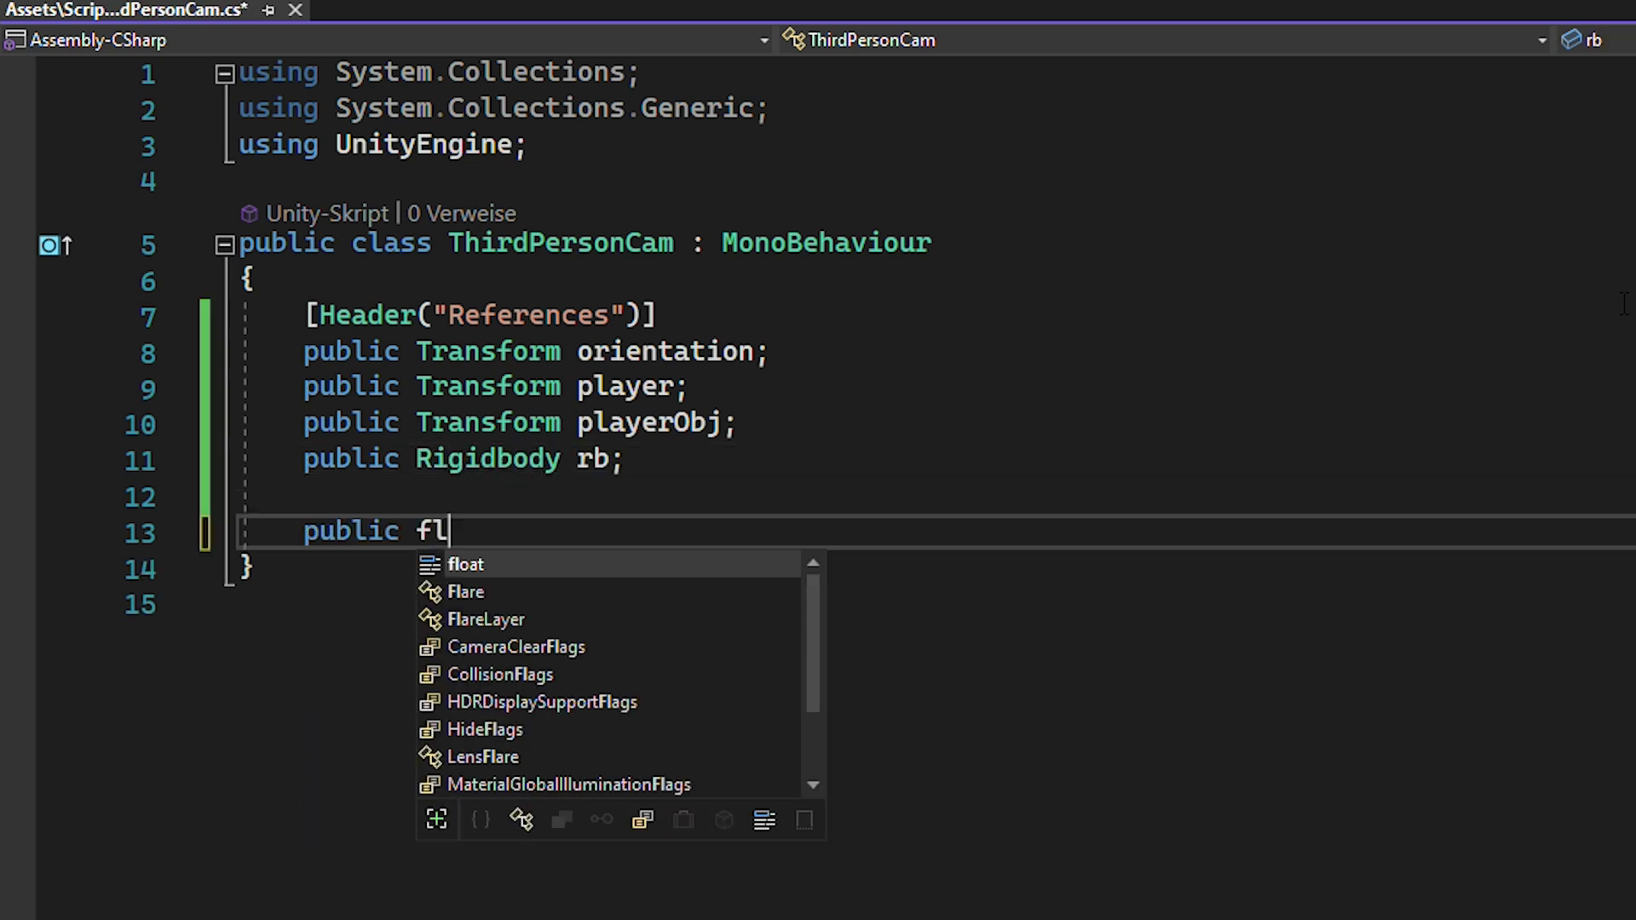
pyautogui.write('oat rotationSpeed')
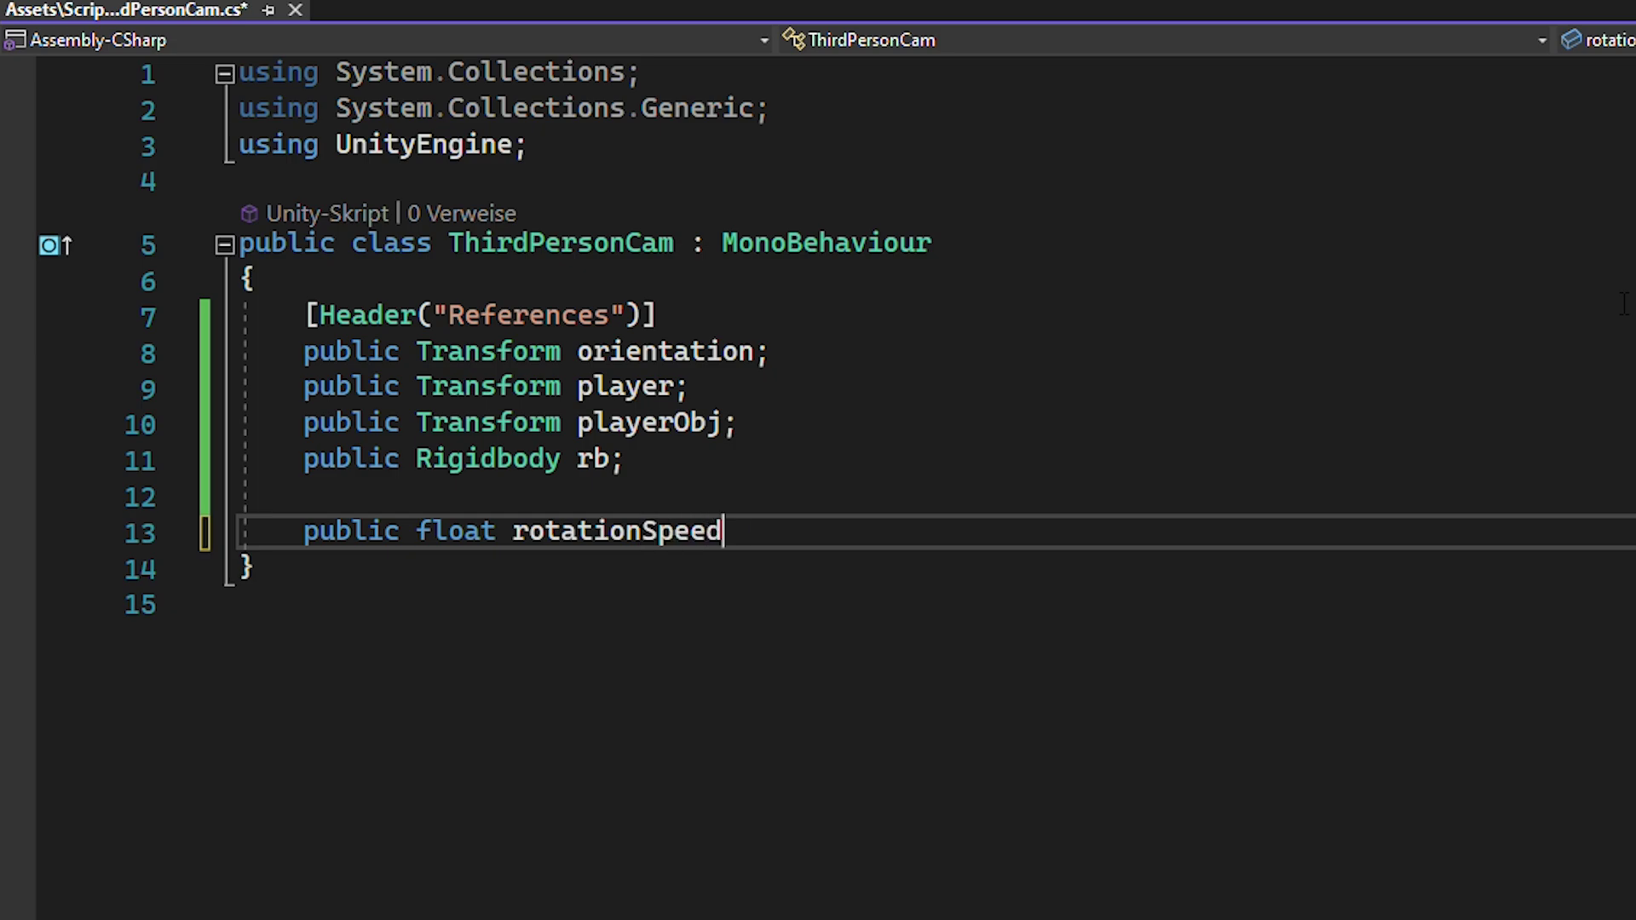
pyautogui.write(';')
pyautogui.press('Return')
pyautogui.press('Return')
pyautogui.write('void Upd')
pyautogui.press('Tab')
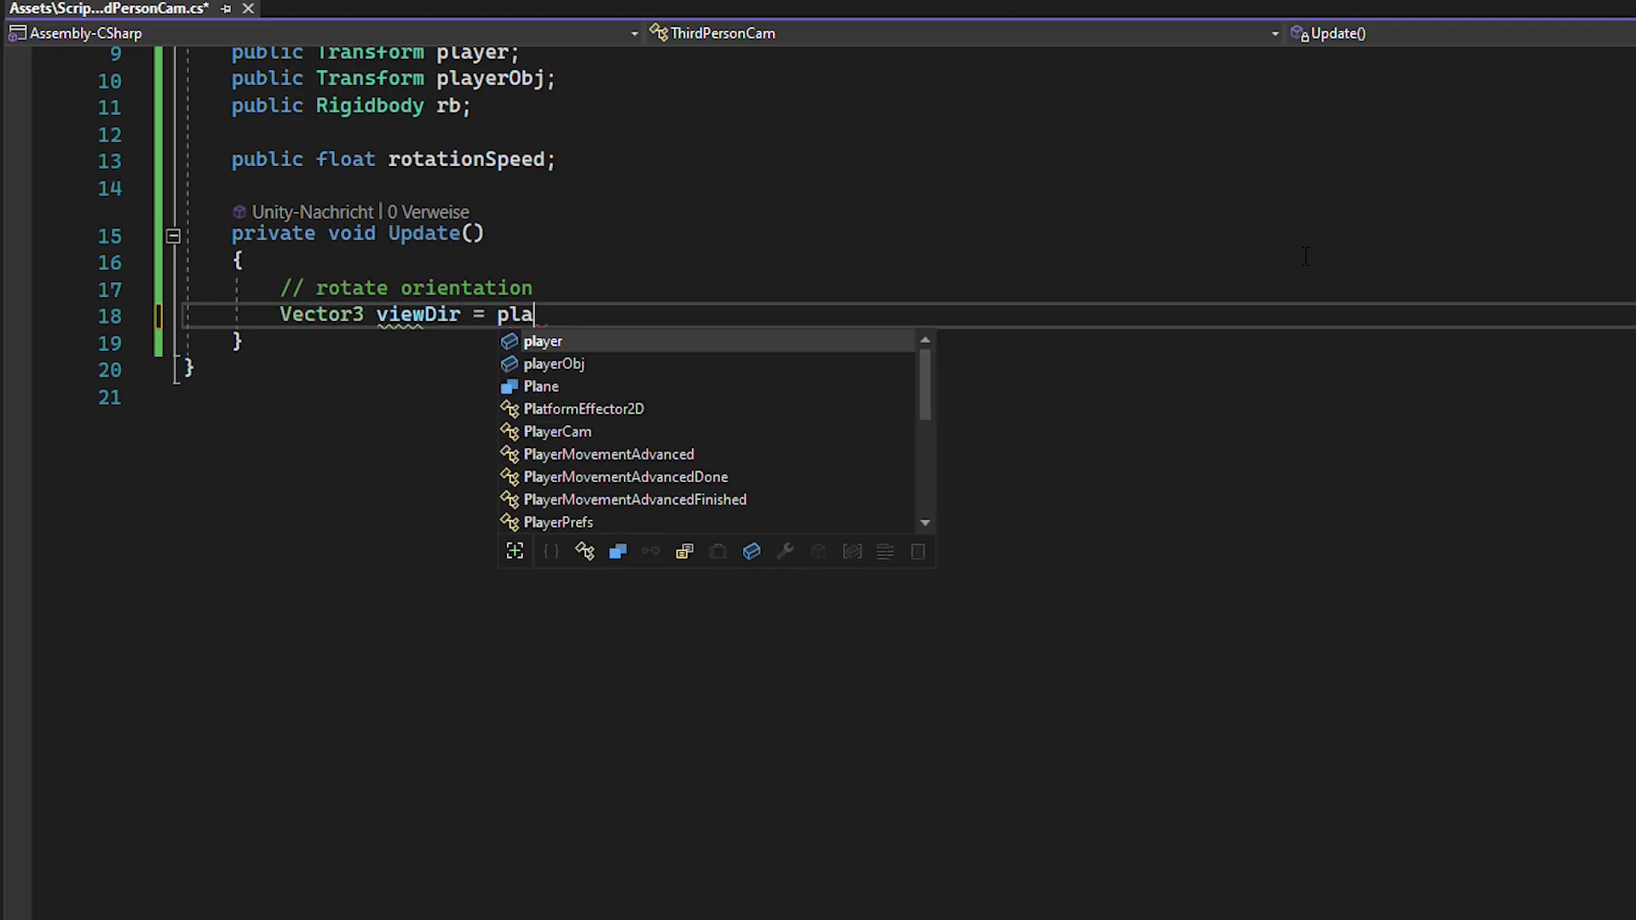
# Compute viewDir from player to camera and set orientation.forward to viewDir.normalized.
pyautogui.write('yer.position - new Vector3(transform.posi')
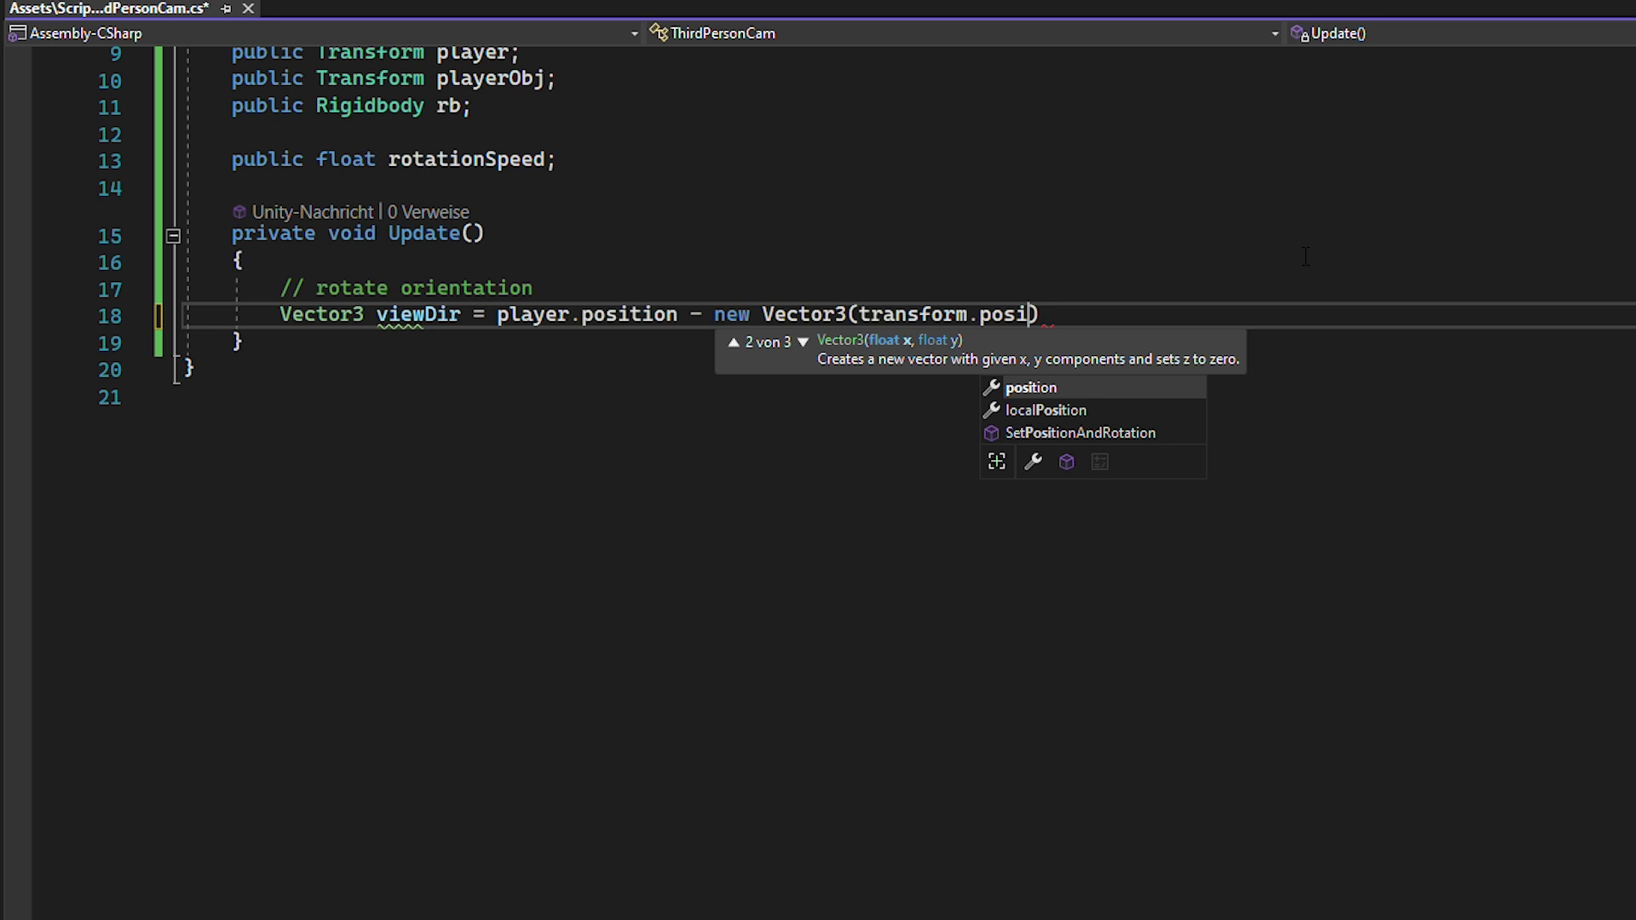
pyautogui.write('tion.x, player.position.y, transfor')
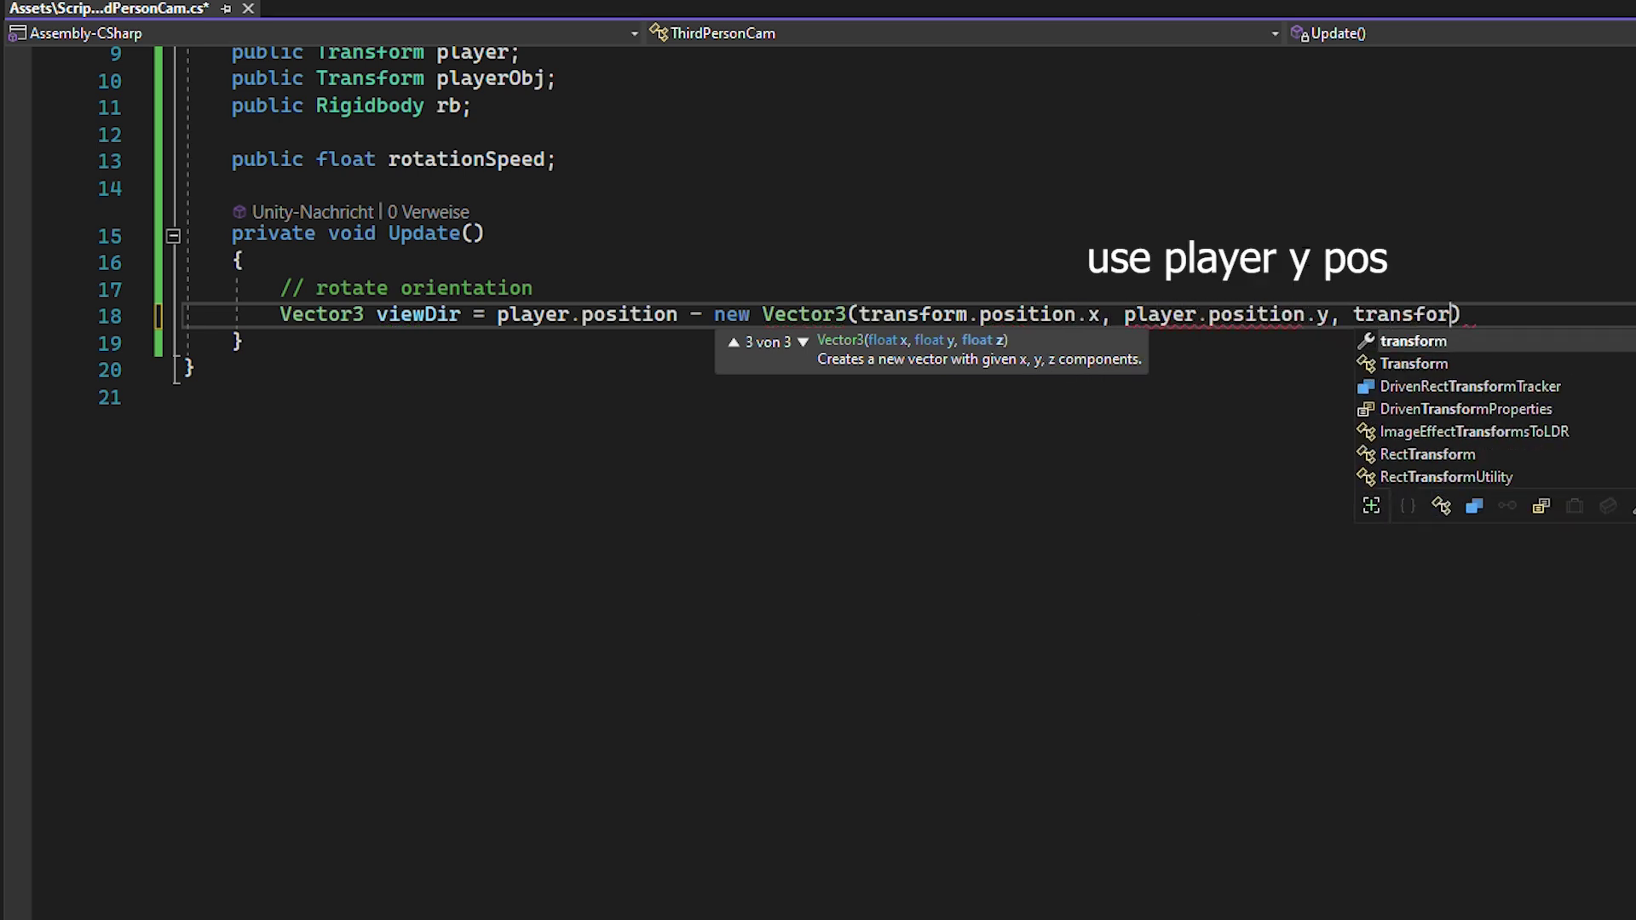
pyautogui.write('m.position.z);')
pyautogui.press('Return')
pyautogui.write('orientation')
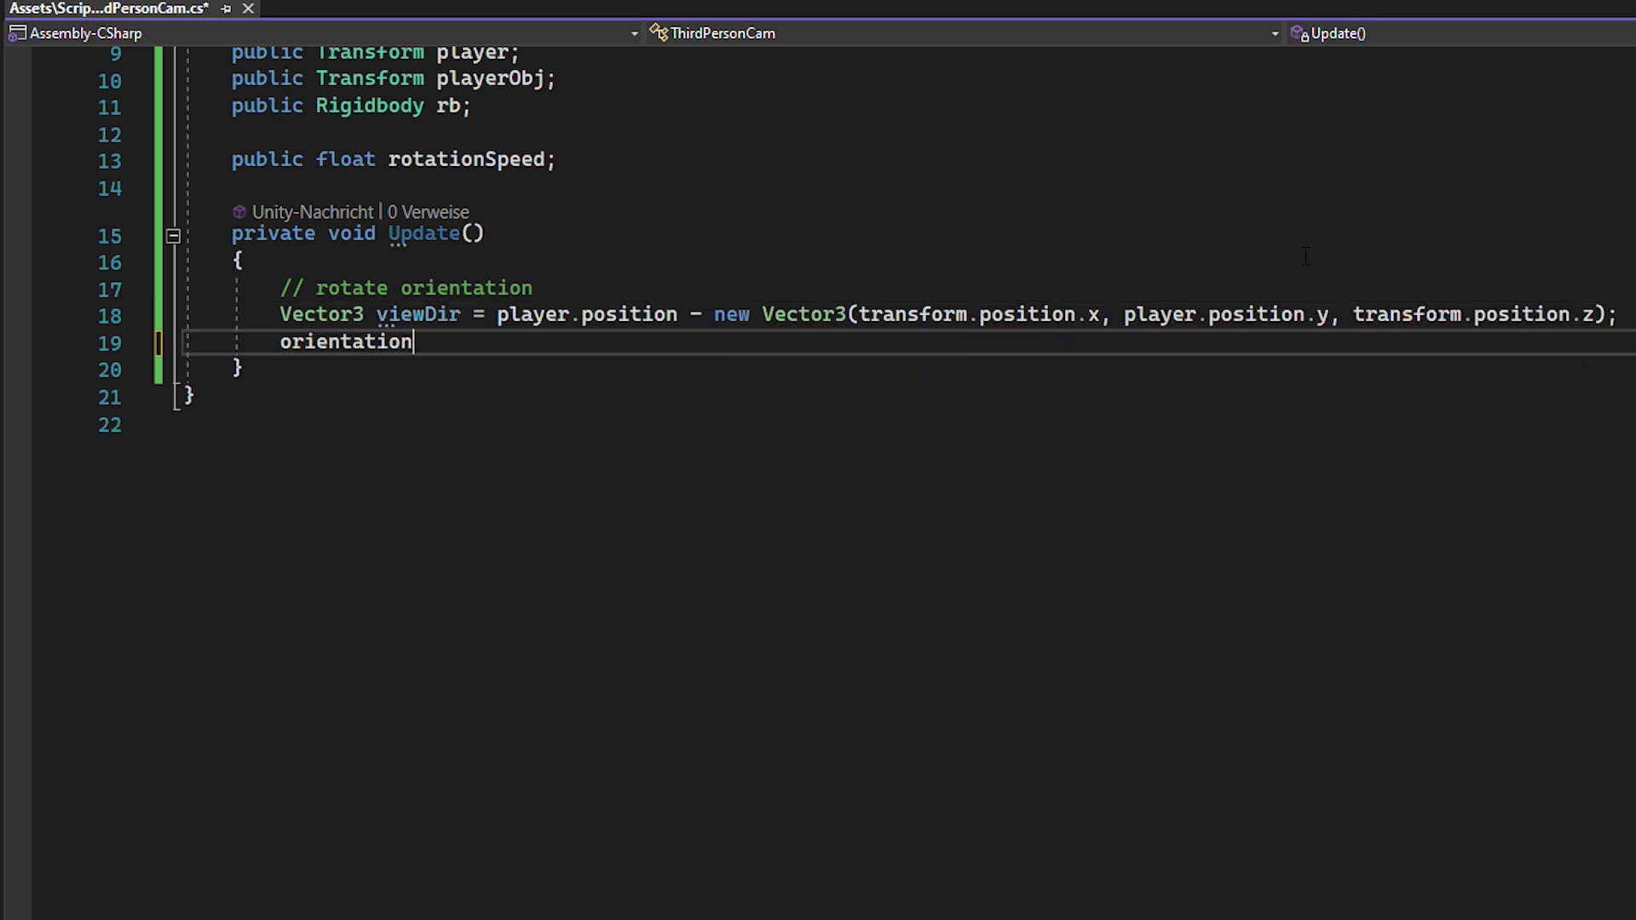
pyautogui.write('.forward = viewD')
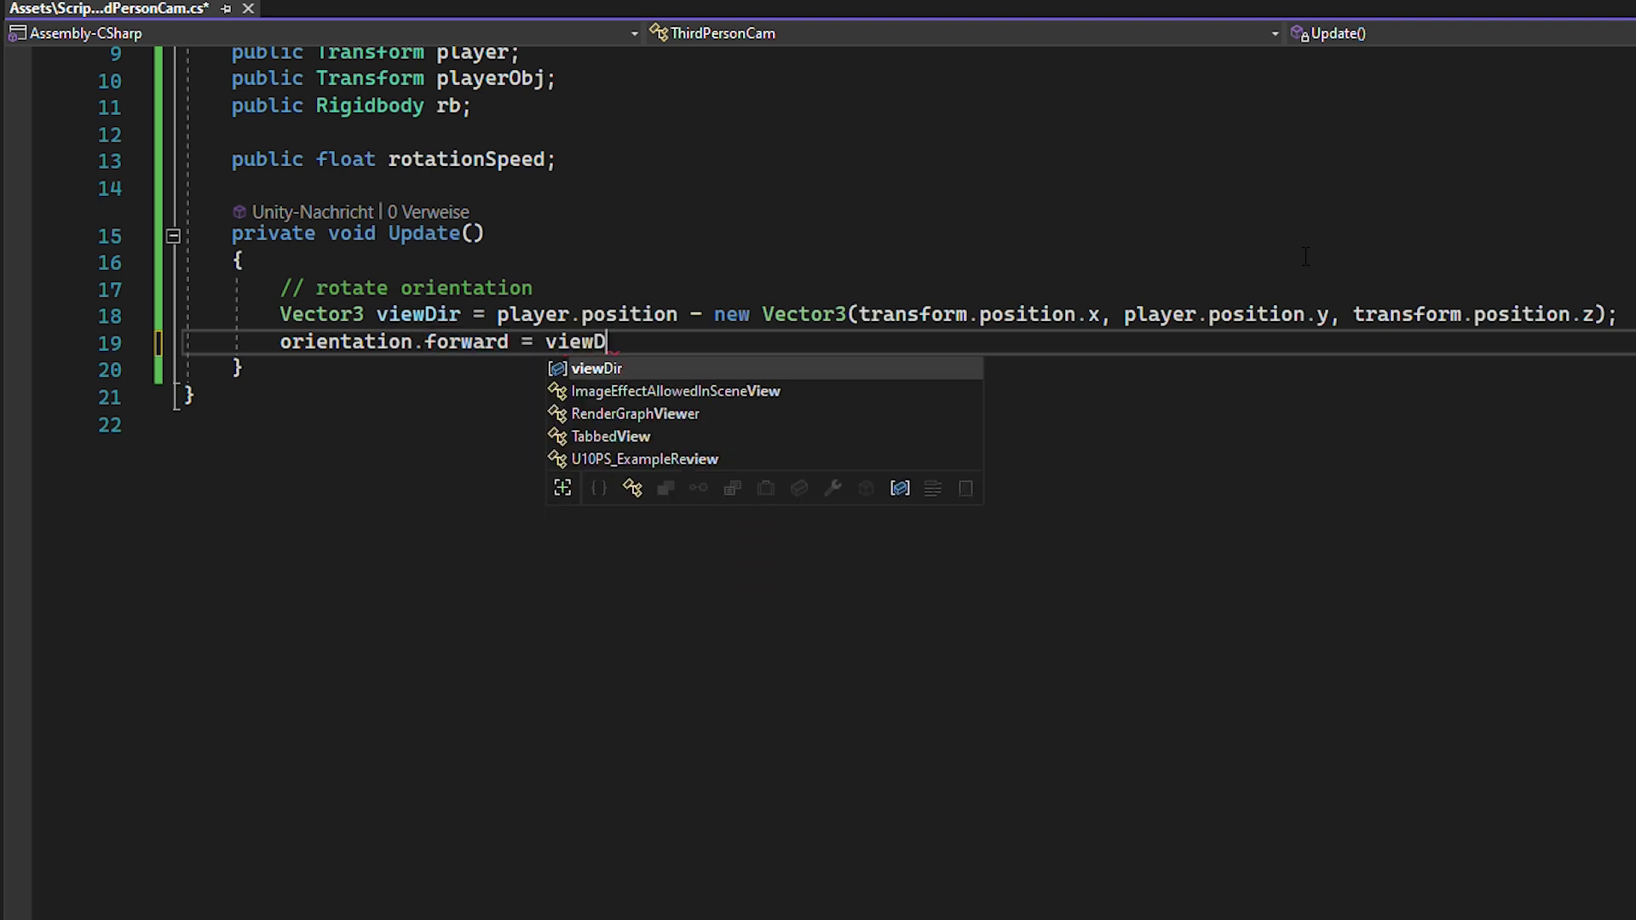
pyautogui.write('ir.n')
pyautogui.press('Return')
pyautogui.press('Return')
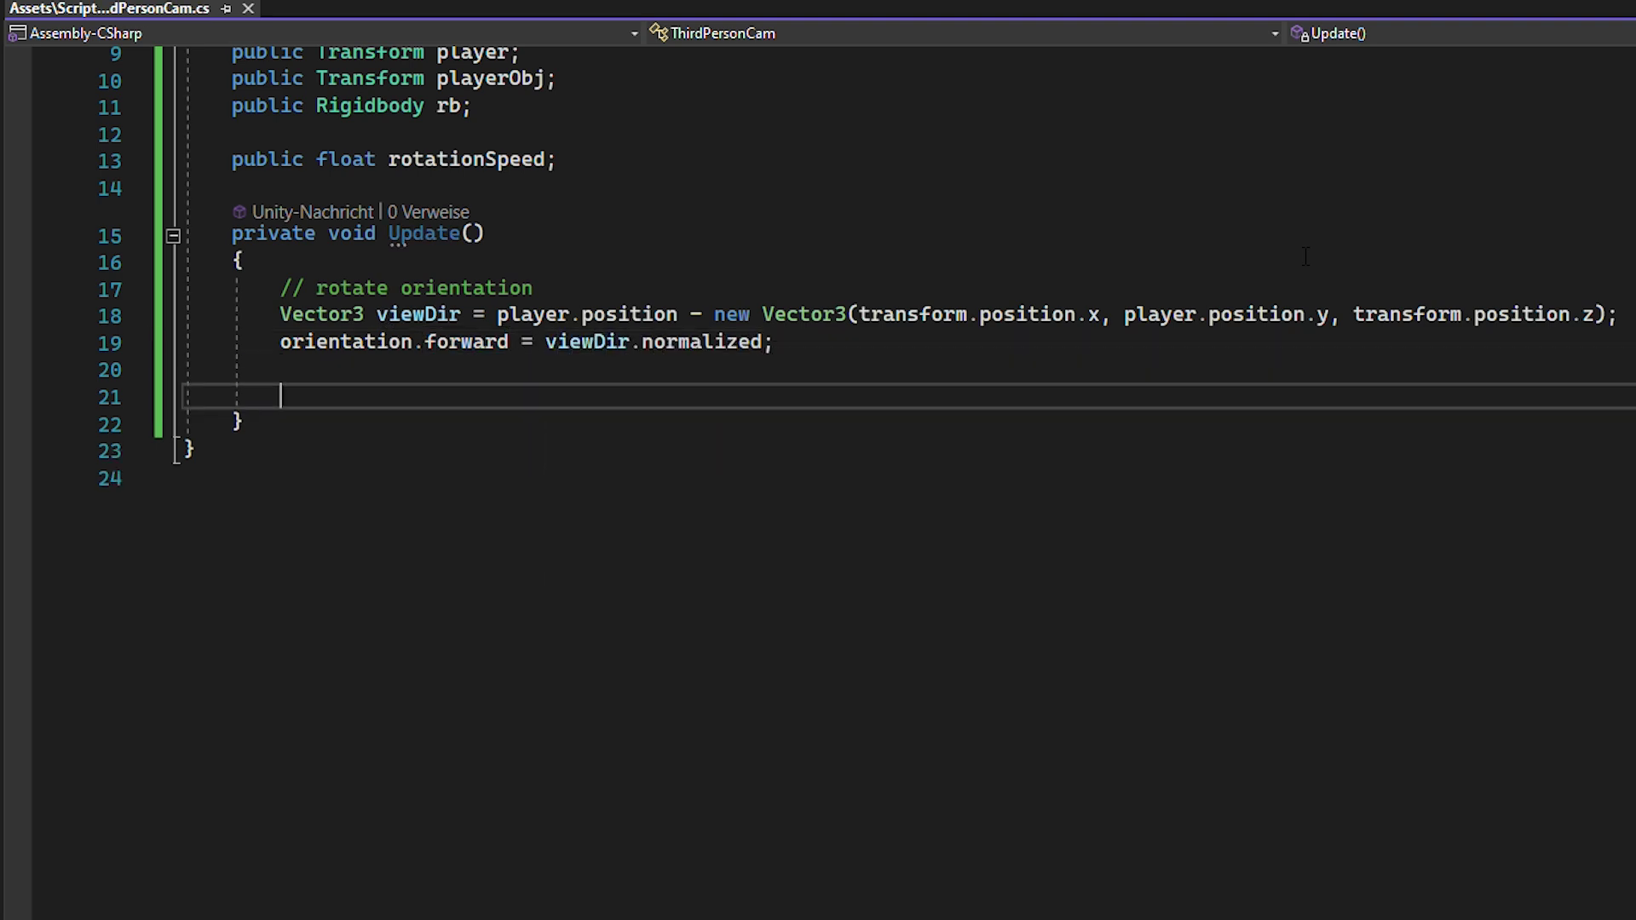
pyautogui.write('// roate player object')
# Read horizontalInput and verticalInput from Input.GetAxis.
pyautogui.press('Return')
pyautogui.write('float')
pyautogui.scroll(-1, 1143, 305)
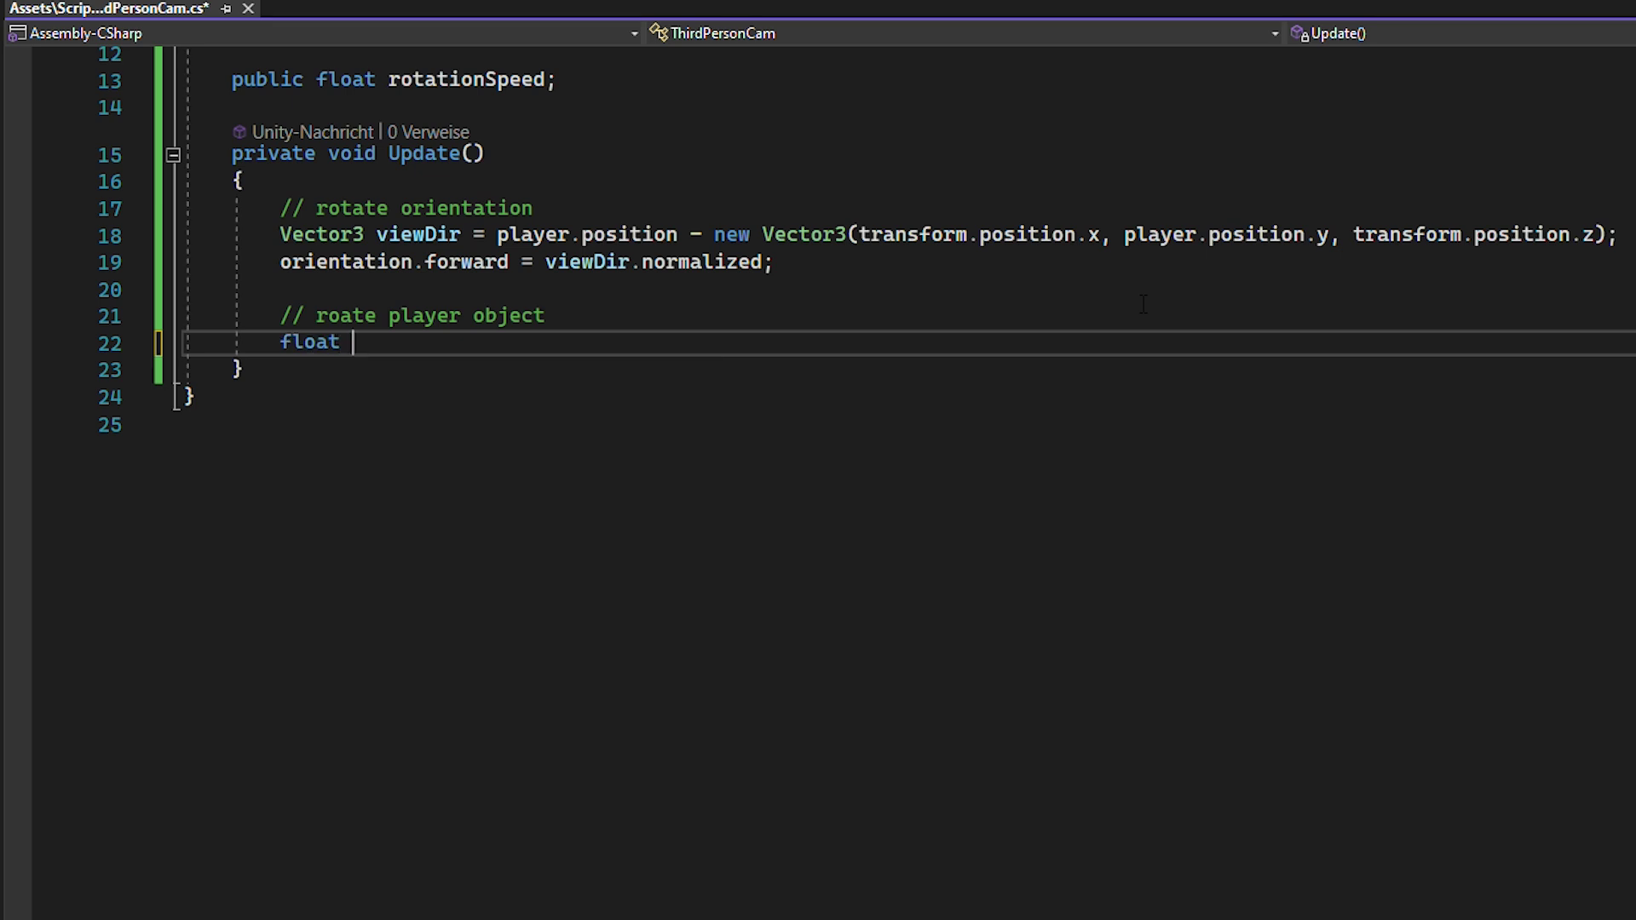
pyautogui.write('Input.GetAxis(')
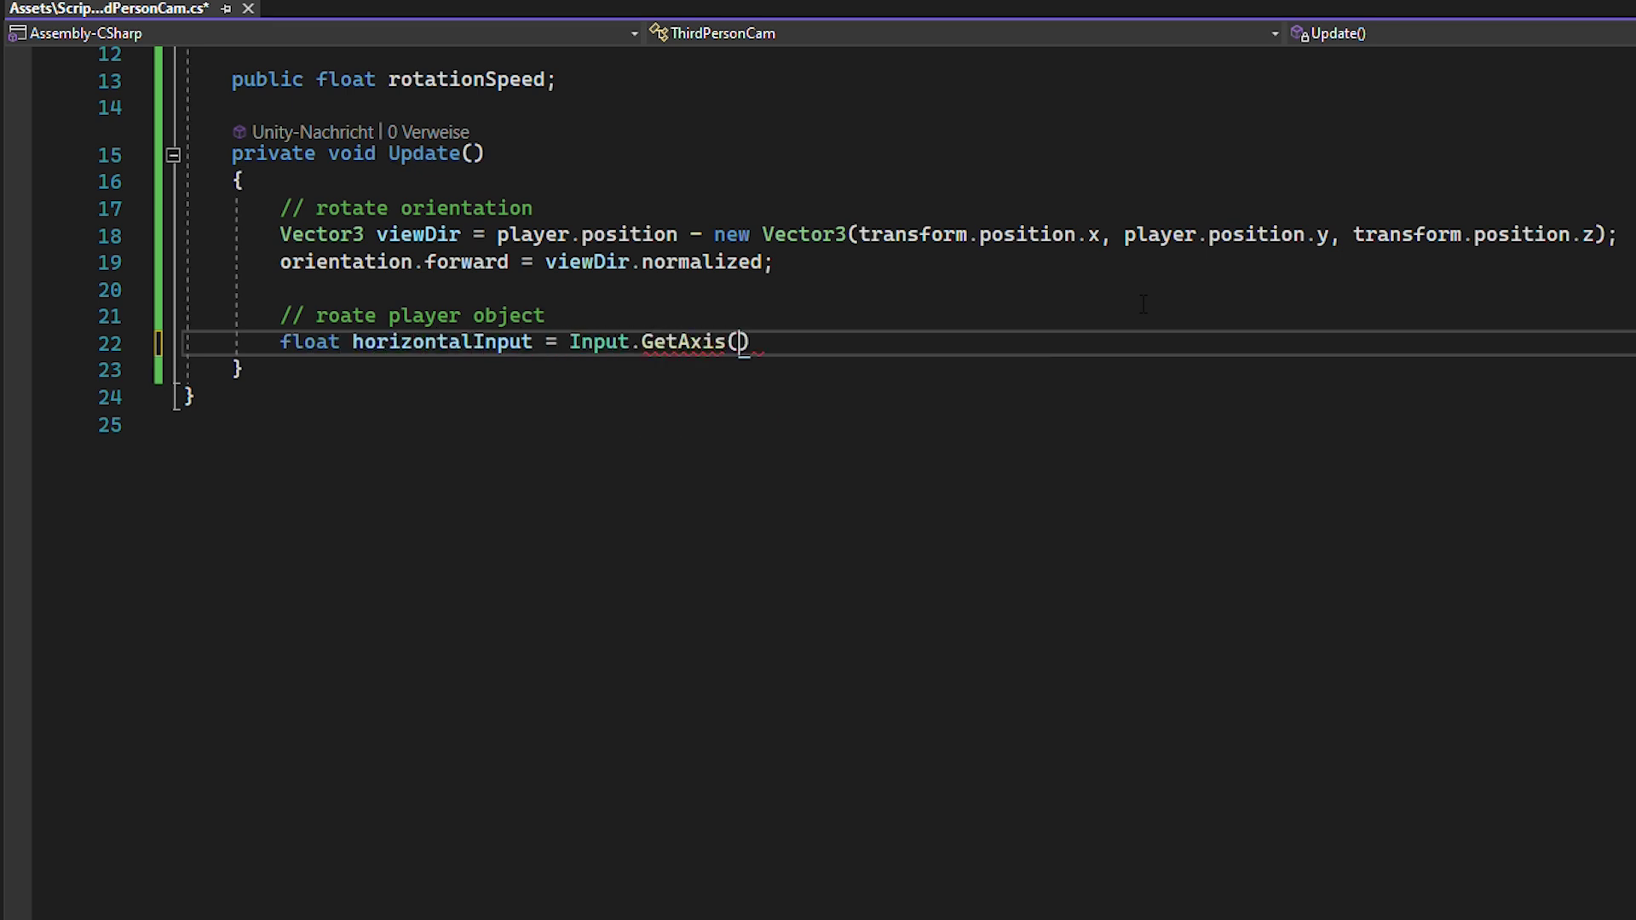
pyautogui.write('"Horizontal')
pyautogui.hotkey('ctrl', 'd')
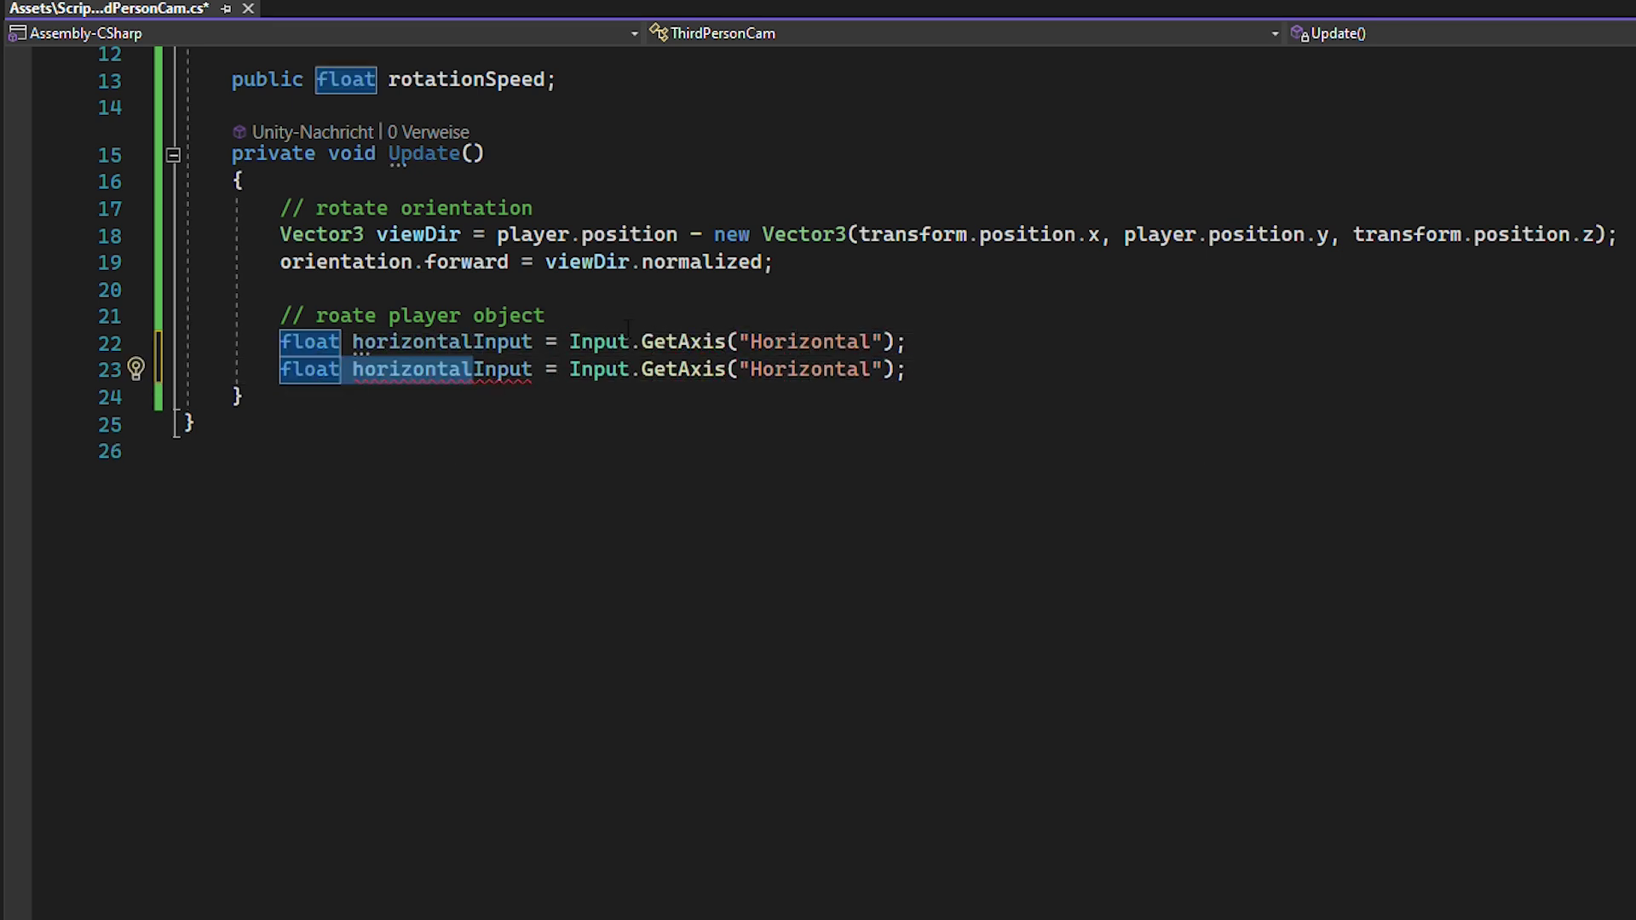
pyautogui.write('vertical')
pyautogui.click(1248, 364)
# Build inputDir from orientation.forward * verticalInput plus orientation.right * horizontalInput.
pyautogui.press('Return')
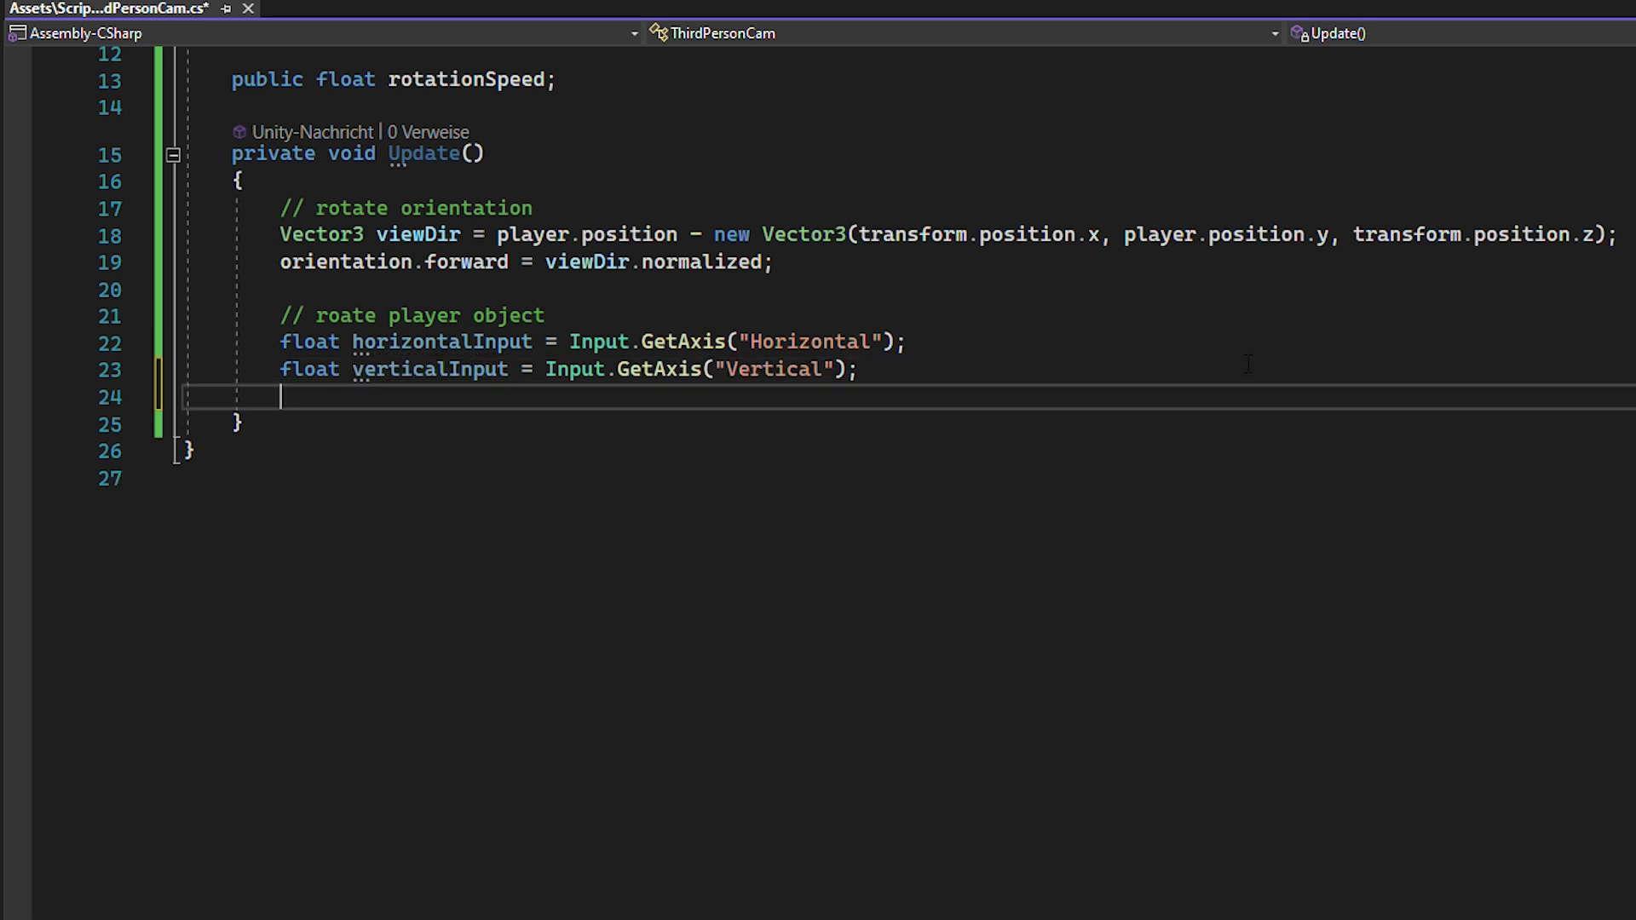
pyautogui.write('Vector3 inputDir = orientation')
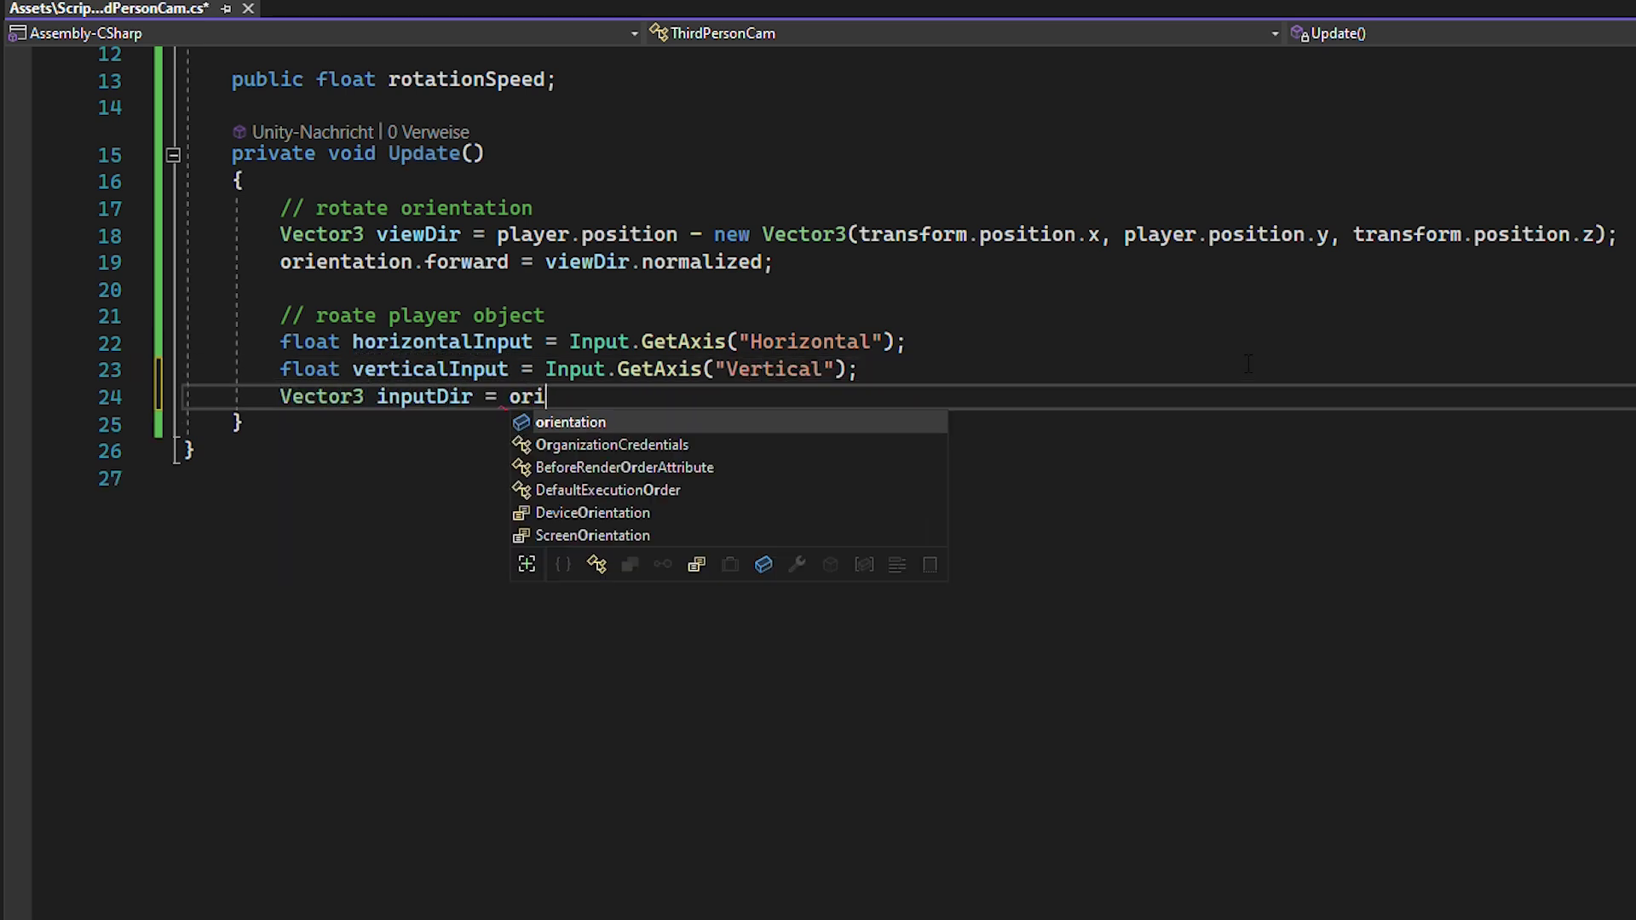
pyautogui.write('.forward * ver')
pyautogui.press('Tab')
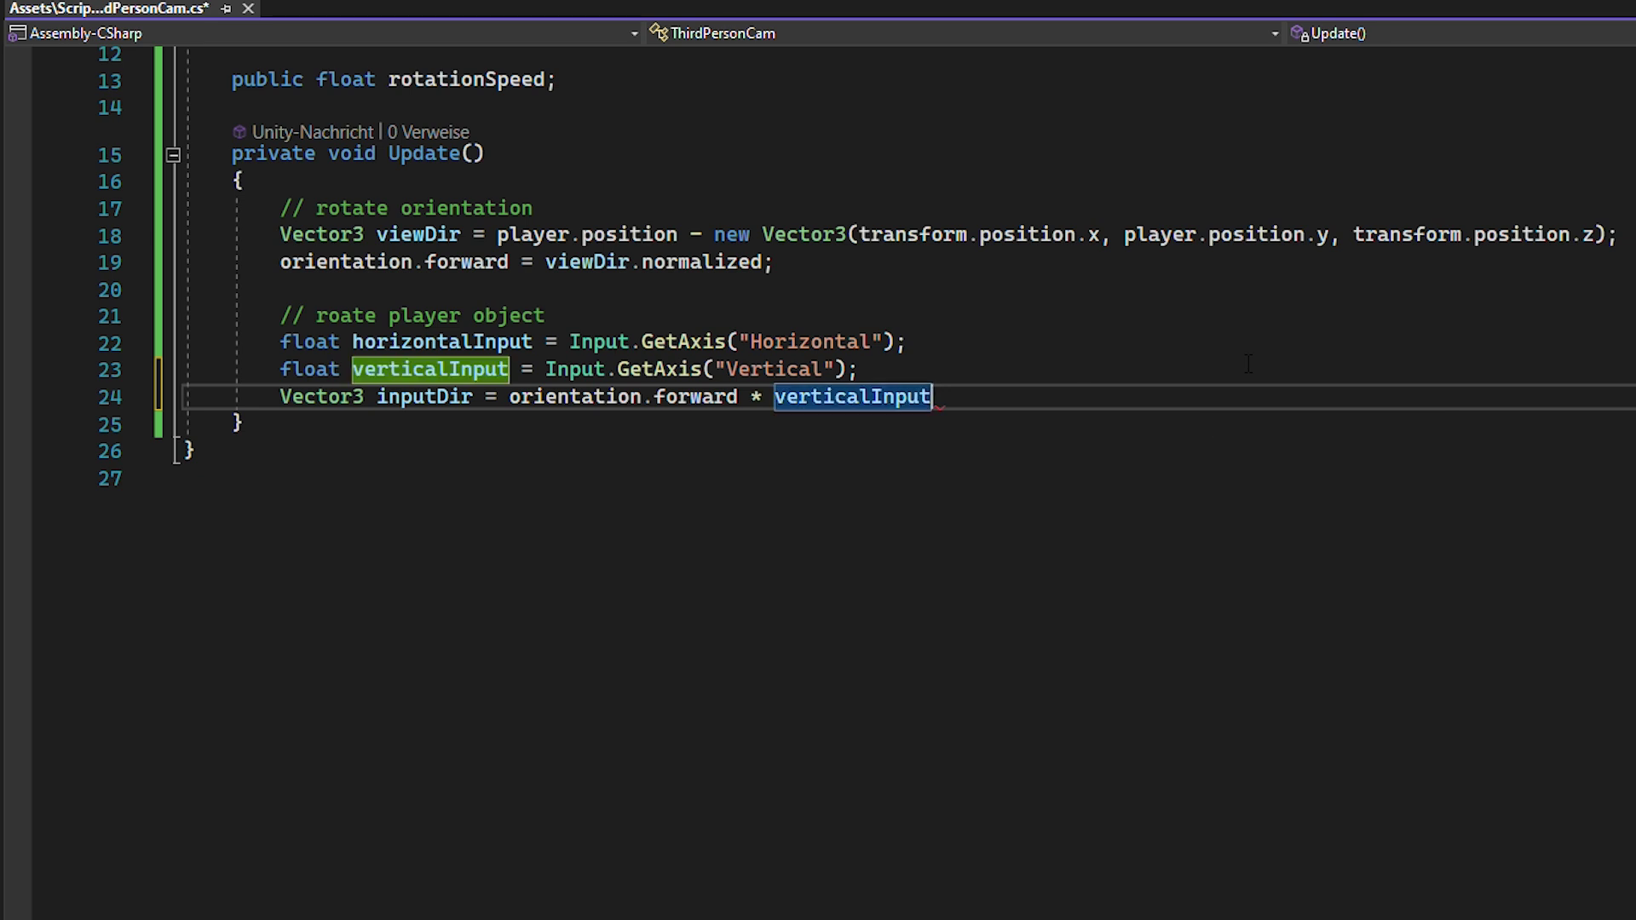
pyautogui.write('+ or.r ')
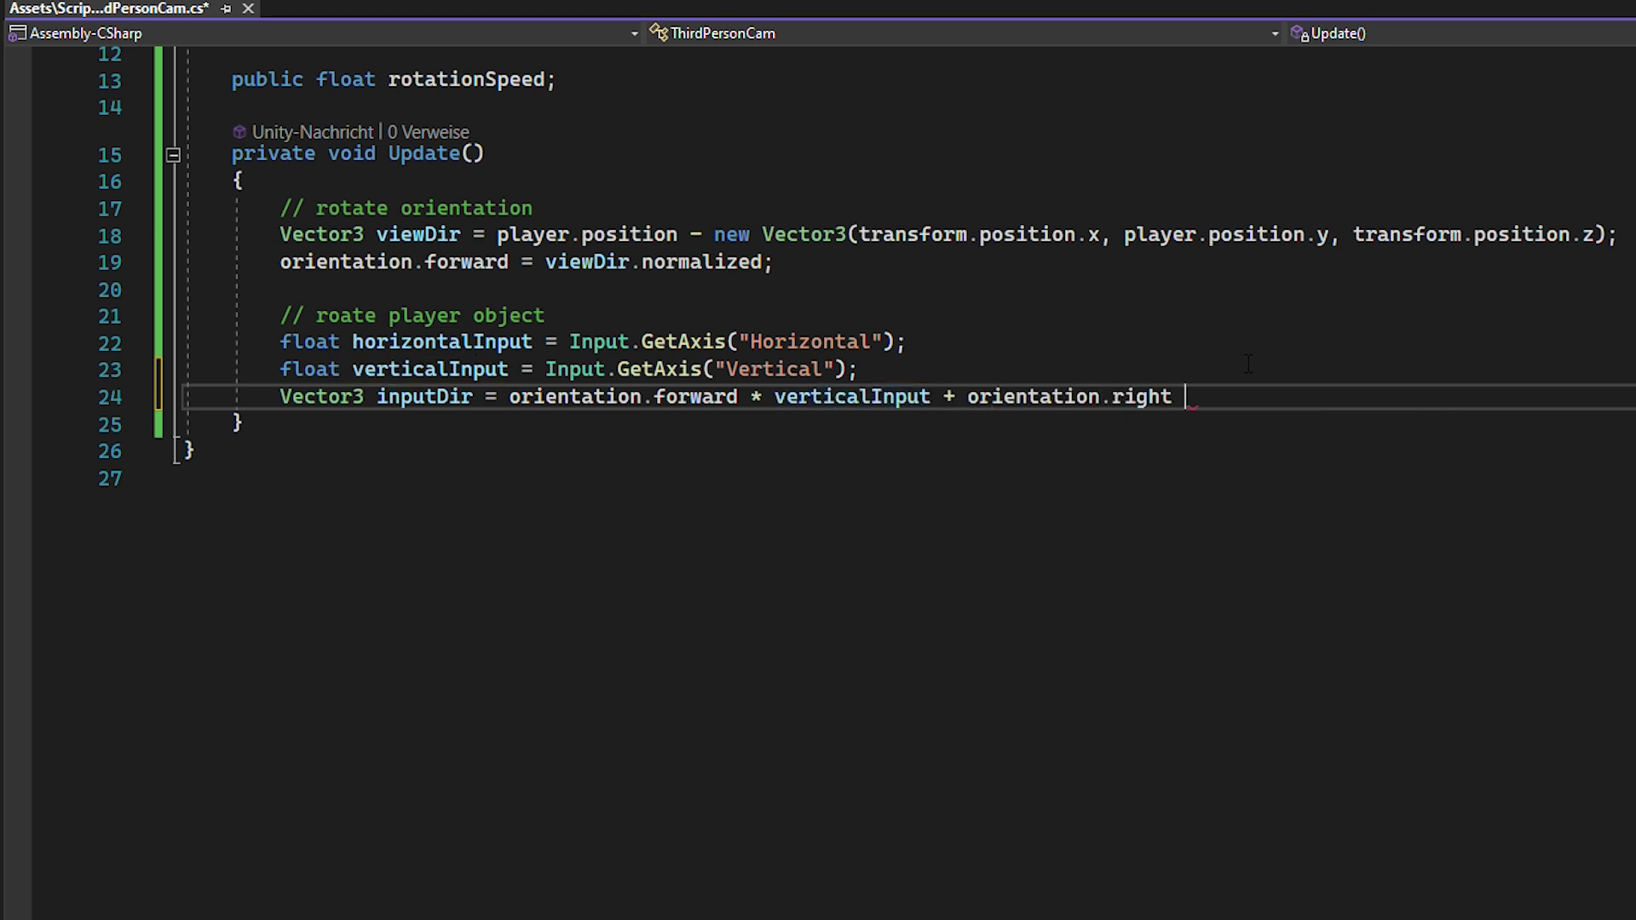
pyautogui.write('* hor')
pyautogui.press('Tab')
pyautogui.write(';')
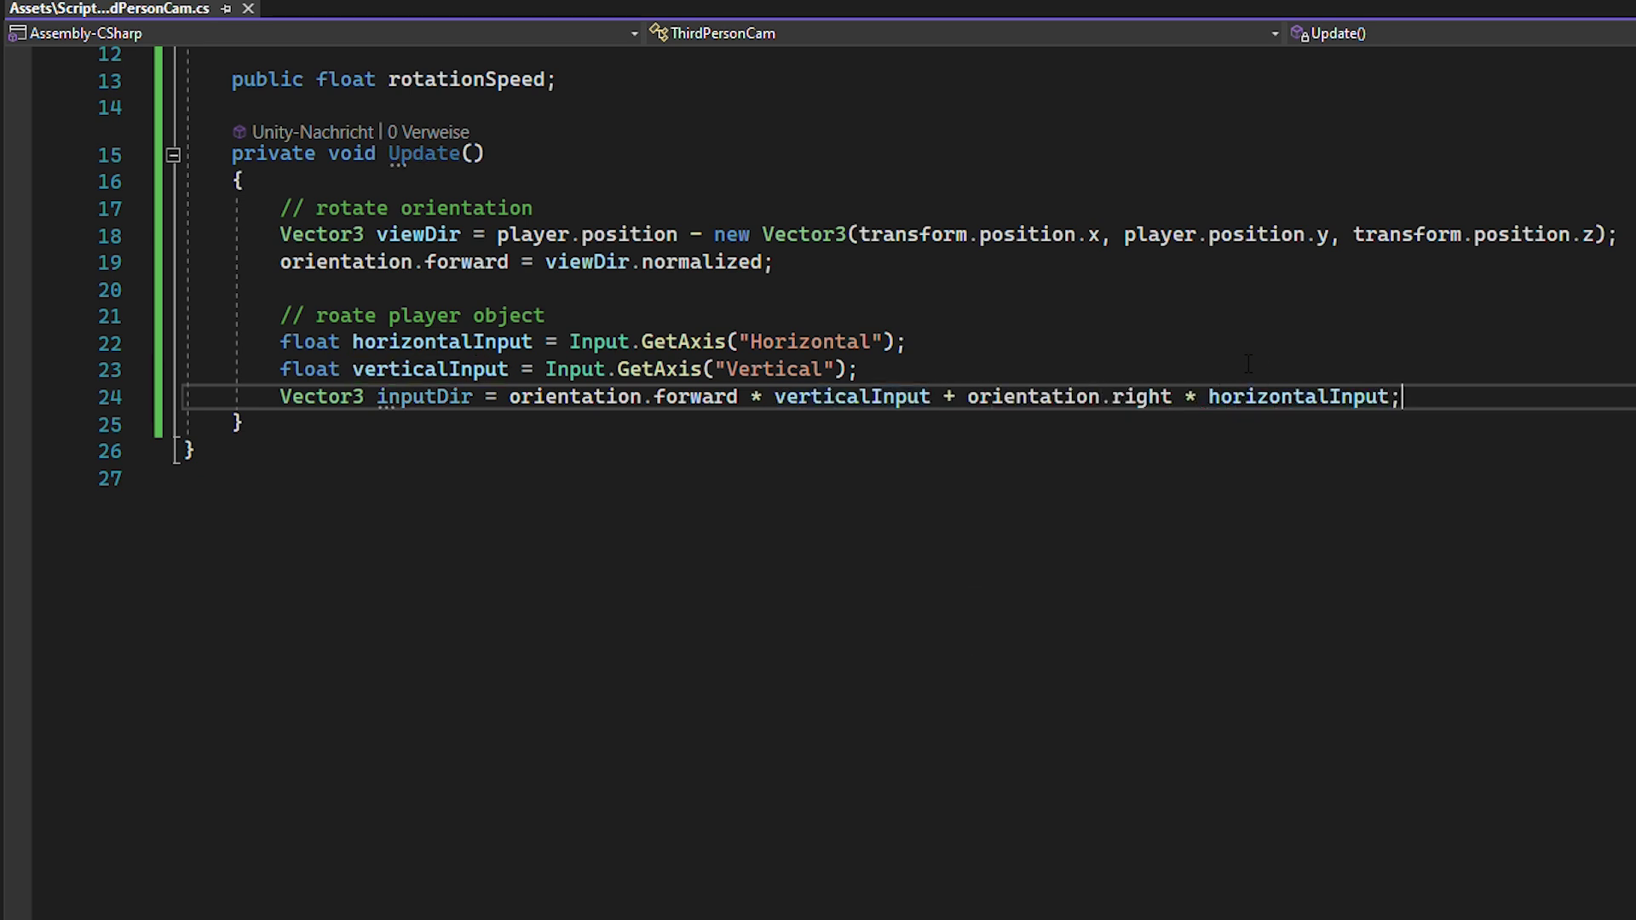
pyautogui.press('Return')
pyautogui.press('Return')
# When inputDir is non-zero, Slerp playerObj.forward toward inputDir.normalized at rotationSpeed.
pyautogui.write('if(InputDir !')
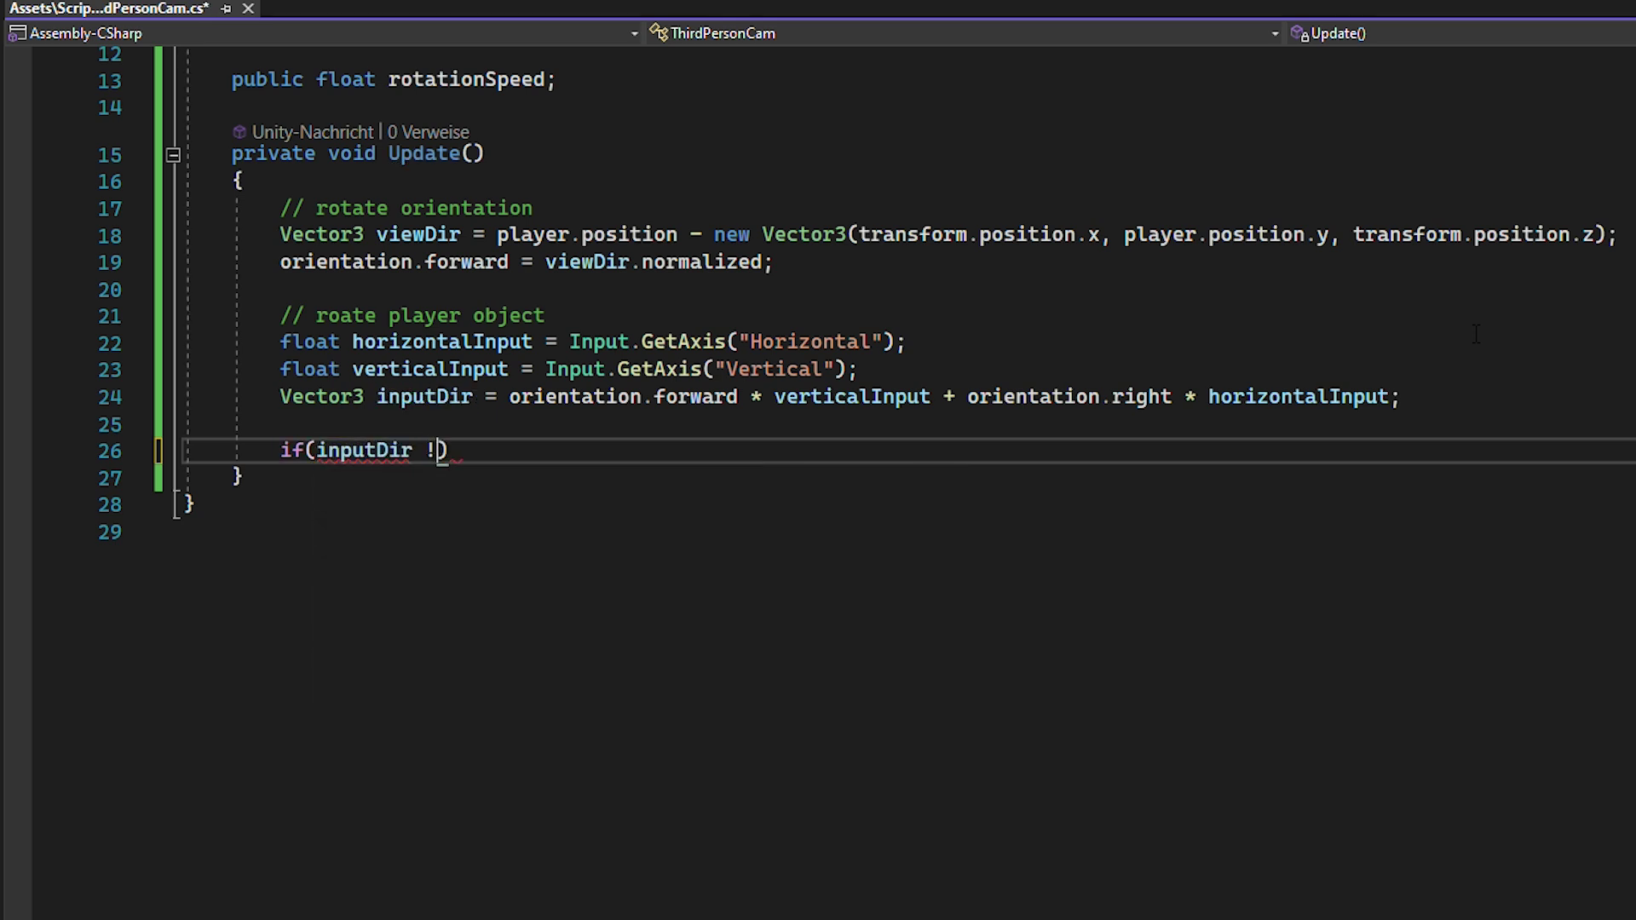
pyautogui.write('= Vector3.zero')
pyautogui.press('Return')
pyautogui.write('playerOb')
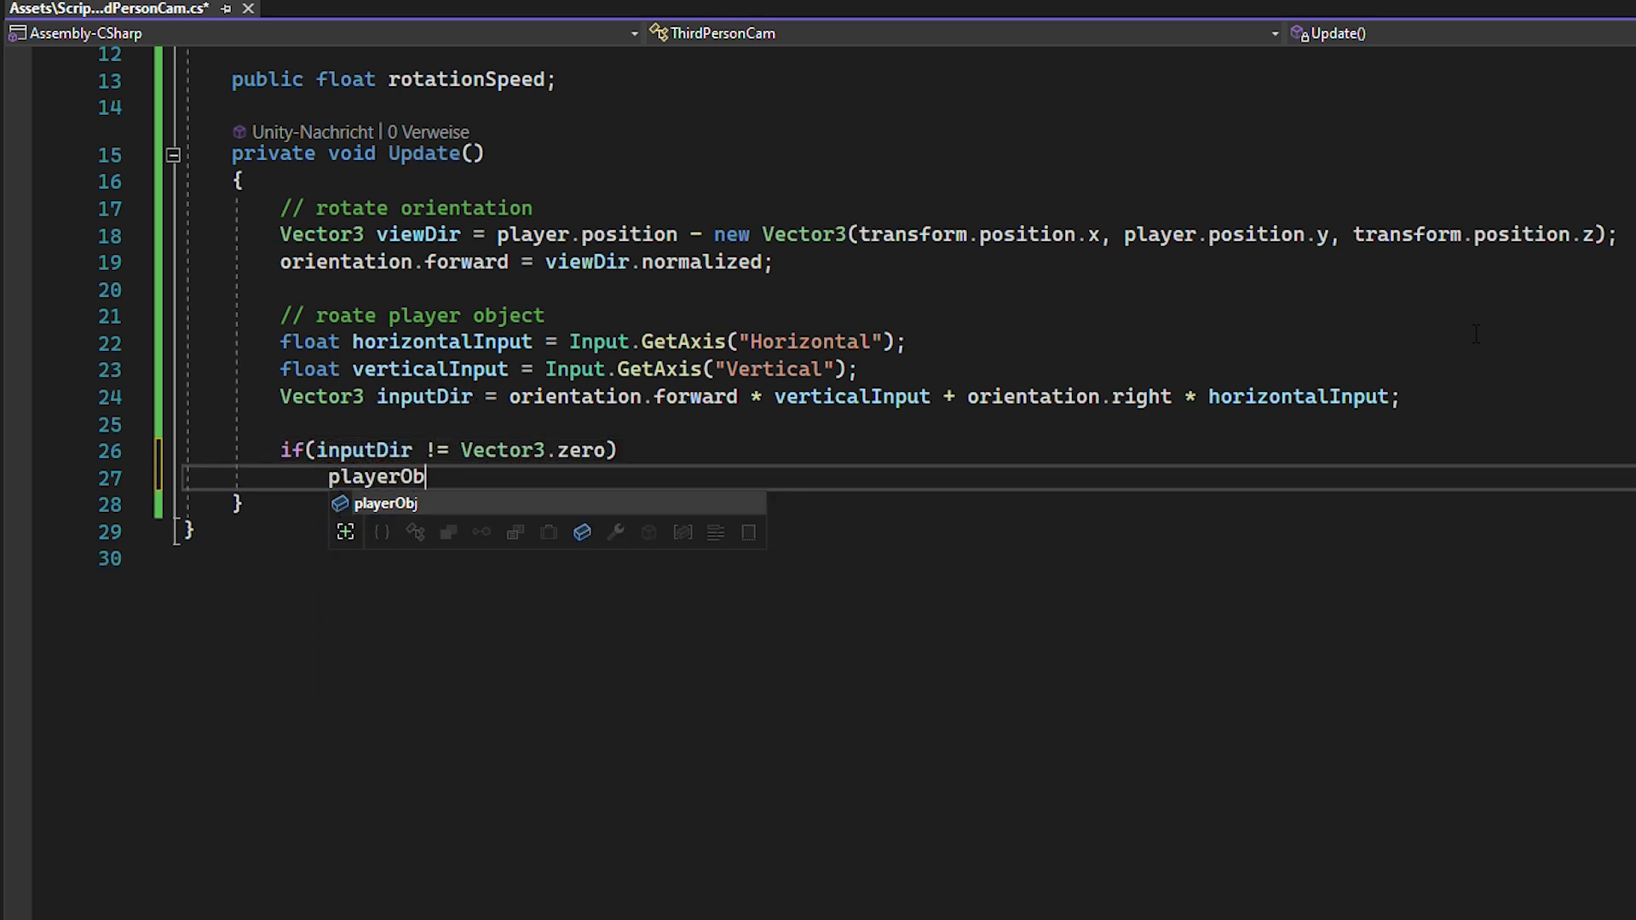
pyautogui.write('j.forward = V')
pyautogui.write('ector')
pyautogui.press('Tab')
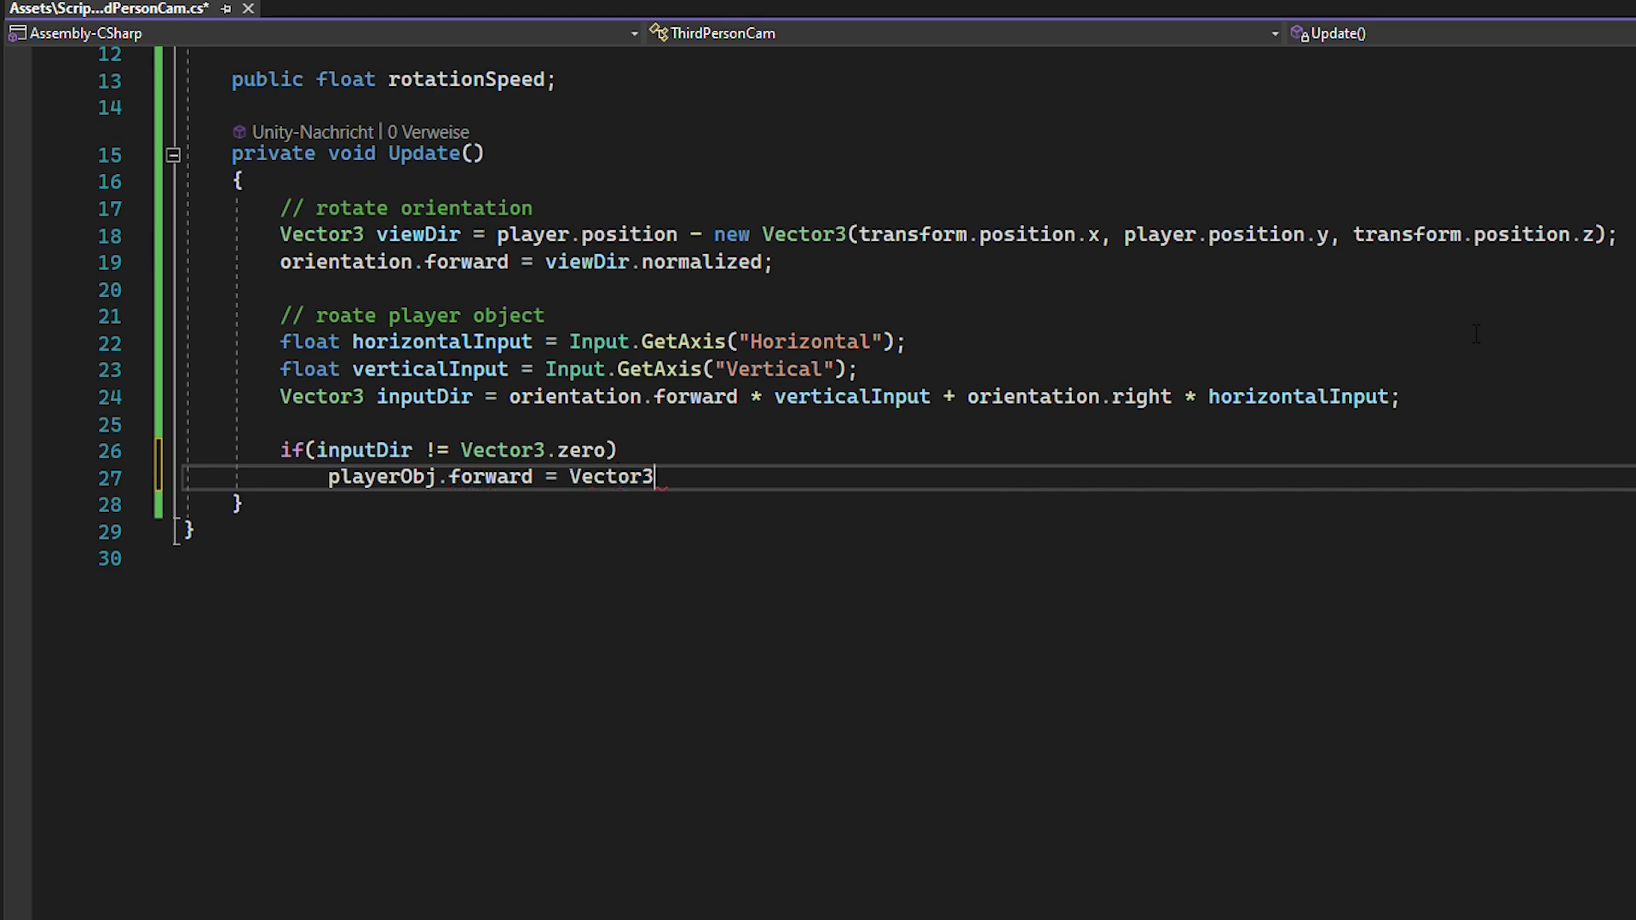
pyautogui.write('.Slerp(playerObj.forward')
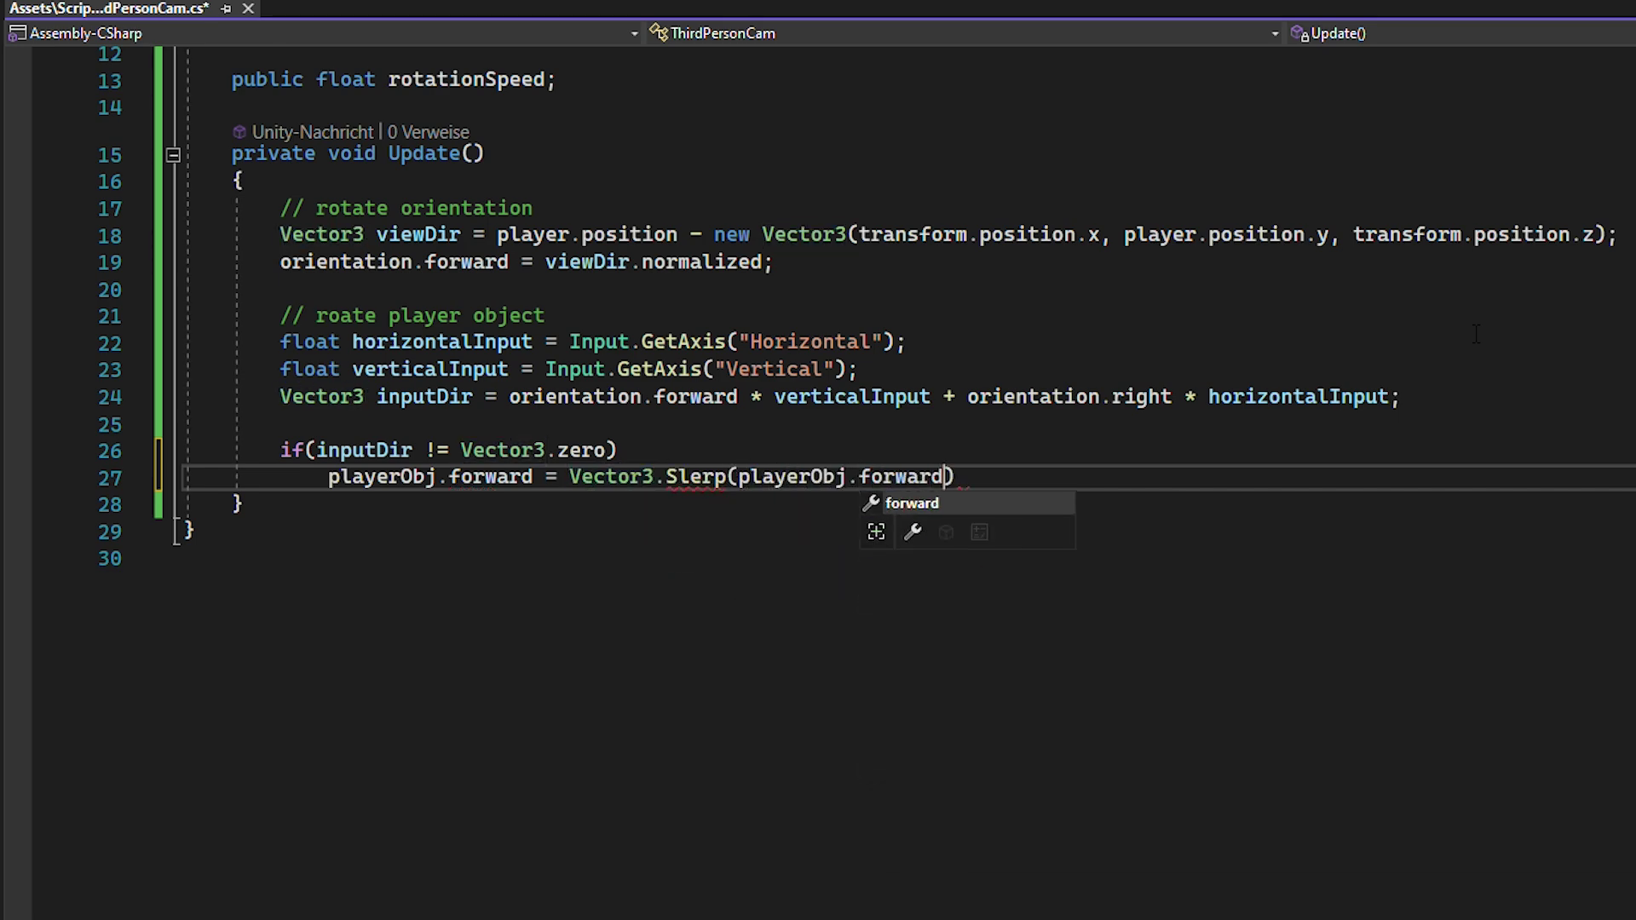
pyautogui.write(', inputDir.normalized, ')
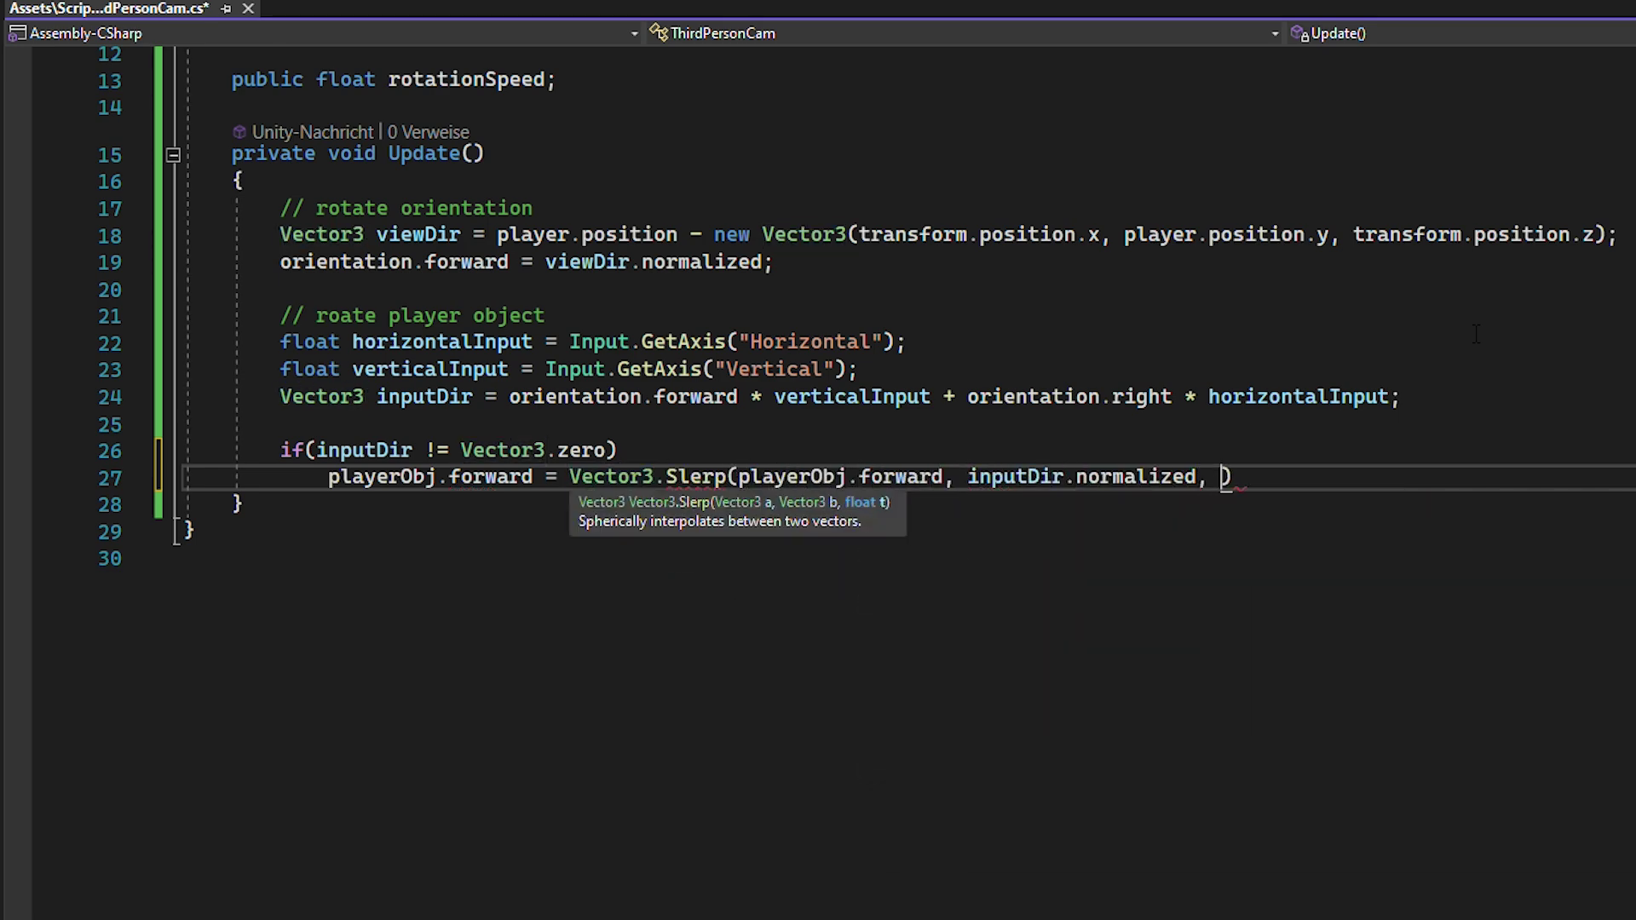
pyautogui.write('Time.d')
pyautogui.press('Tab')
pyautogui.write('* rotat')
pyautogui.press('Tab')
pyautogui.write(');')
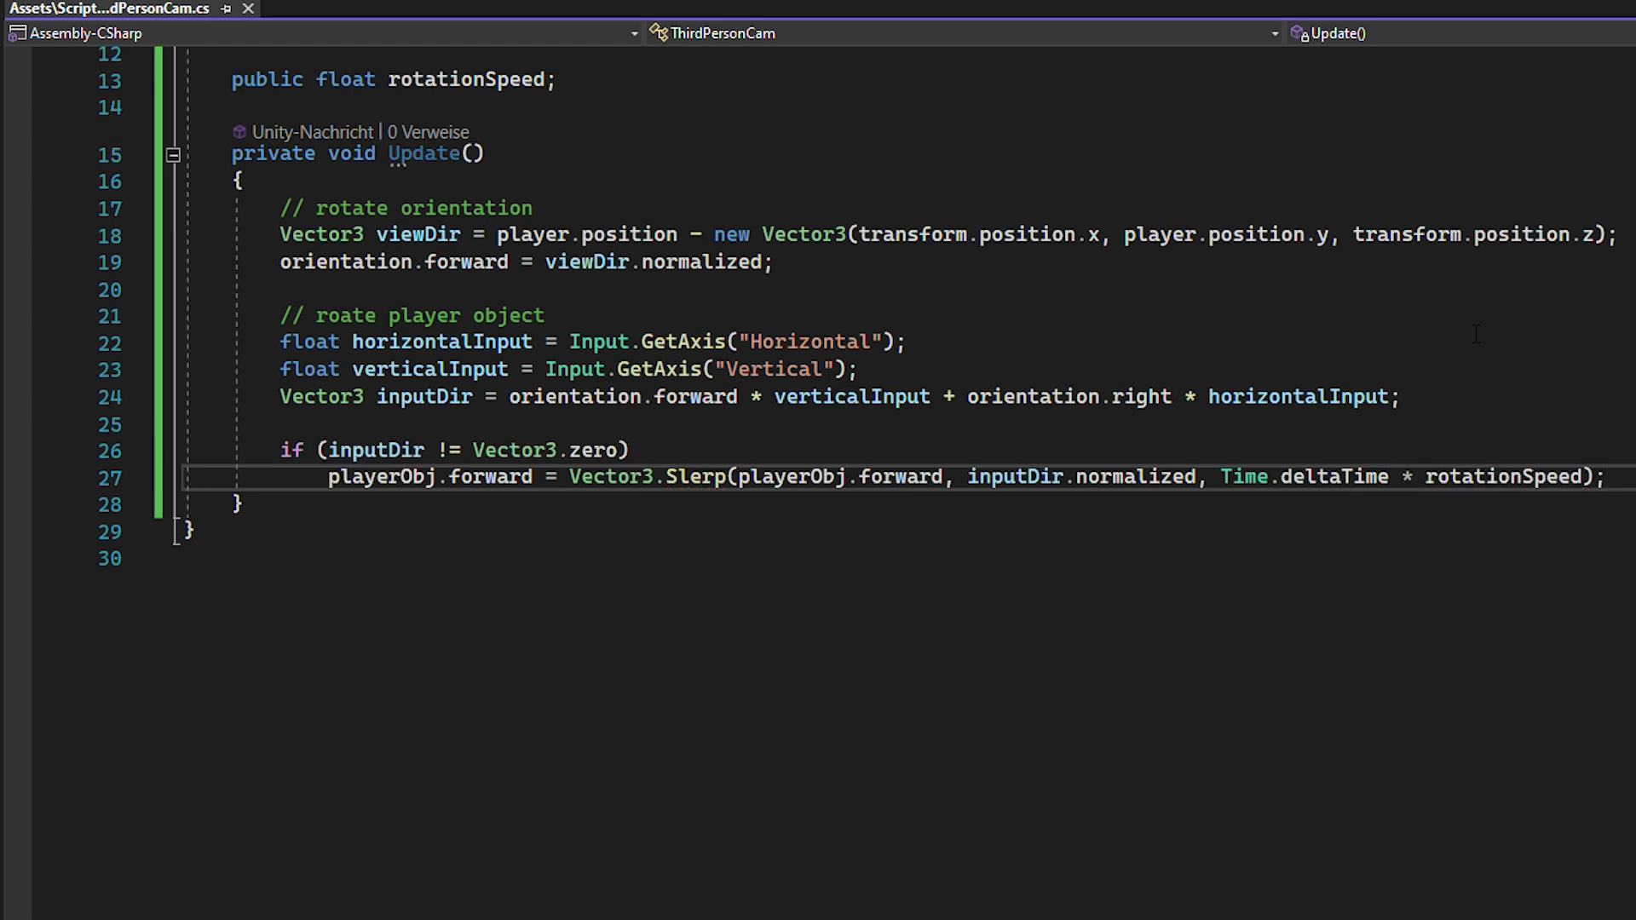
pyautogui.scroll(4, 1476, 333)
pyautogui.click(1252, 430)
pyautogui.press('Return')
# Write Start to set Cursor.lockState to CursorLockMode.Locked and Cursor.visible to false.
pyautogui.write('Start')
pyautogui.press('Tab')
pyautogui.write('Cursor.lockState')
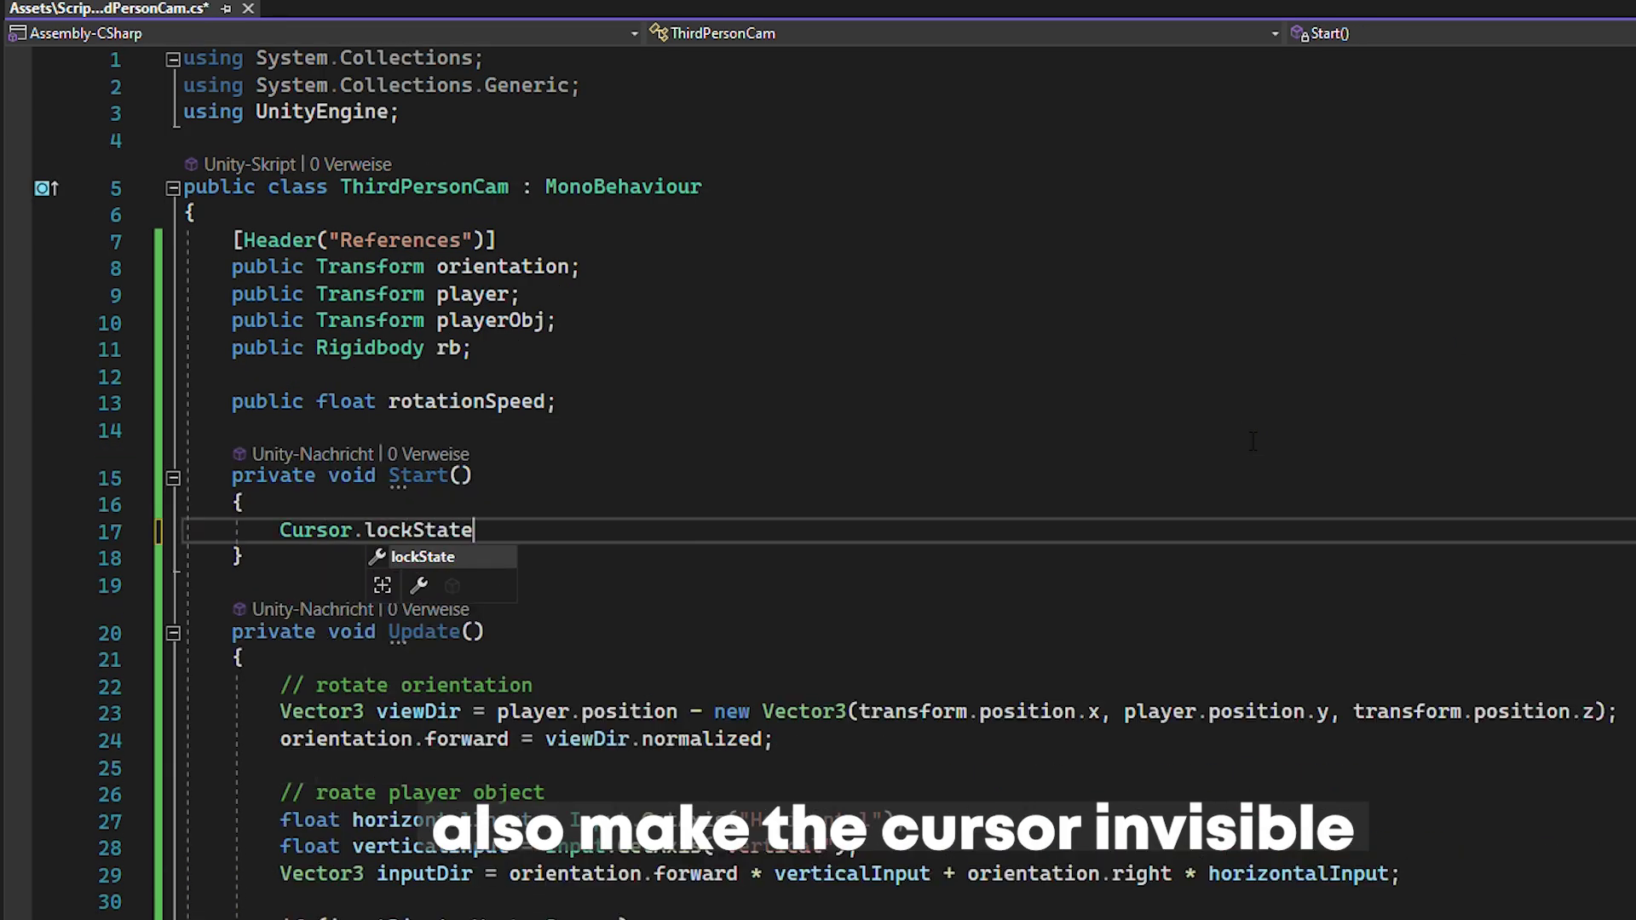
pyautogui.write('= CursorLockMode.Locked;')
pyautogui.press('Return')
pyautogui.write('Curso')
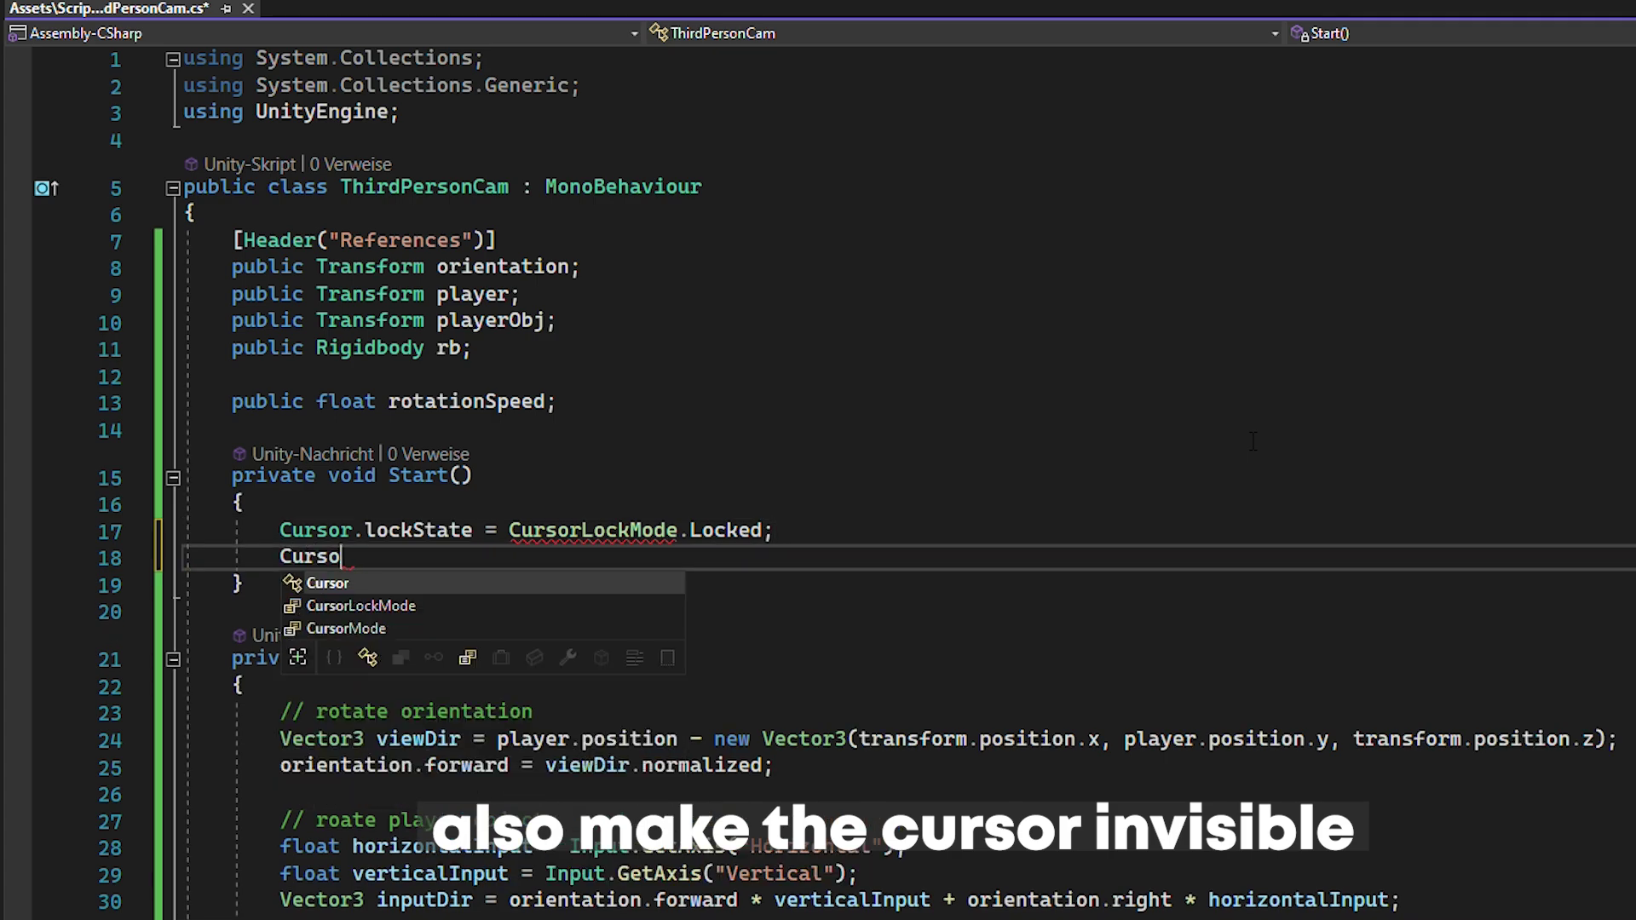
pyautogui.write('e;')
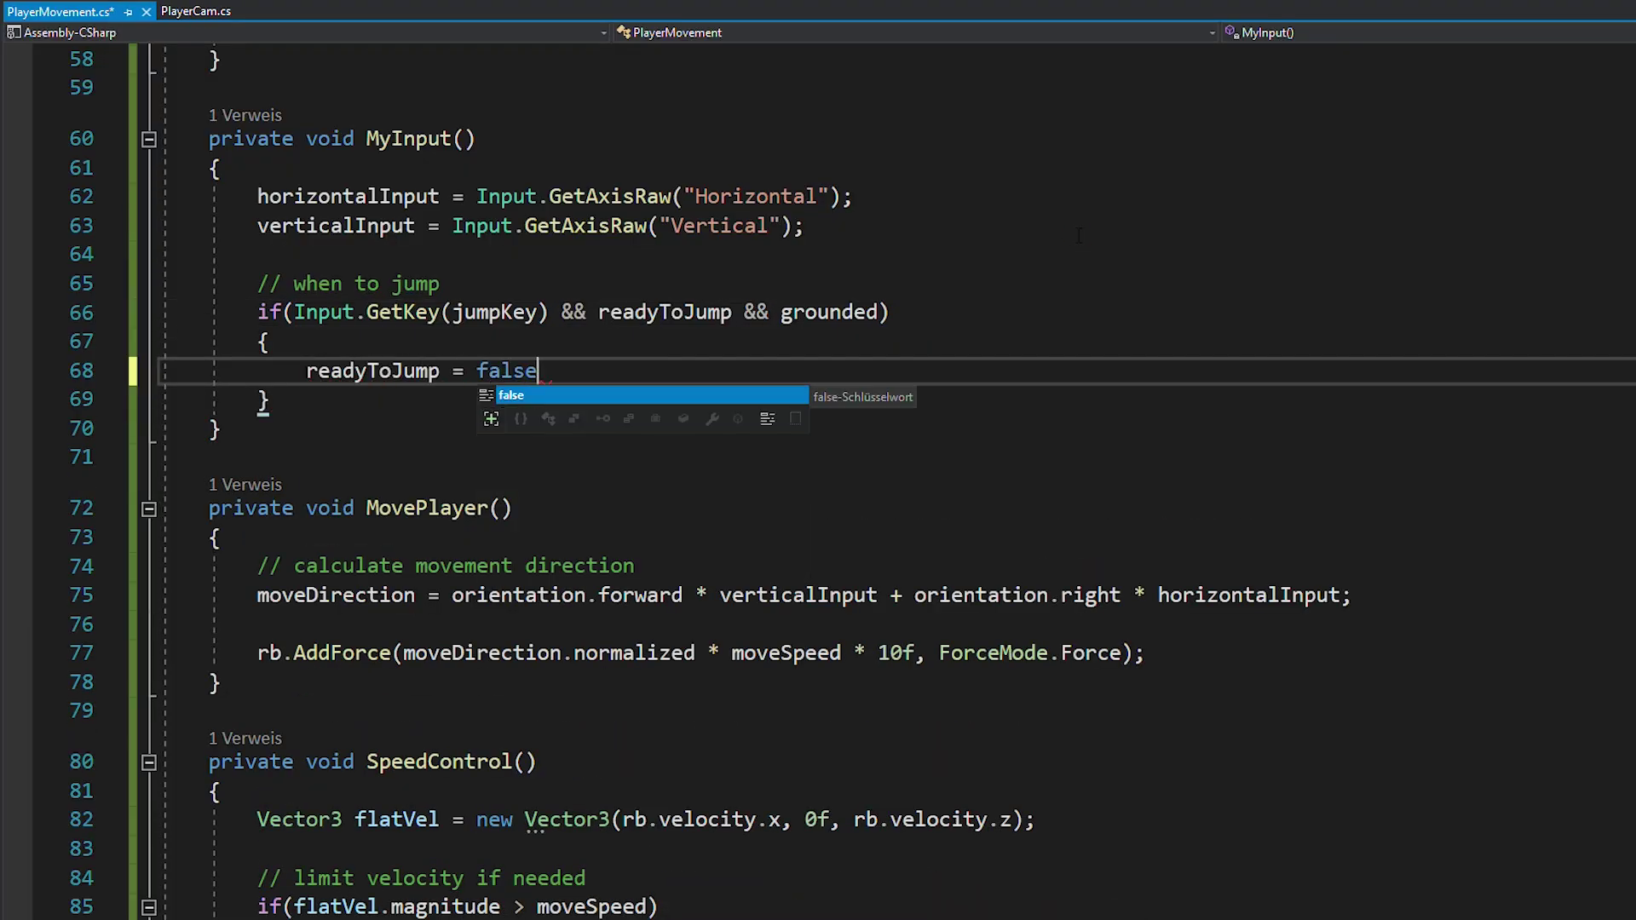
# Add a Jump() call and a ResetJump call using jumpCooldown, then expand Player Movement Advanced settings.
pyautogui.write(';')
pyautogui.press('Return')
pyautogui.press('Return')
pyautogui.write('Jump')
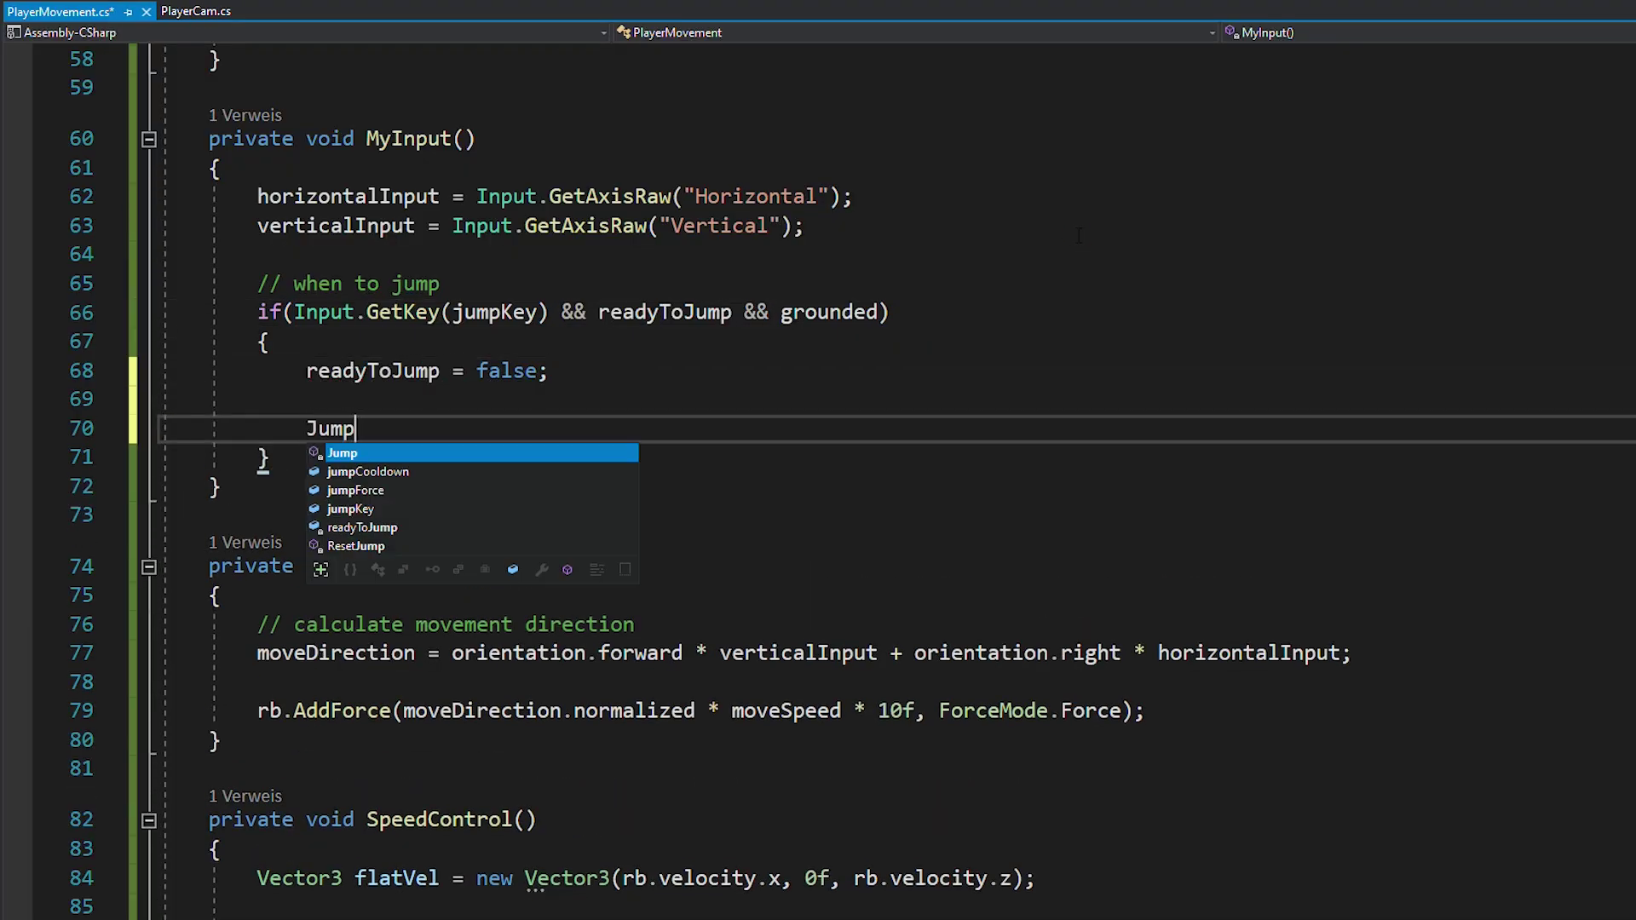
pyautogui.write('();')
pyautogui.press('Return')
pyautogui.press('Return')
pyautogui.press('Tab')
pyautogui.write('), ')
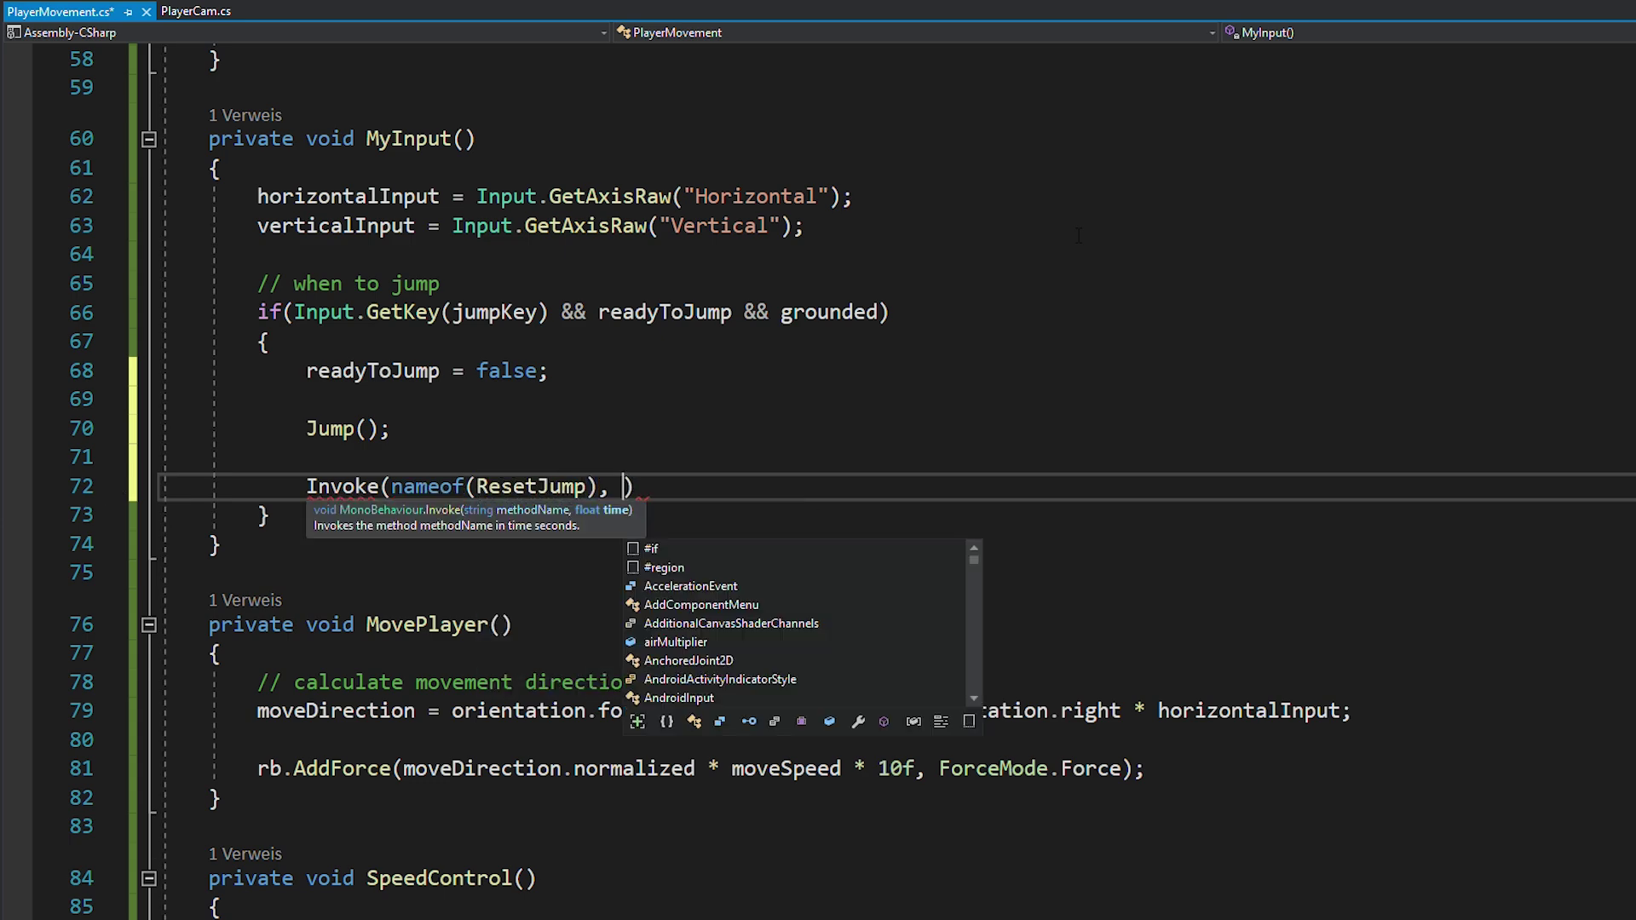
pyautogui.write('jumpCooldwo')
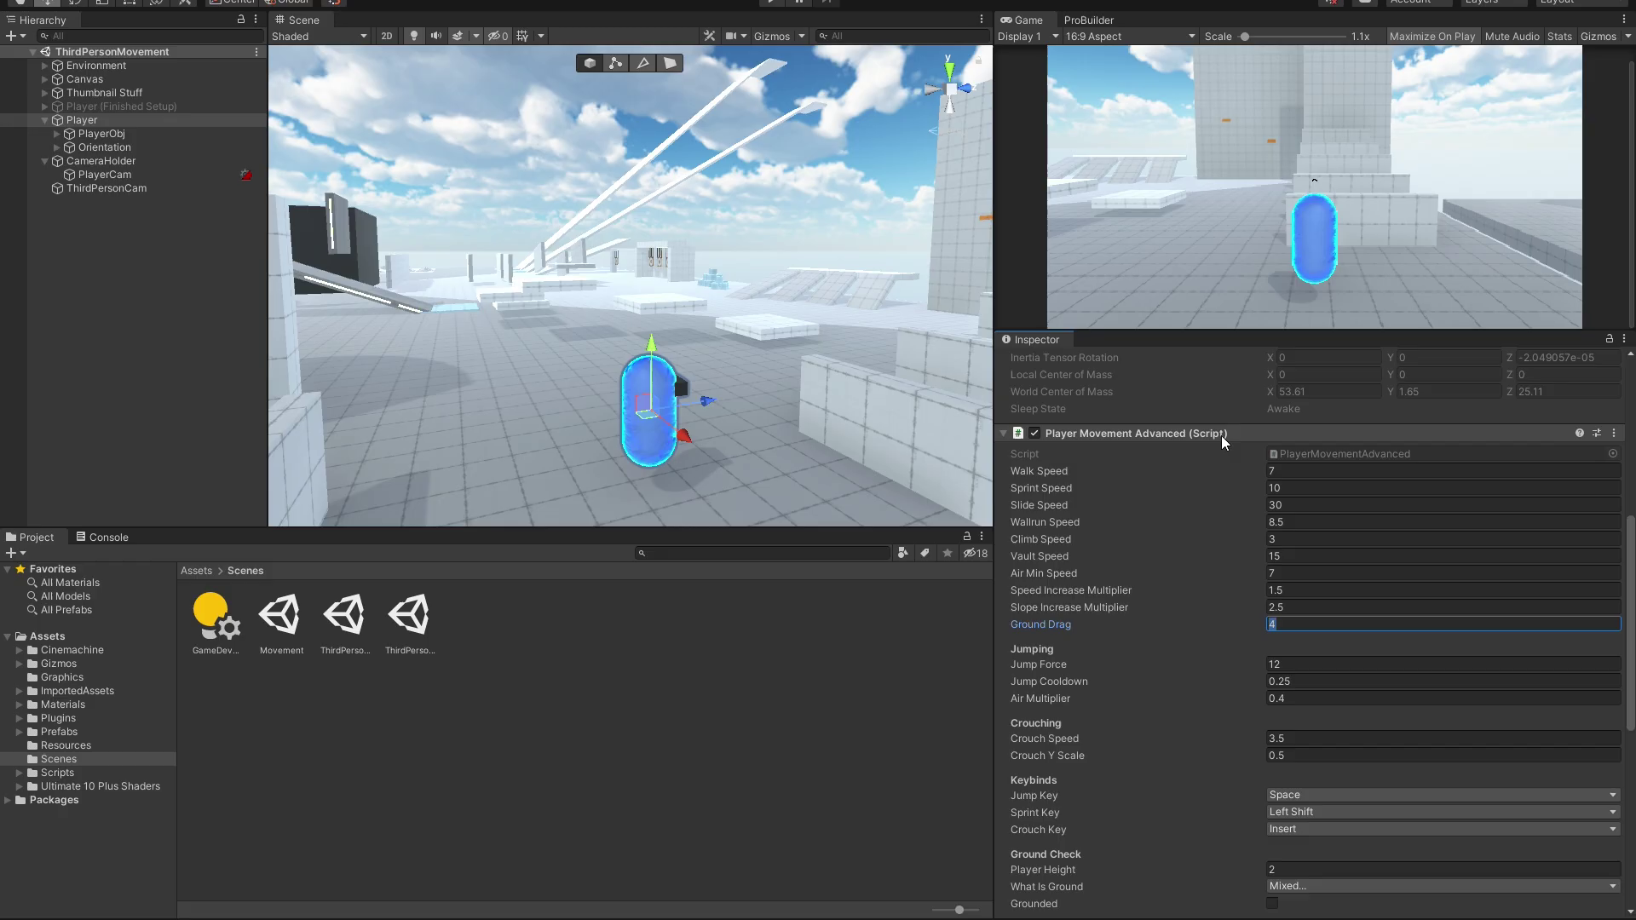
pyautogui.click(1090, 741)
# Walk the capsule over the ramp toward the platforms and walls, jumping twice while the camera follows.
pyautogui.scroll(-5, 1203, 639)
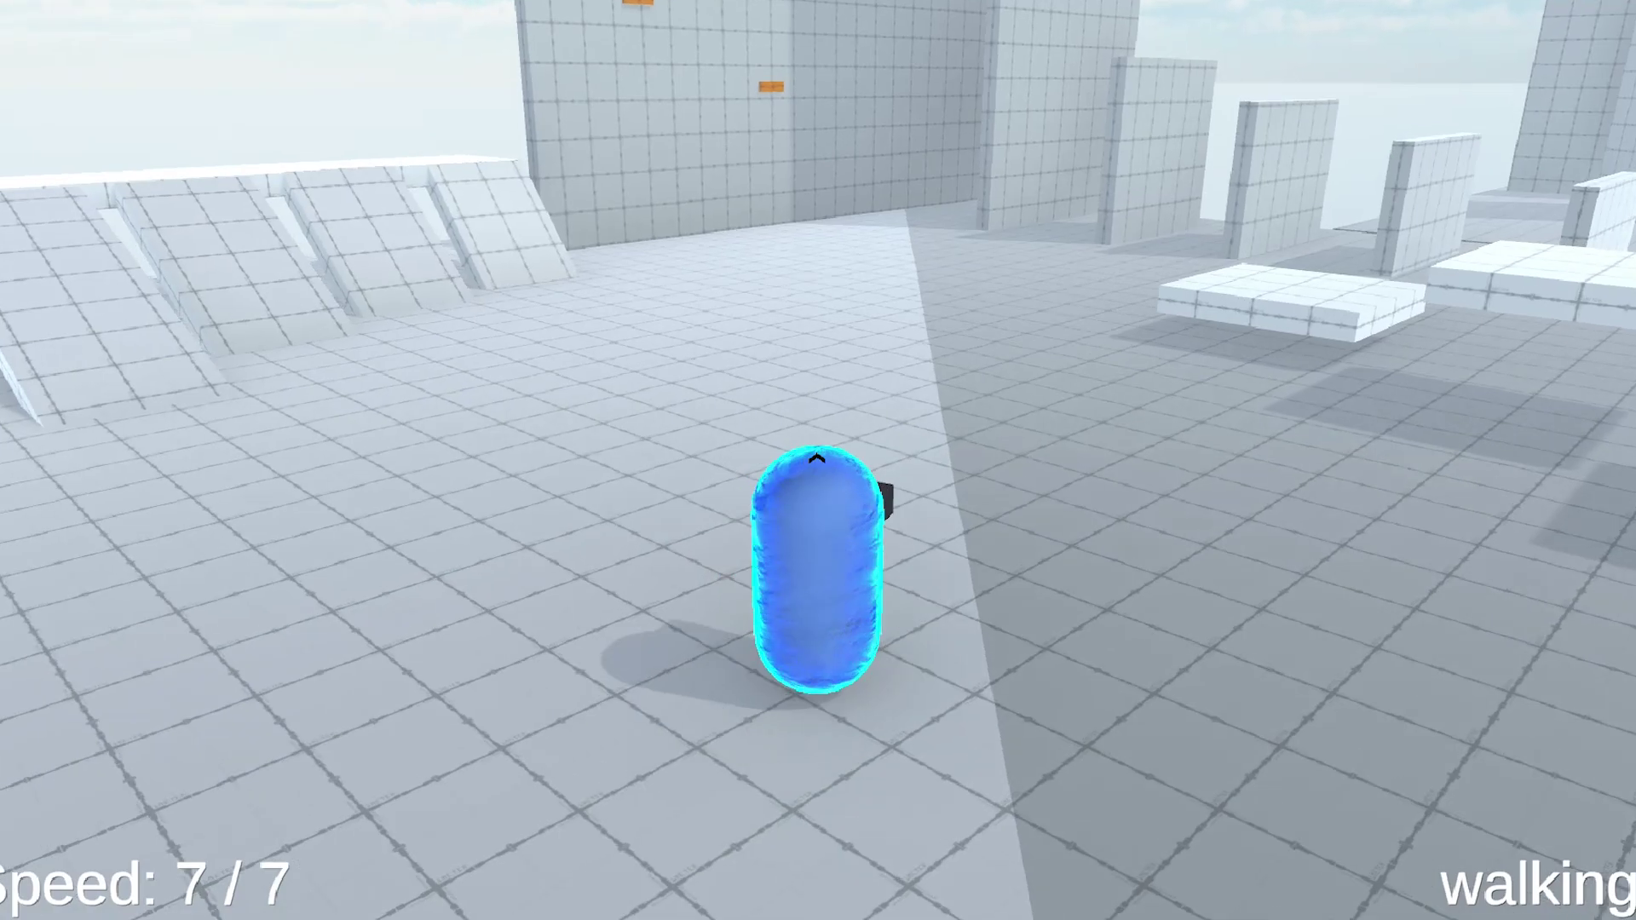
pyautogui.press('w')
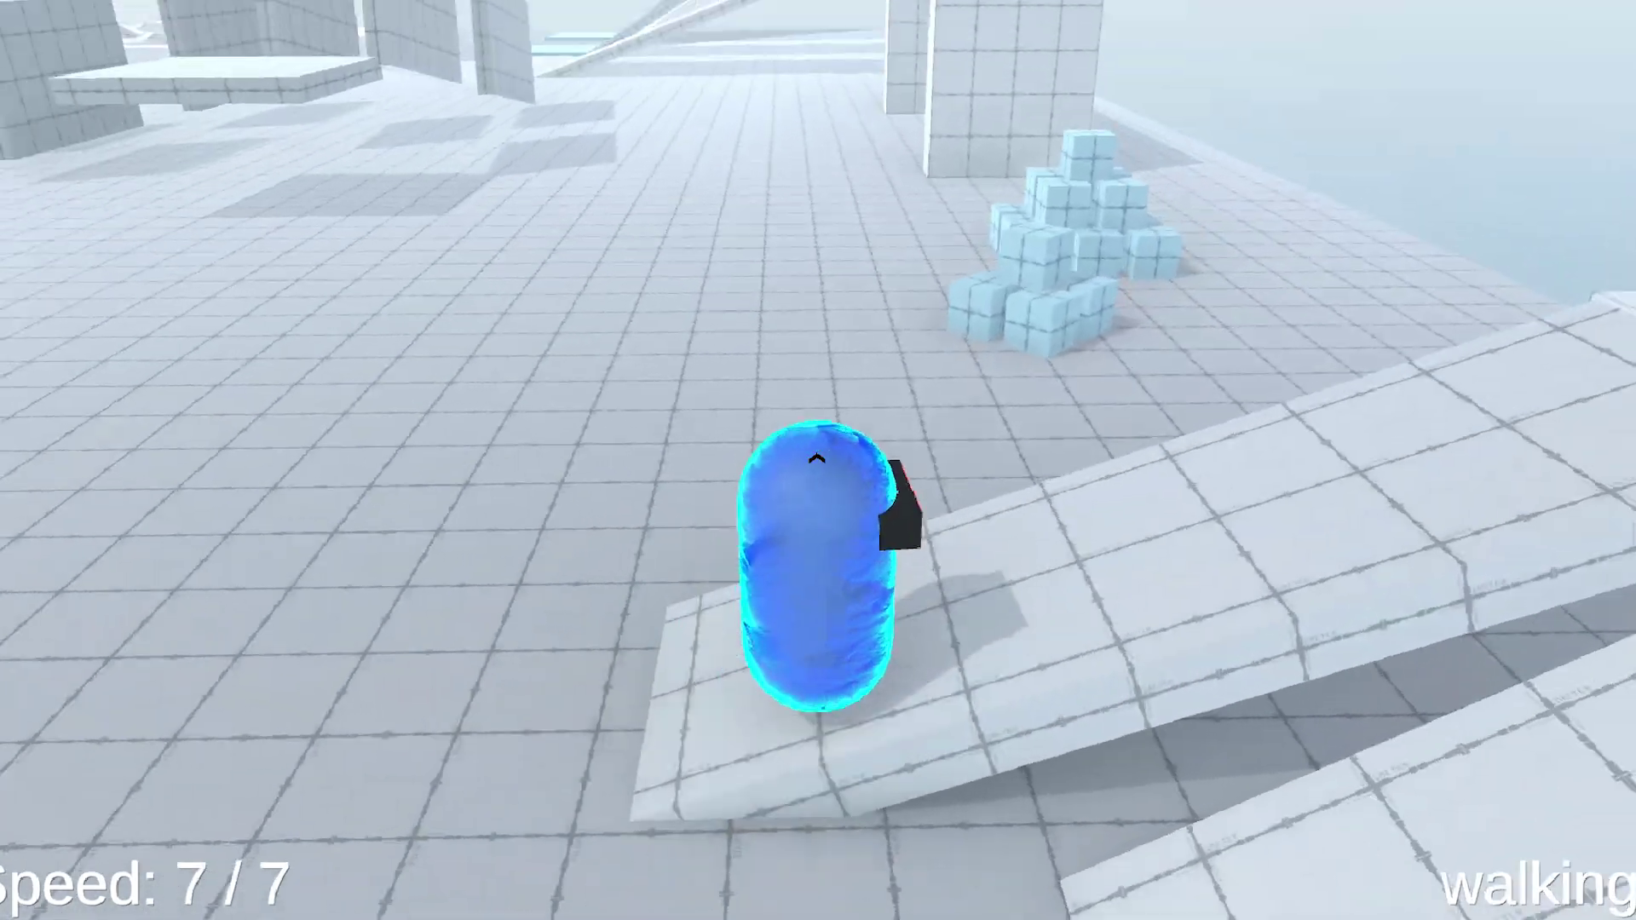
pyautogui.press('w')
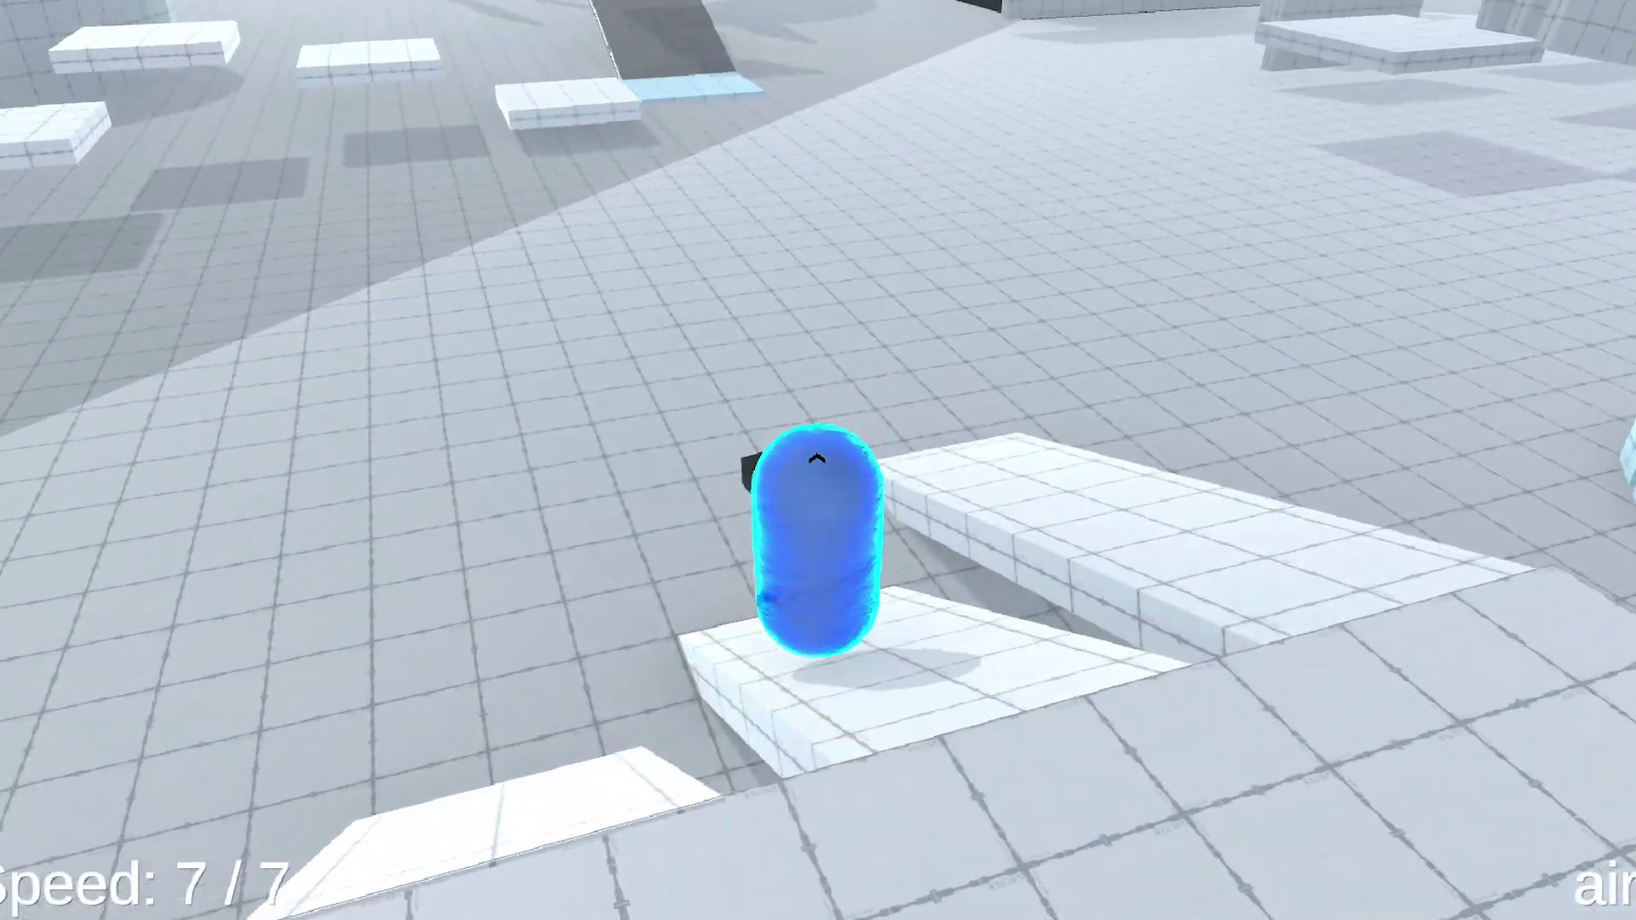
pyautogui.press('w')
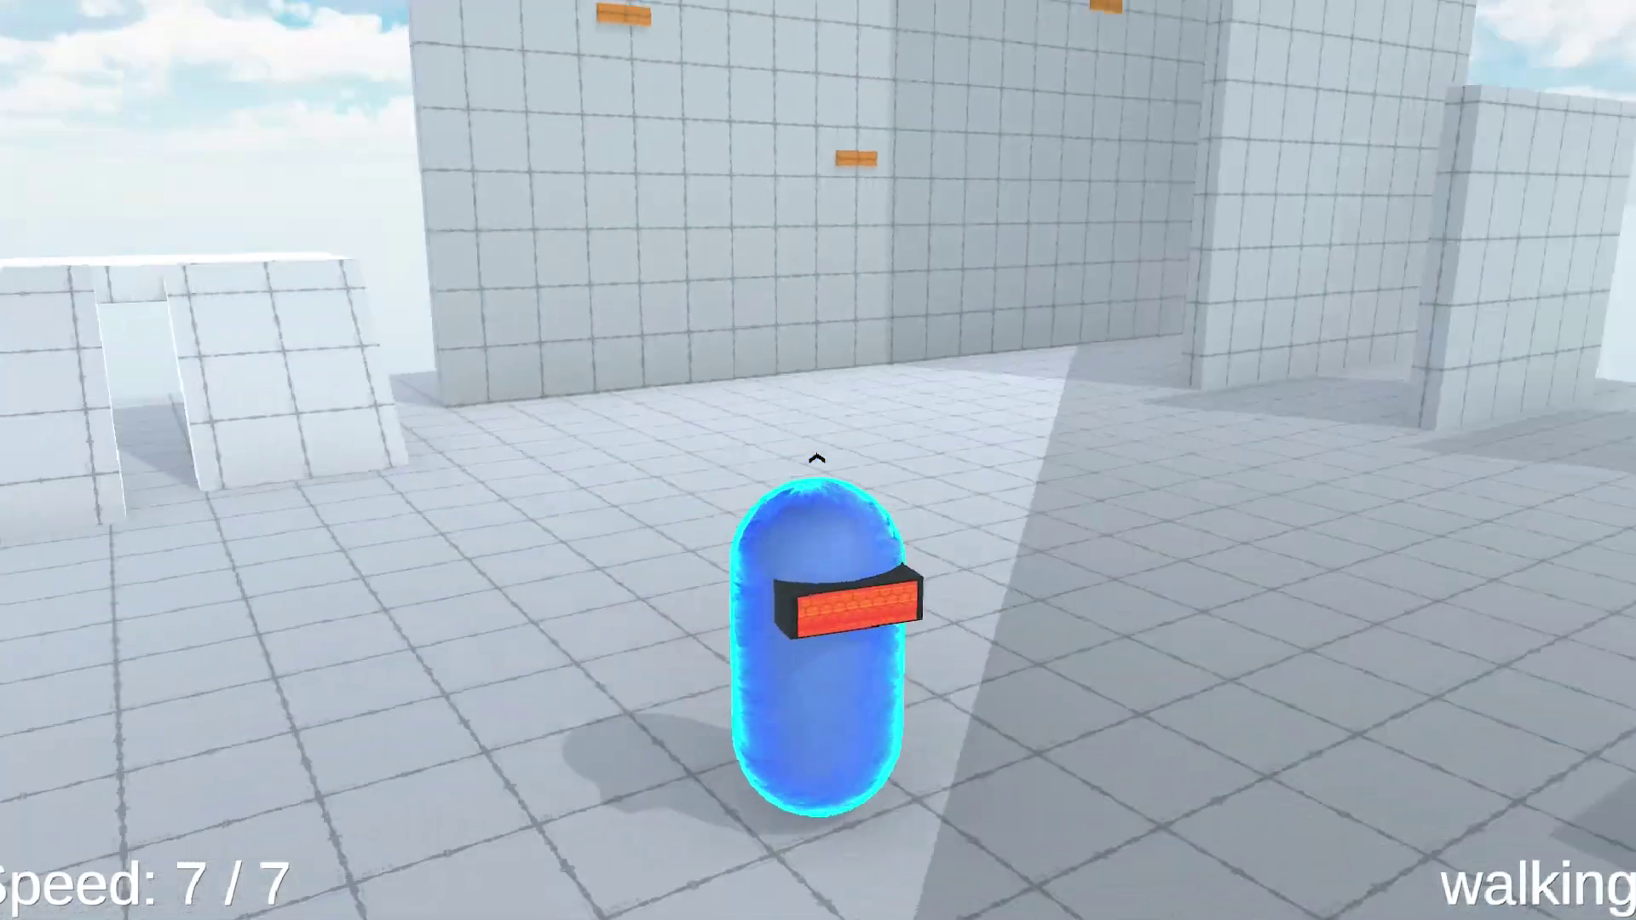
pyautogui.press('w')
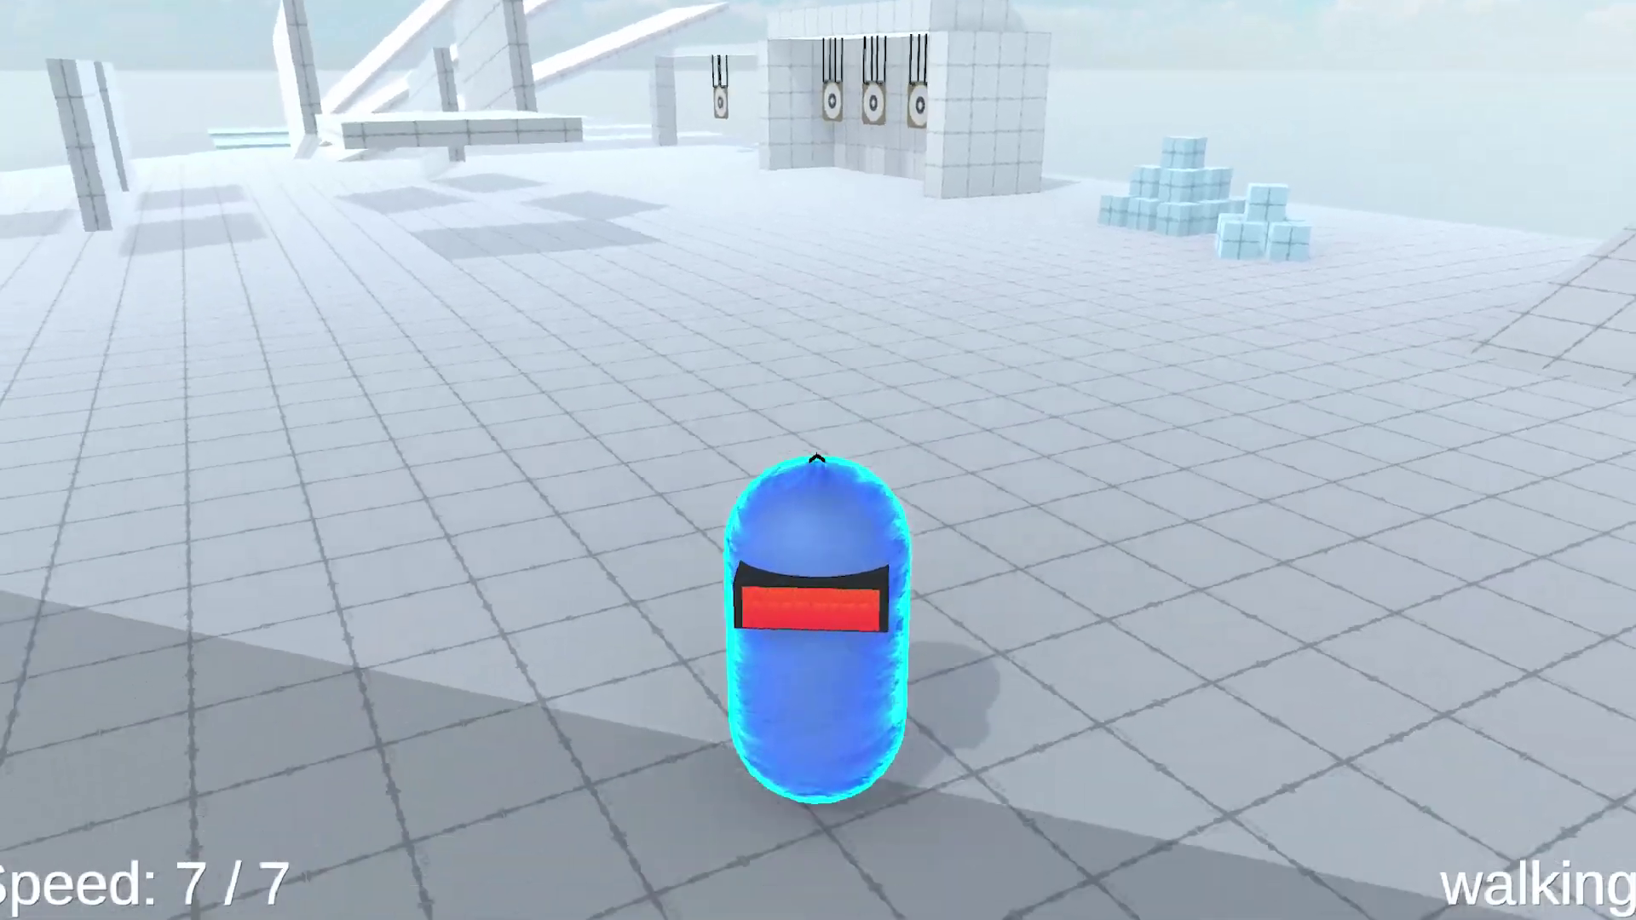
pyautogui.press('w')
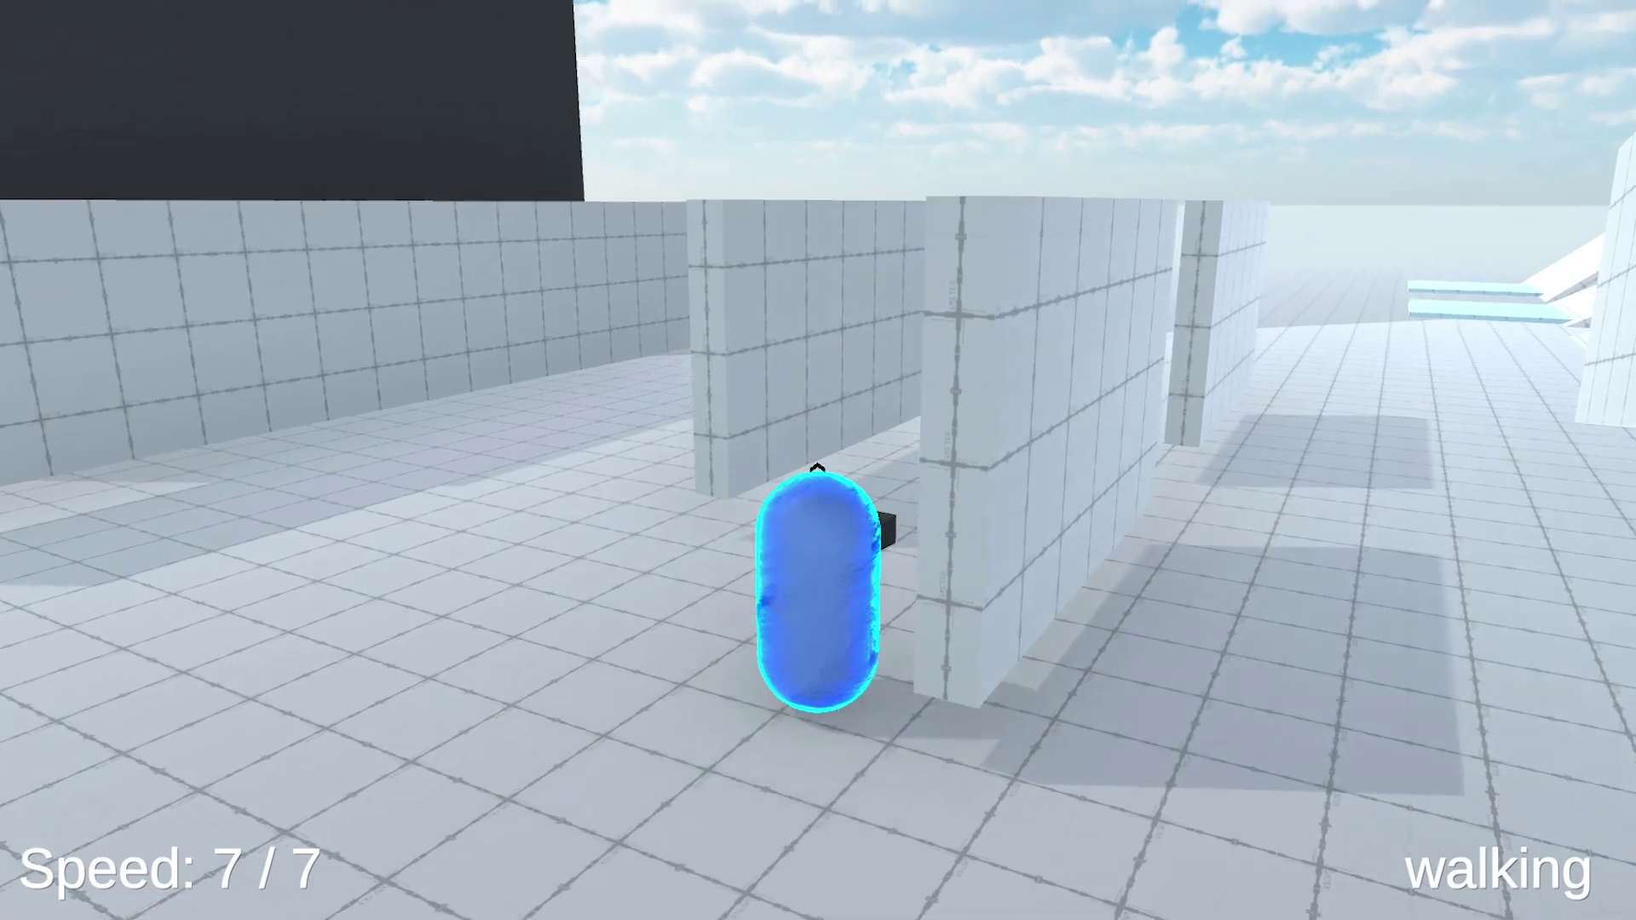
pyautogui.press('space')
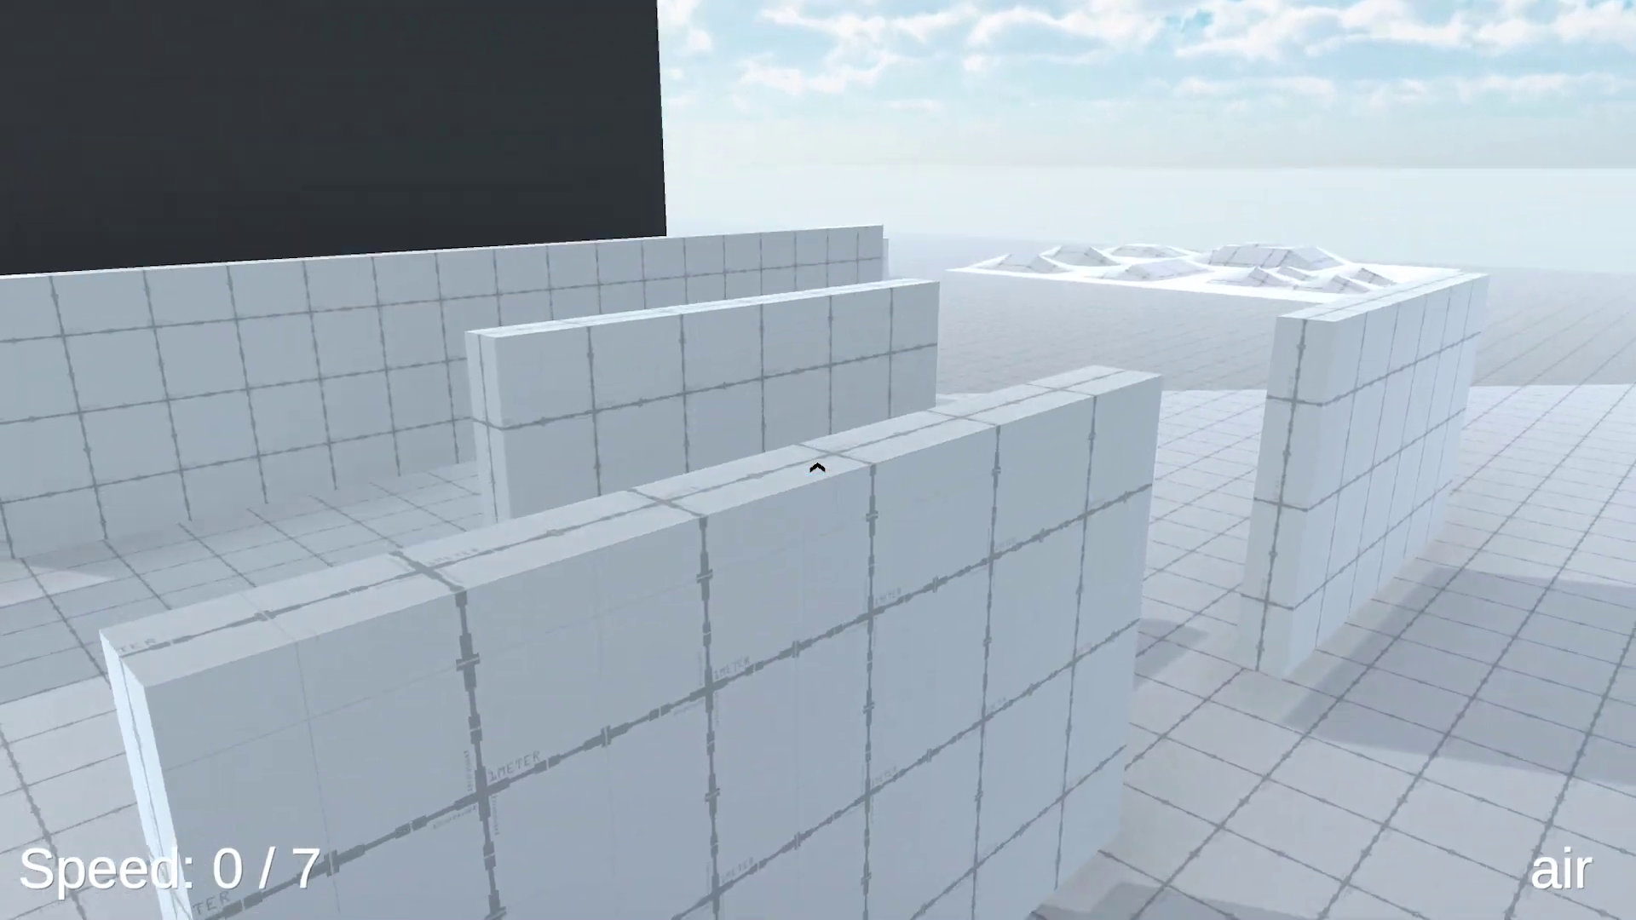
pyautogui.press('w')
pyautogui.press('space')
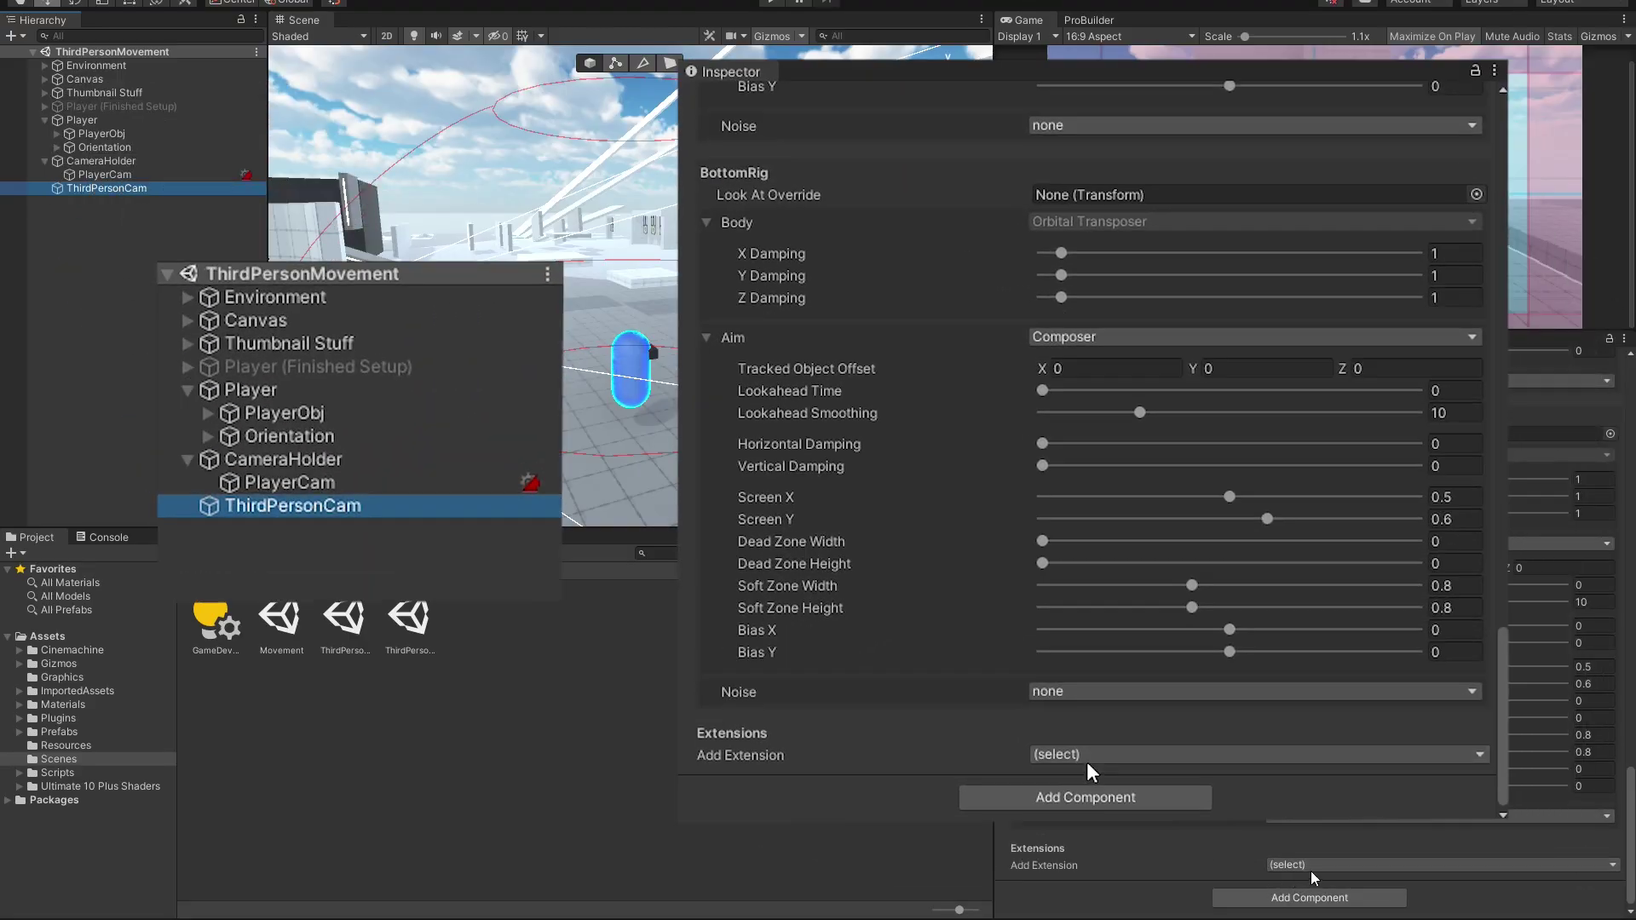
# Add a Cinemachine Collider extension colliding against whatIsGround and one more level layer.
pyautogui.click(1086, 762)
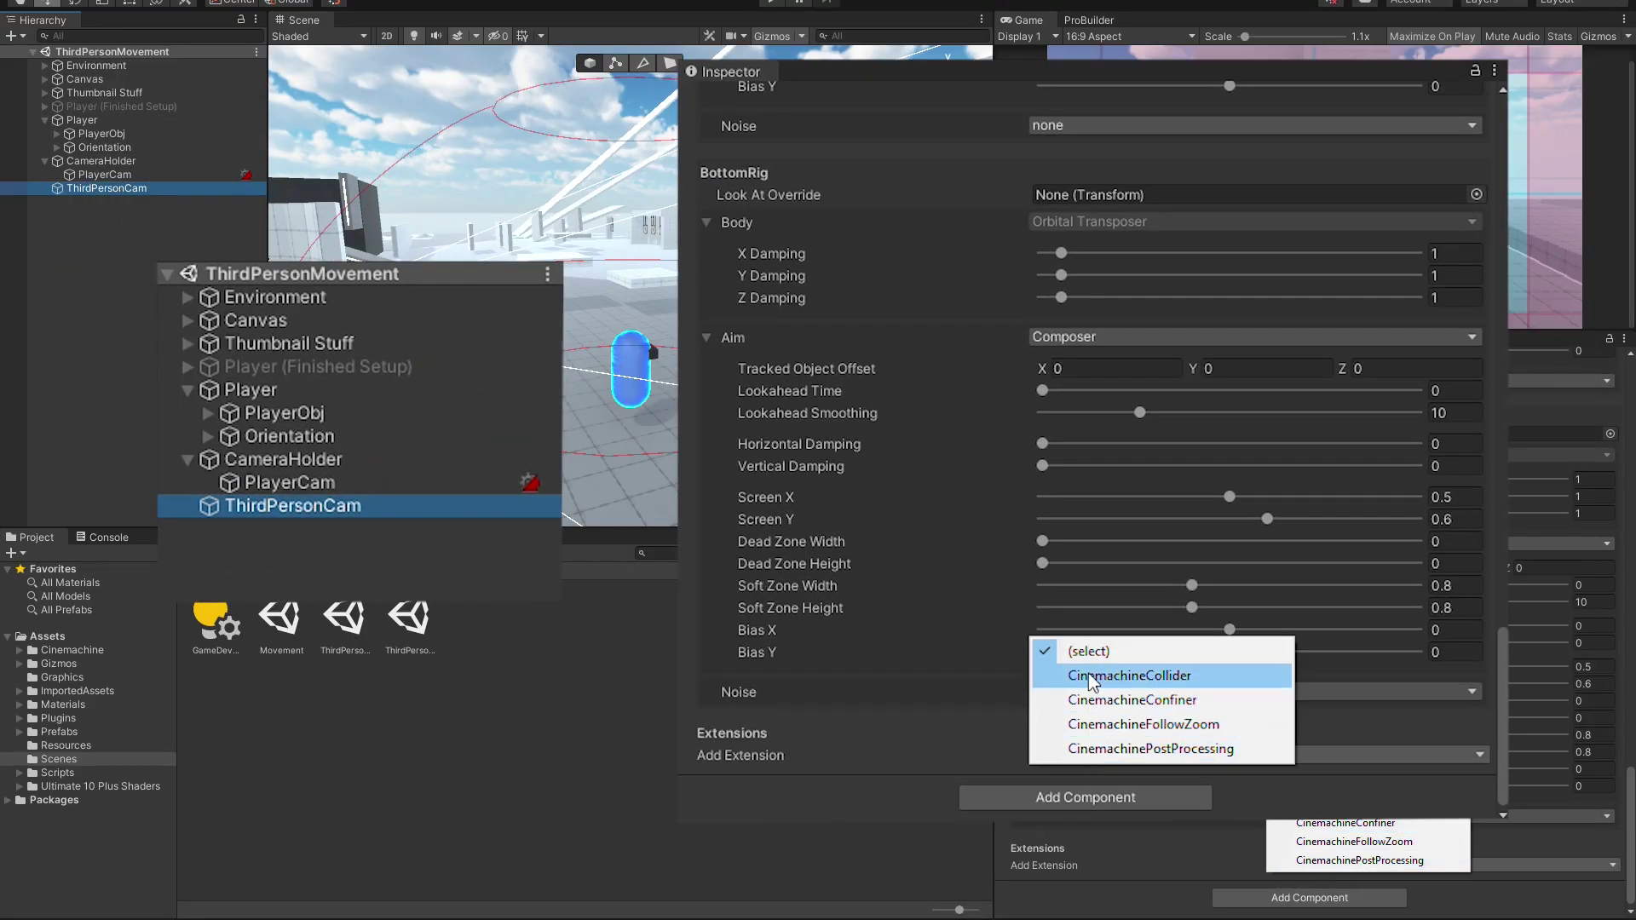
pyautogui.click(1186, 677)
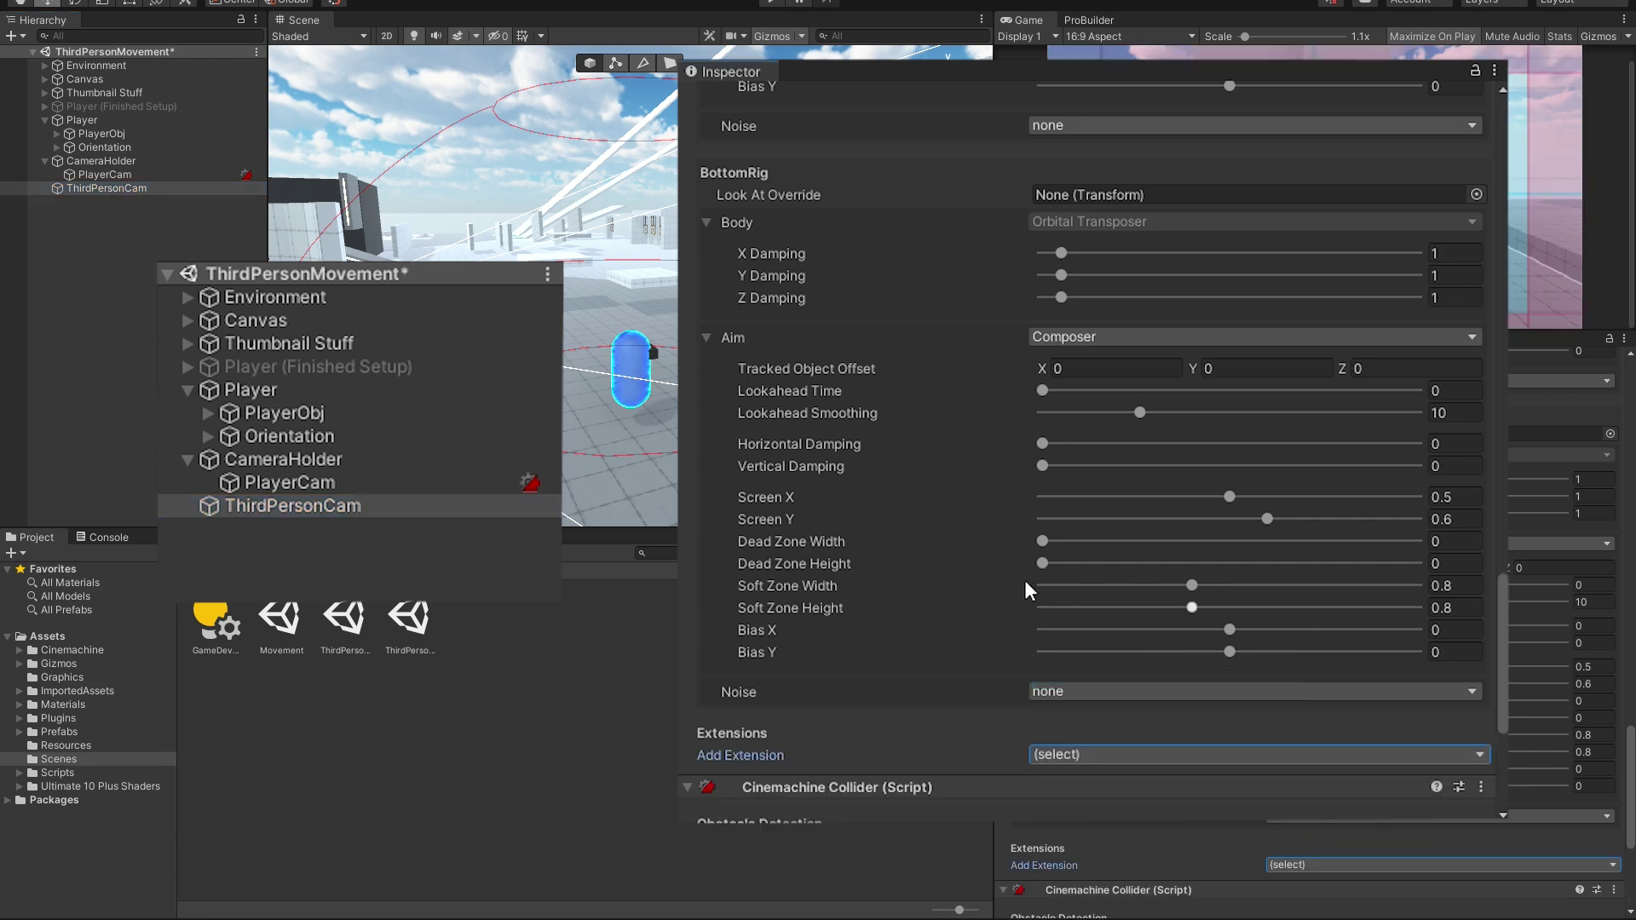
pyautogui.scroll(-4, 974, 545)
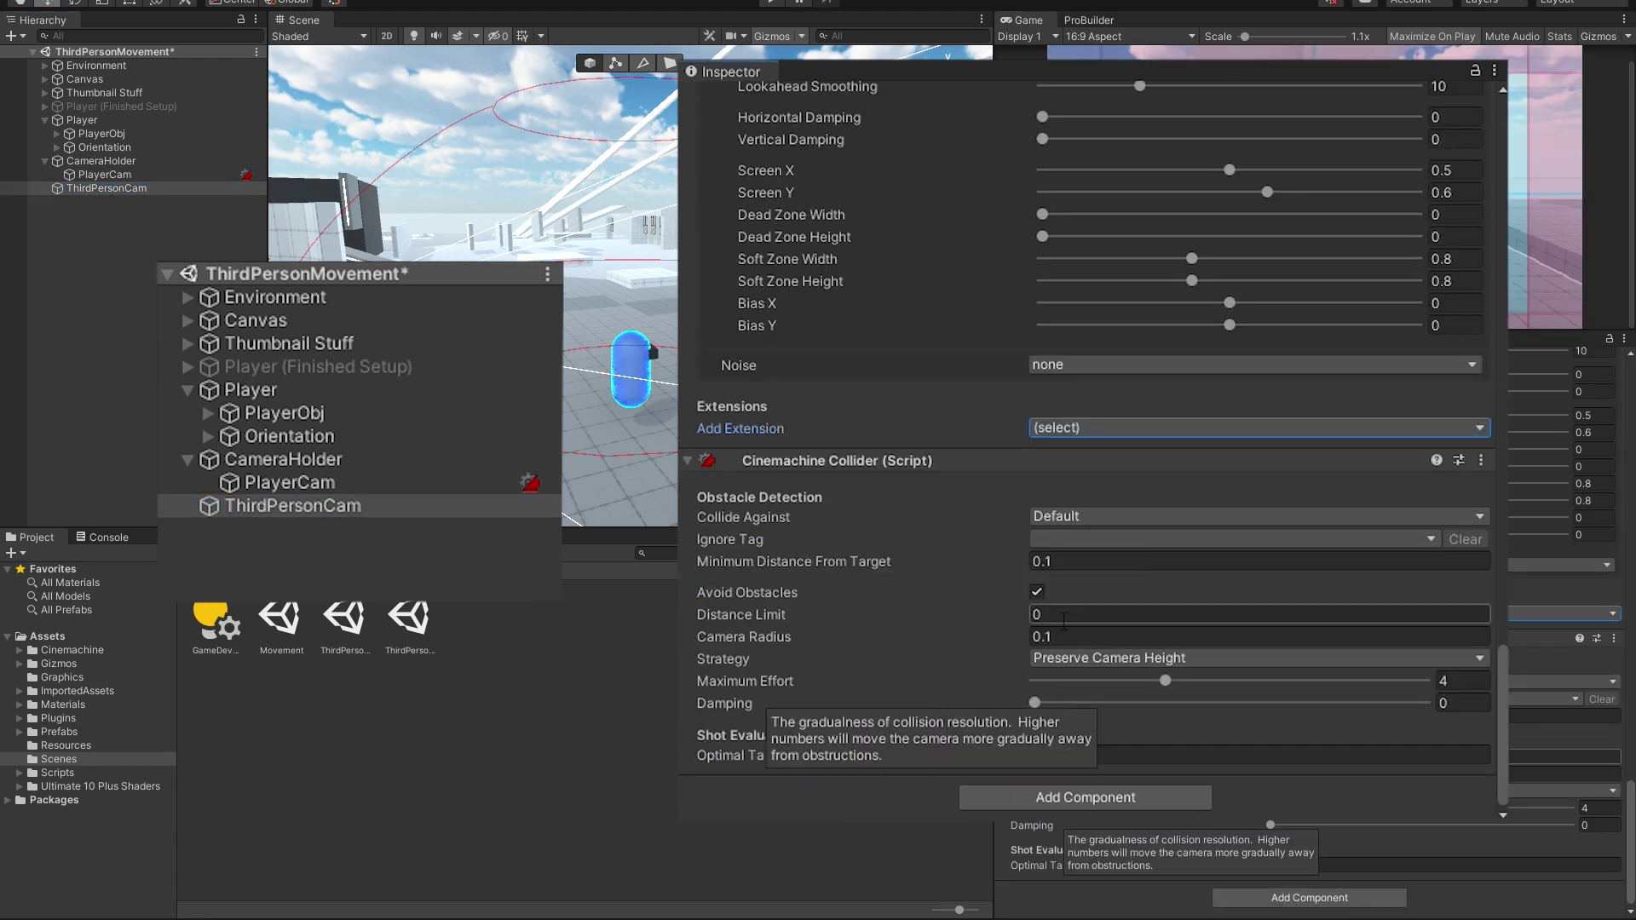
pyautogui.click(1075, 518)
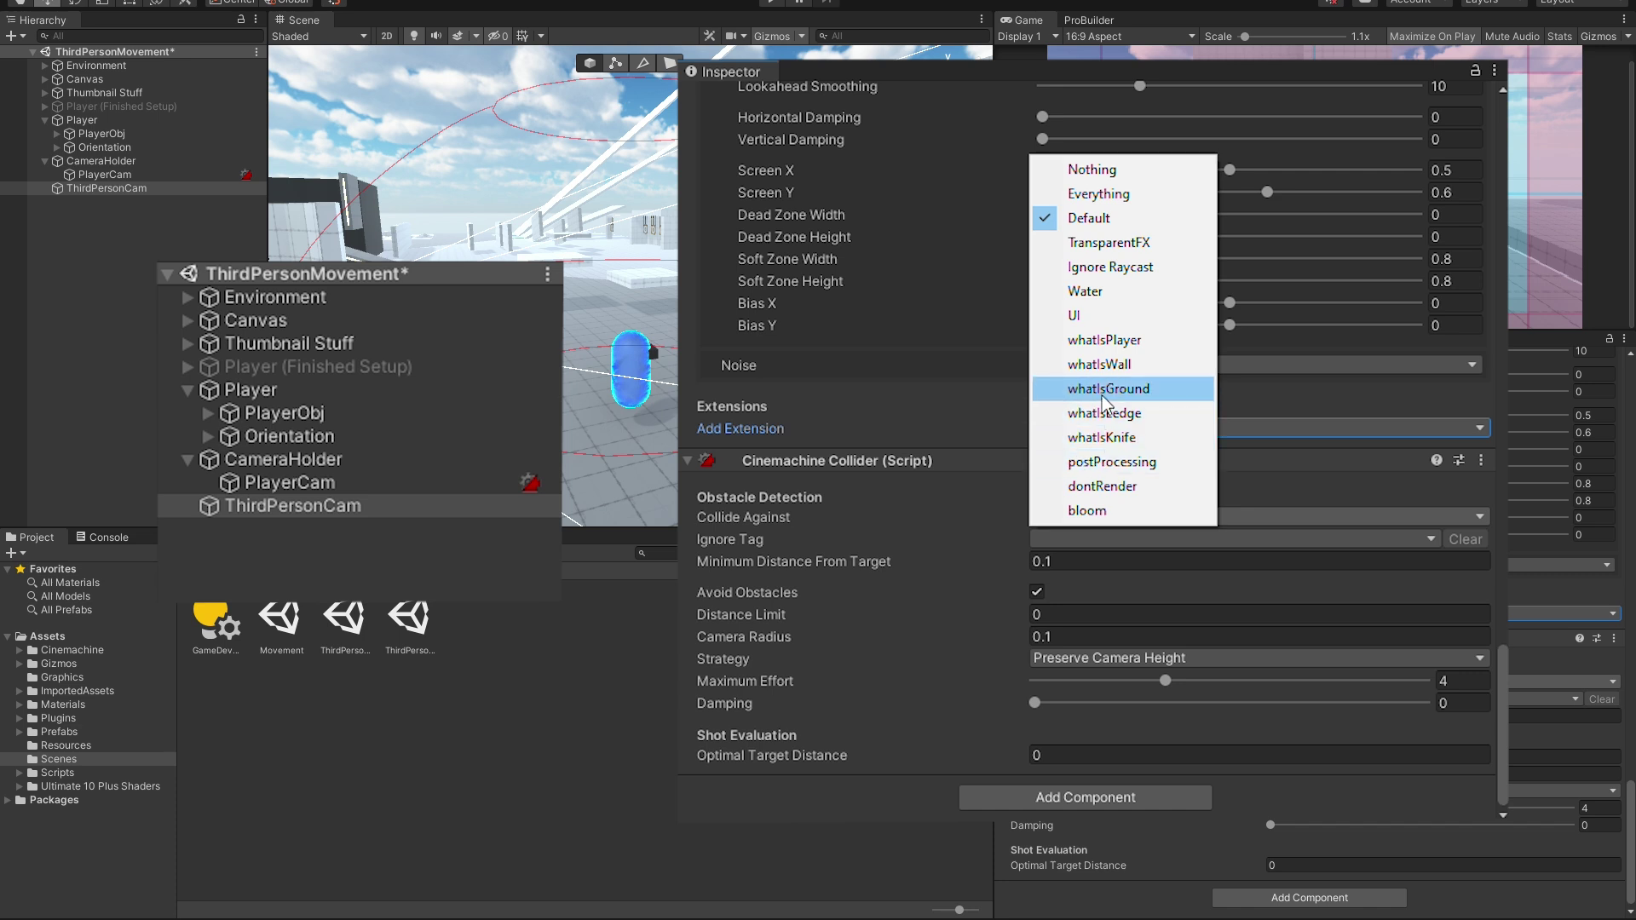
pyautogui.click(1105, 390)
pyautogui.click(1097, 516)
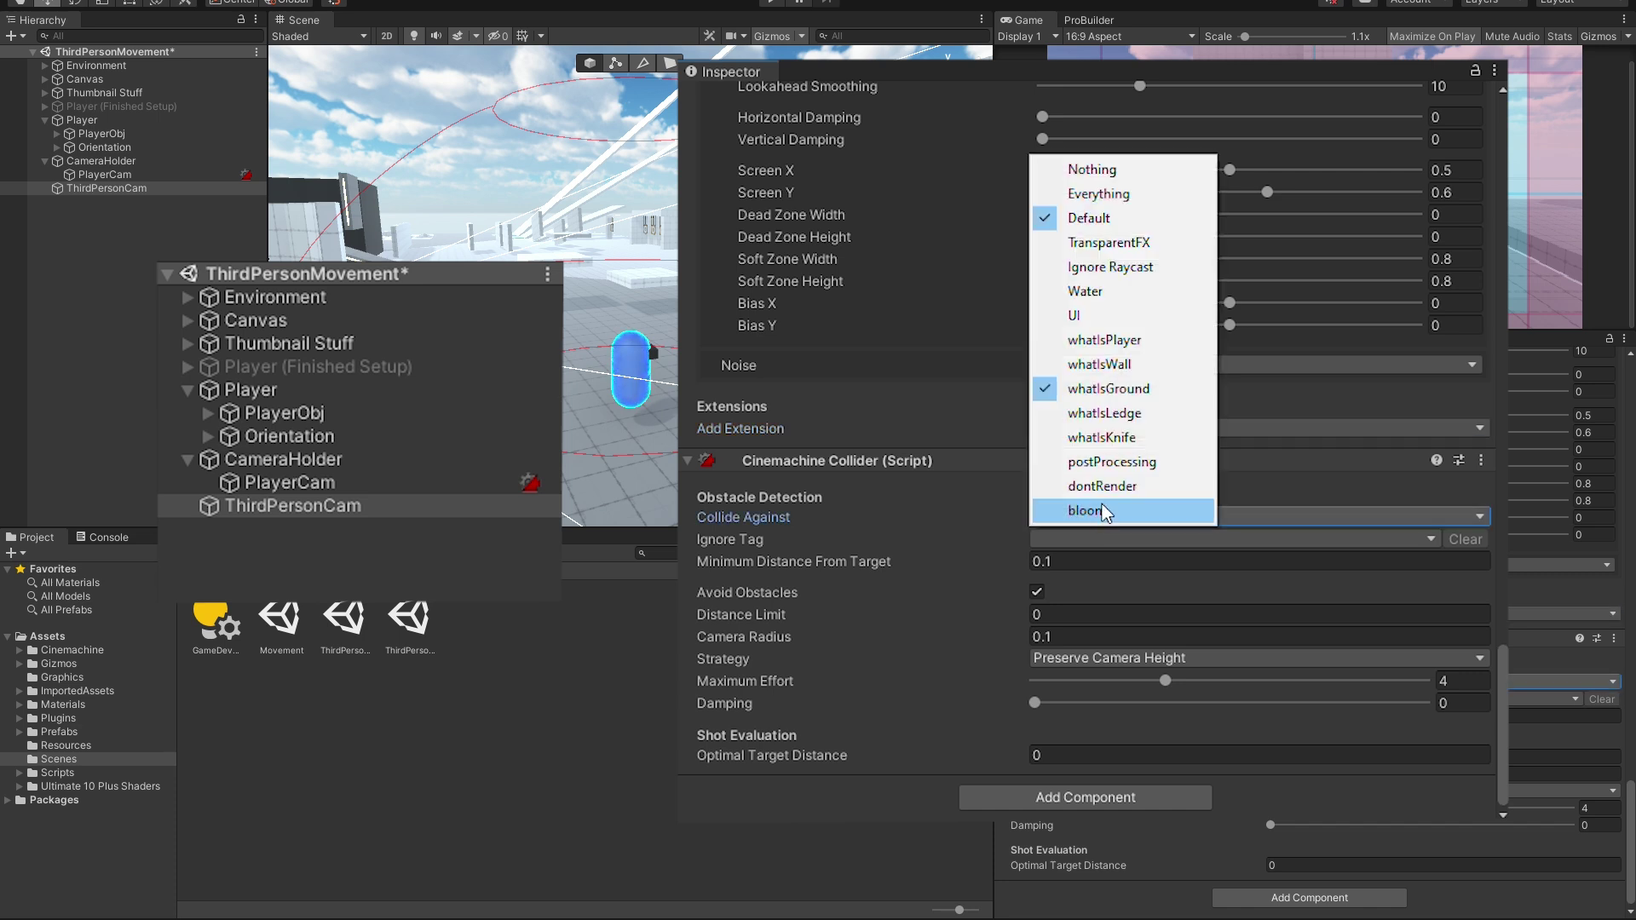
pyautogui.click(1108, 364)
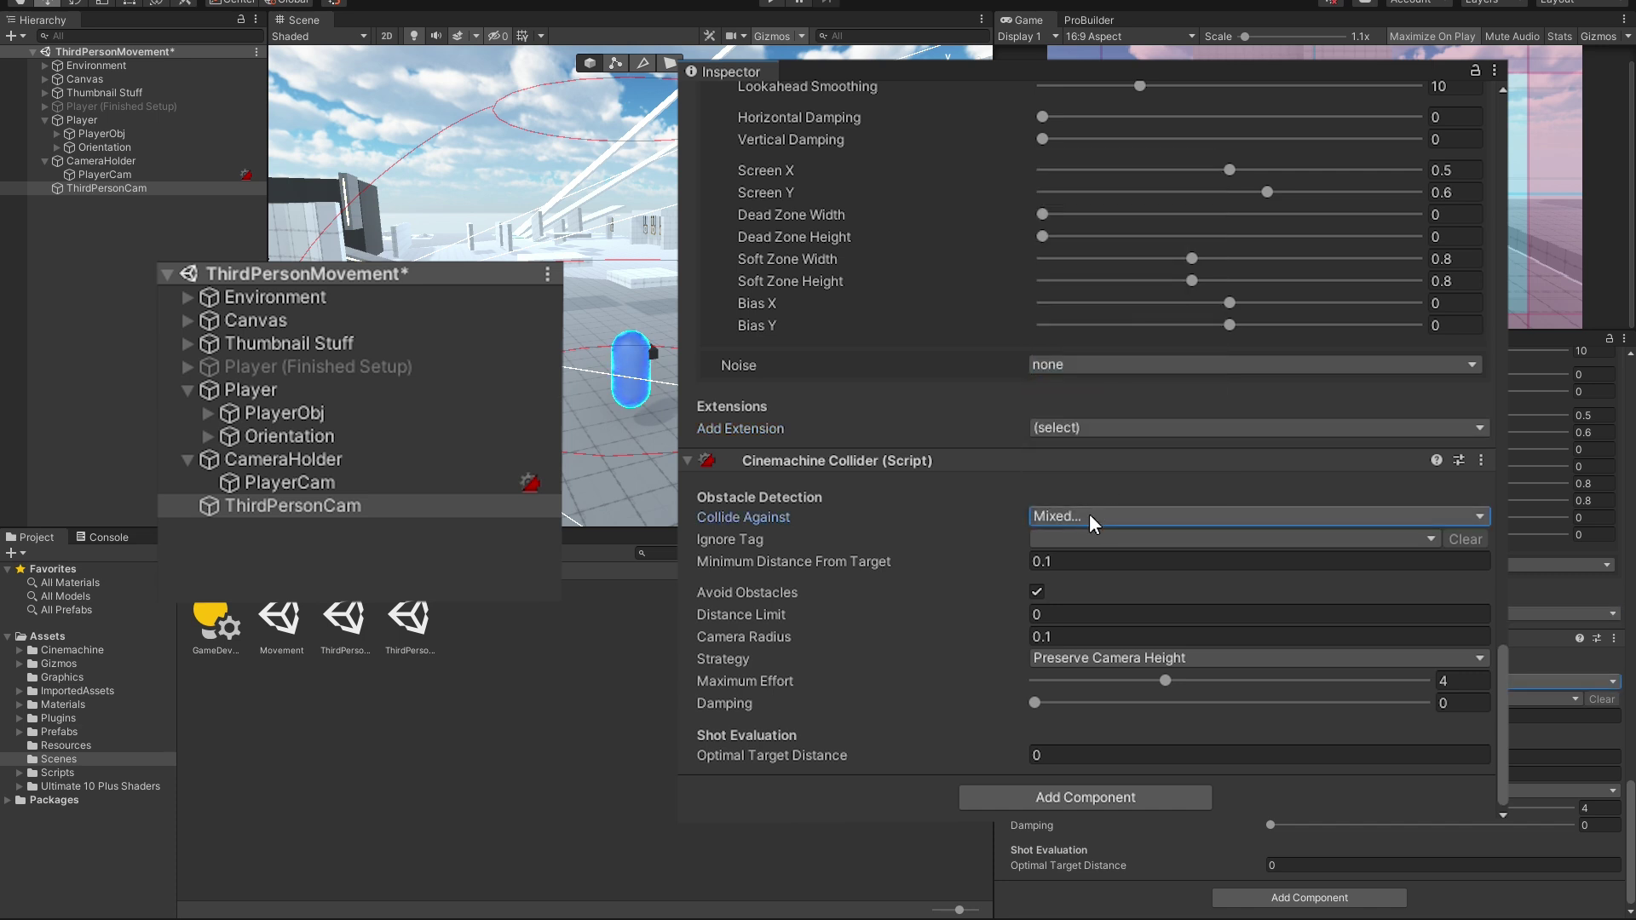
# Ignore the Player tag, tag PlayerObj as Player, and set strategy to Pull Camera Forward.
pyautogui.click(1072, 544)
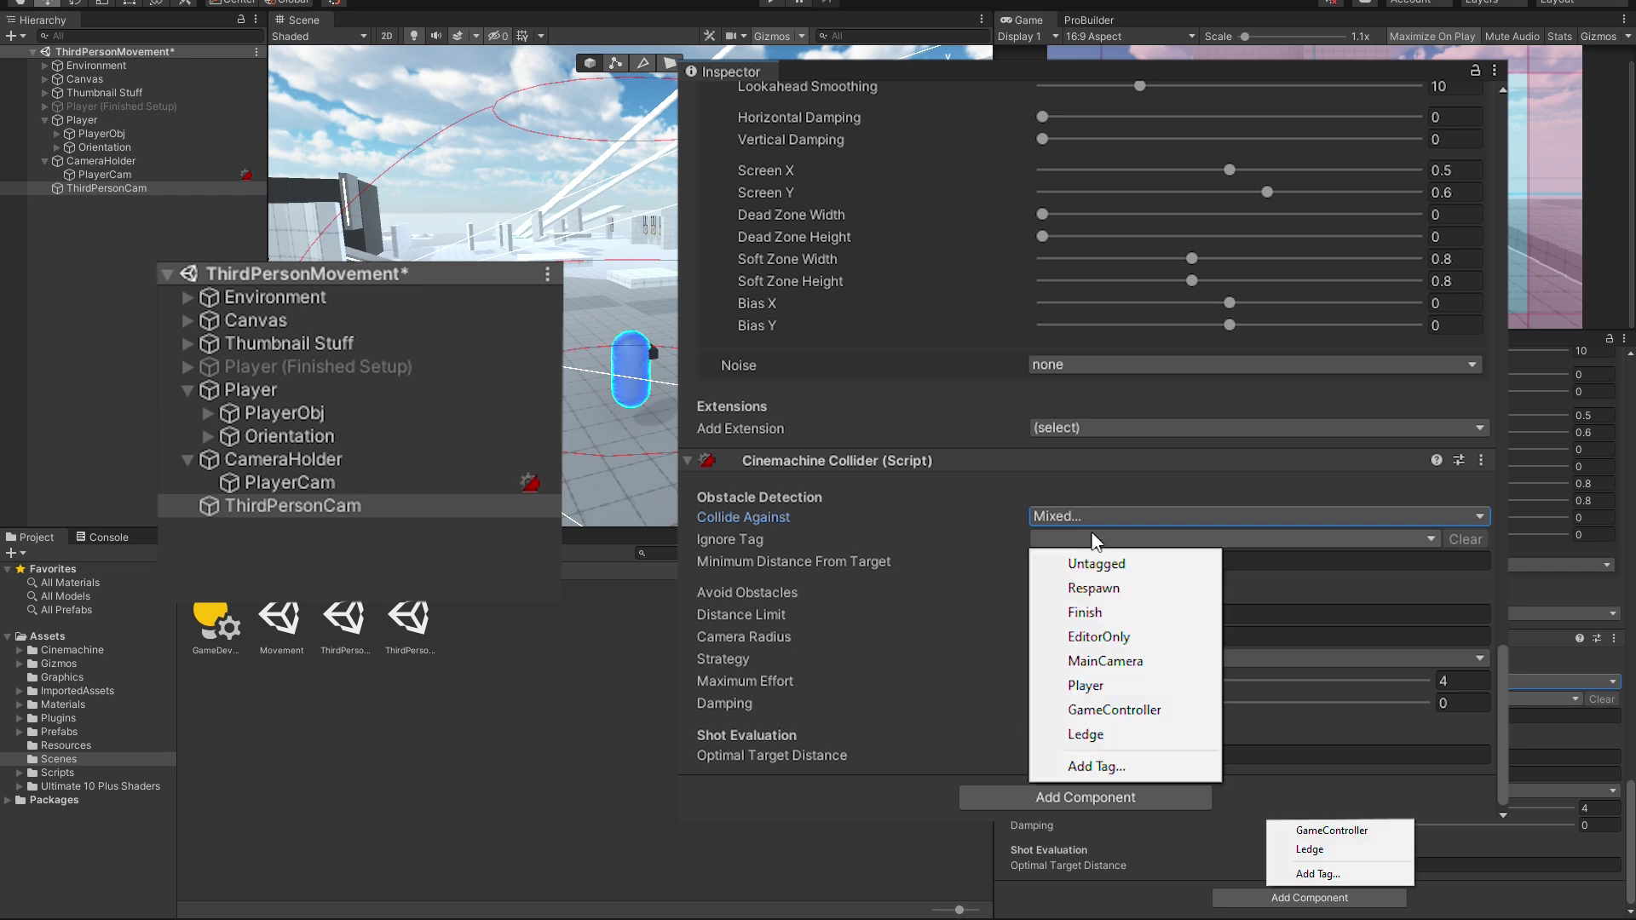
pyautogui.click(1092, 688)
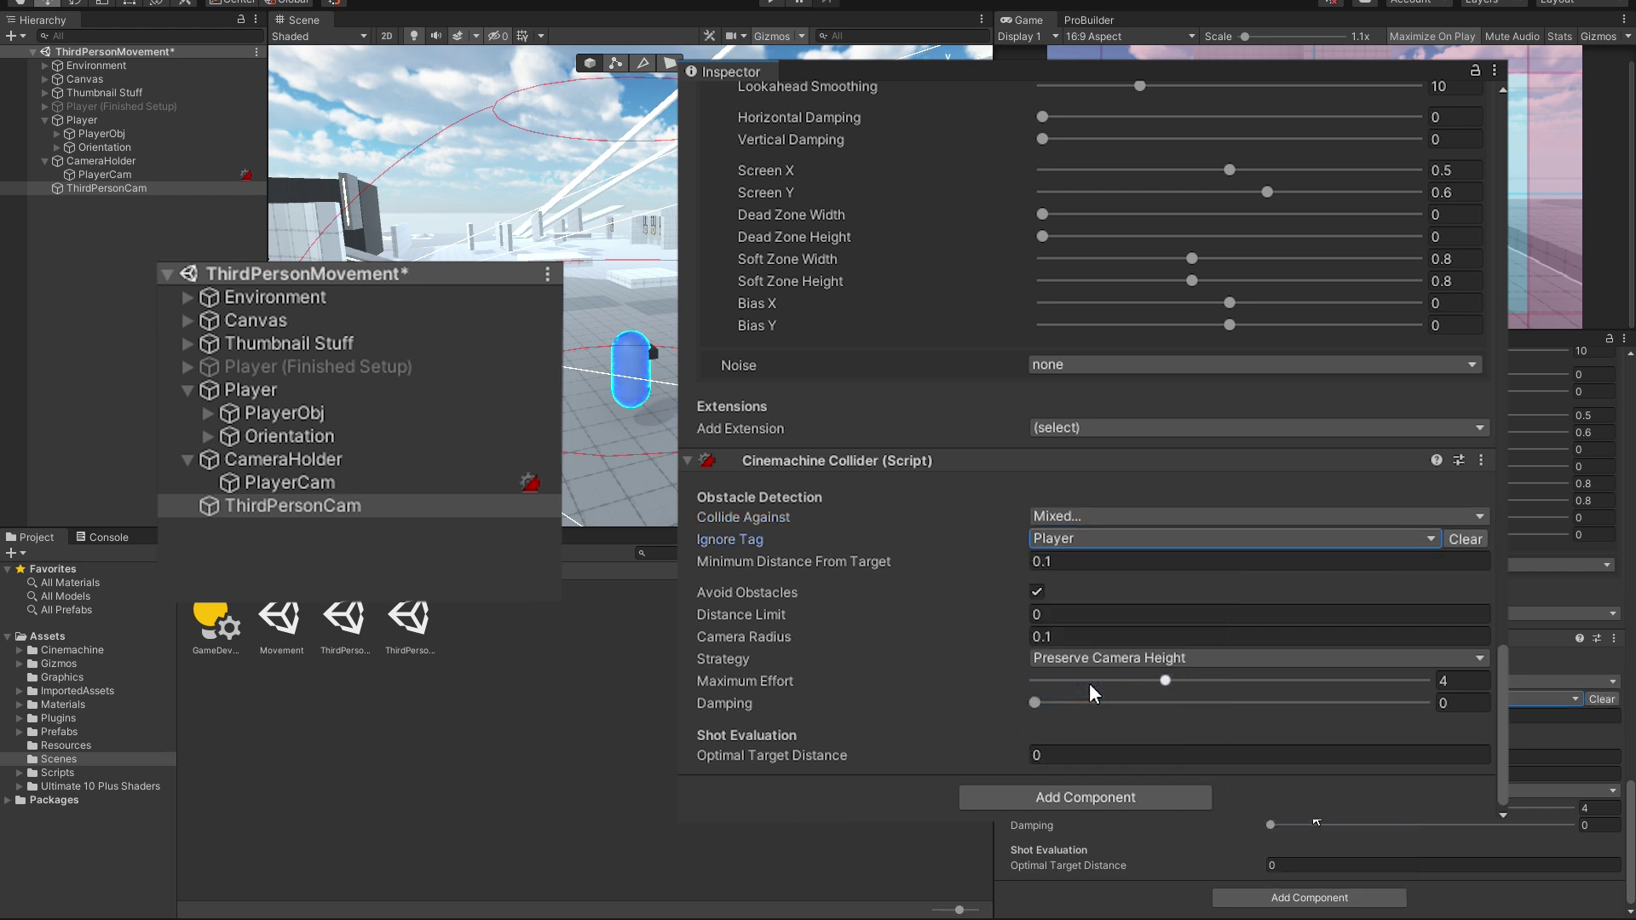
pyautogui.click(125, 135)
pyautogui.click(810, 126)
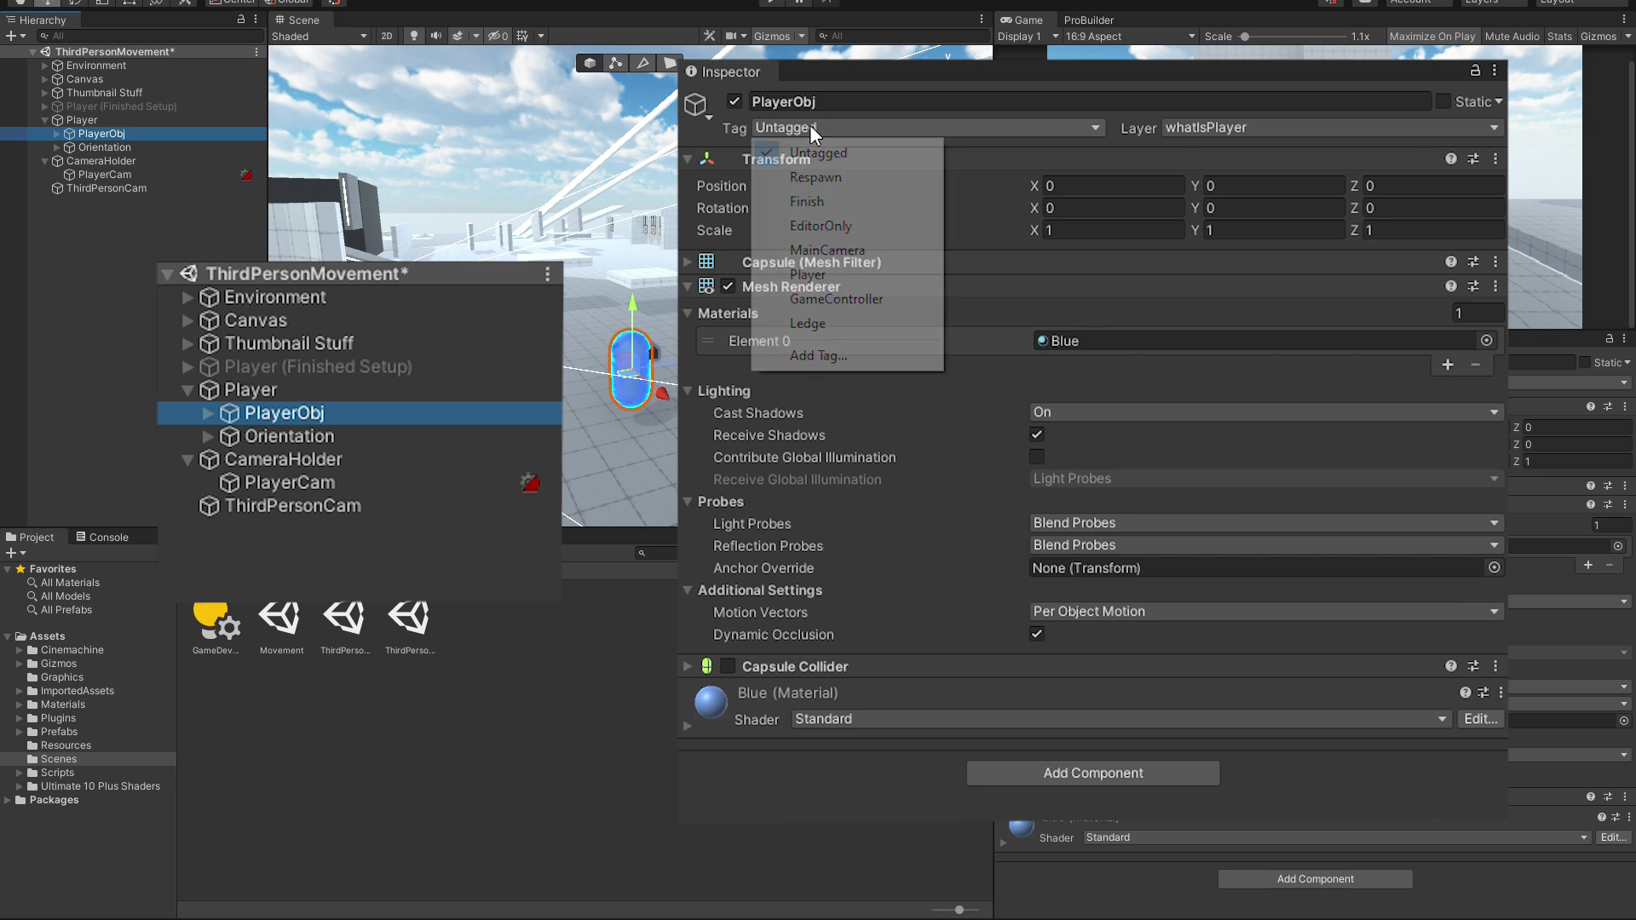
pyautogui.click(819, 274)
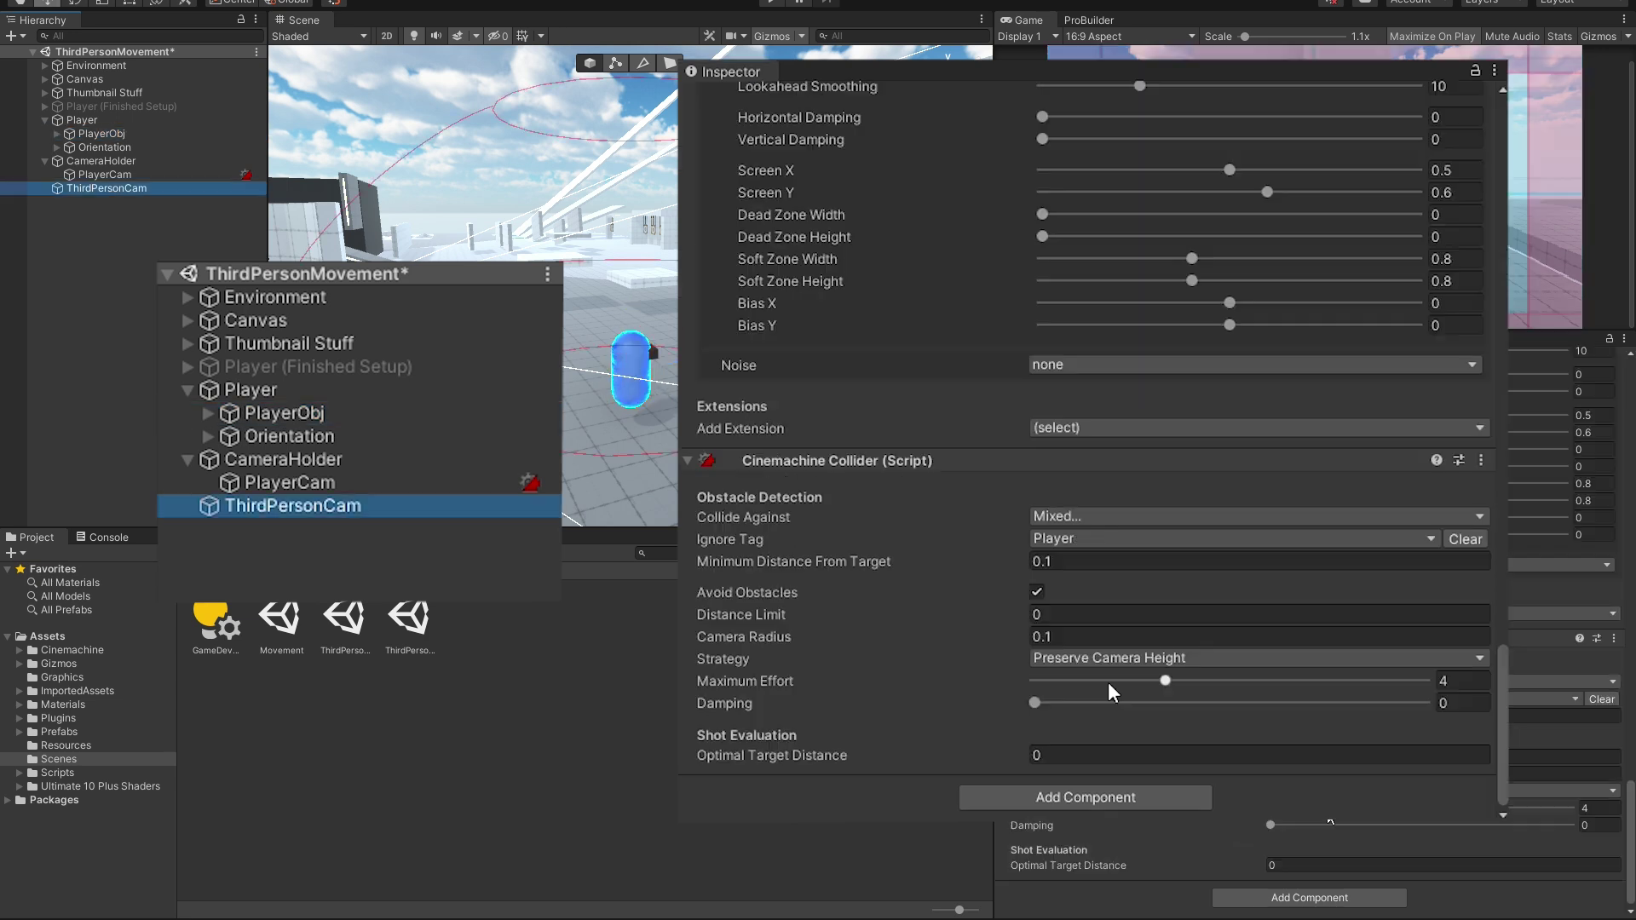
pyautogui.click(1065, 659)
pyautogui.click(1130, 684)
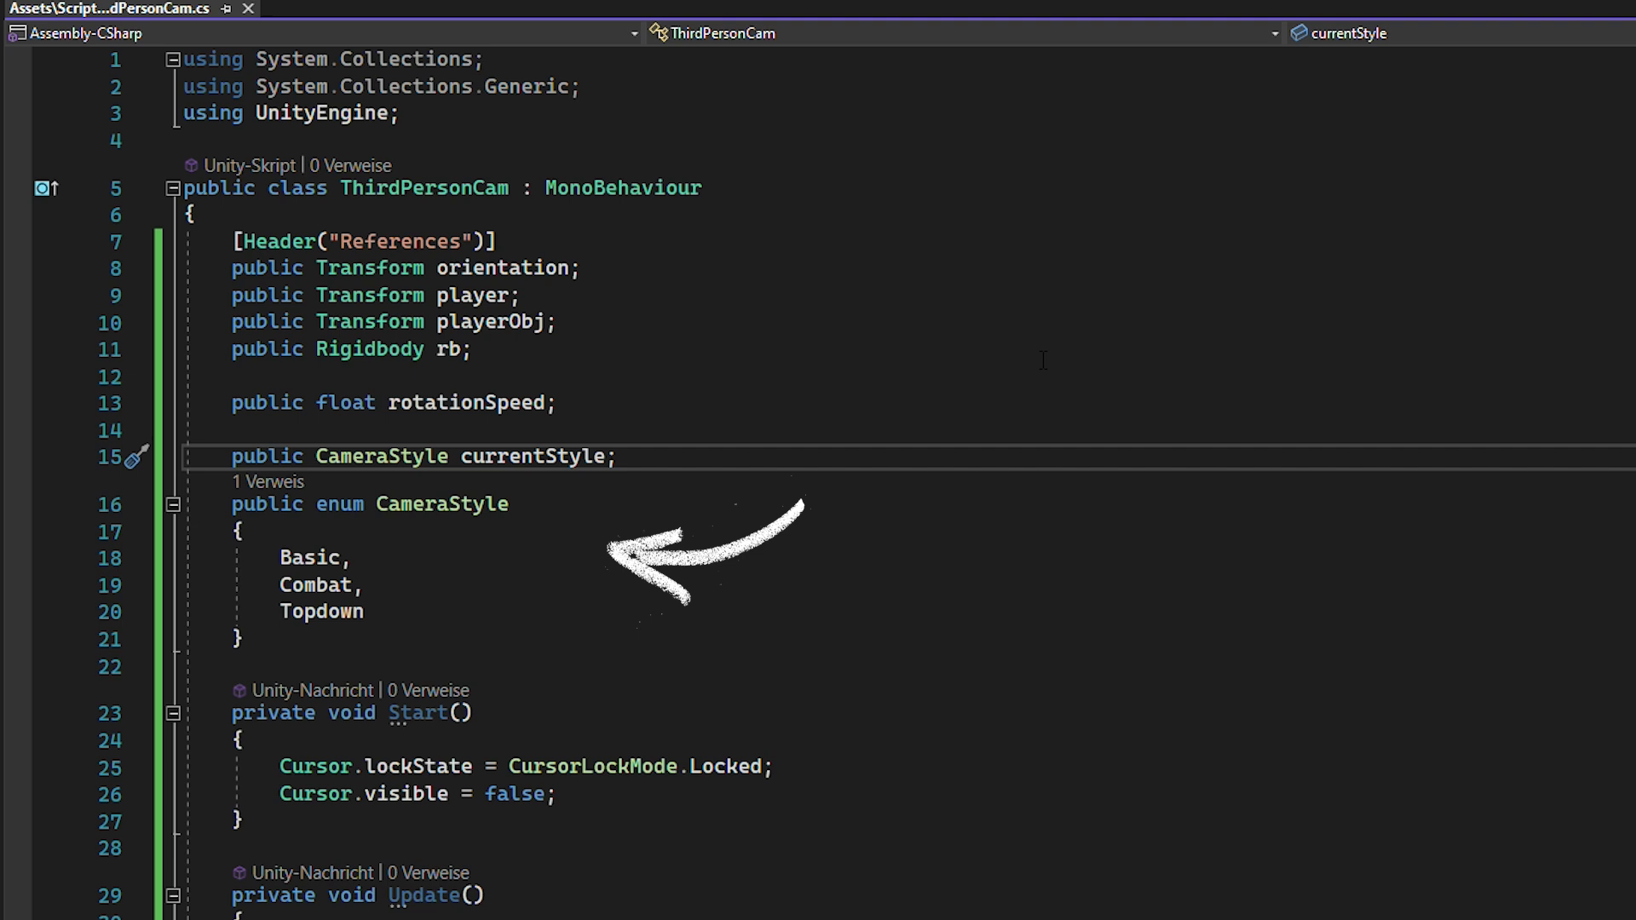
# Start a new public Transform field below rotationSpeed.
pyautogui.click(1187, 392)
pyautogui.press('Return')
pyautogui.press('Return')
pyautogui.write('public Transform combatLookAt')
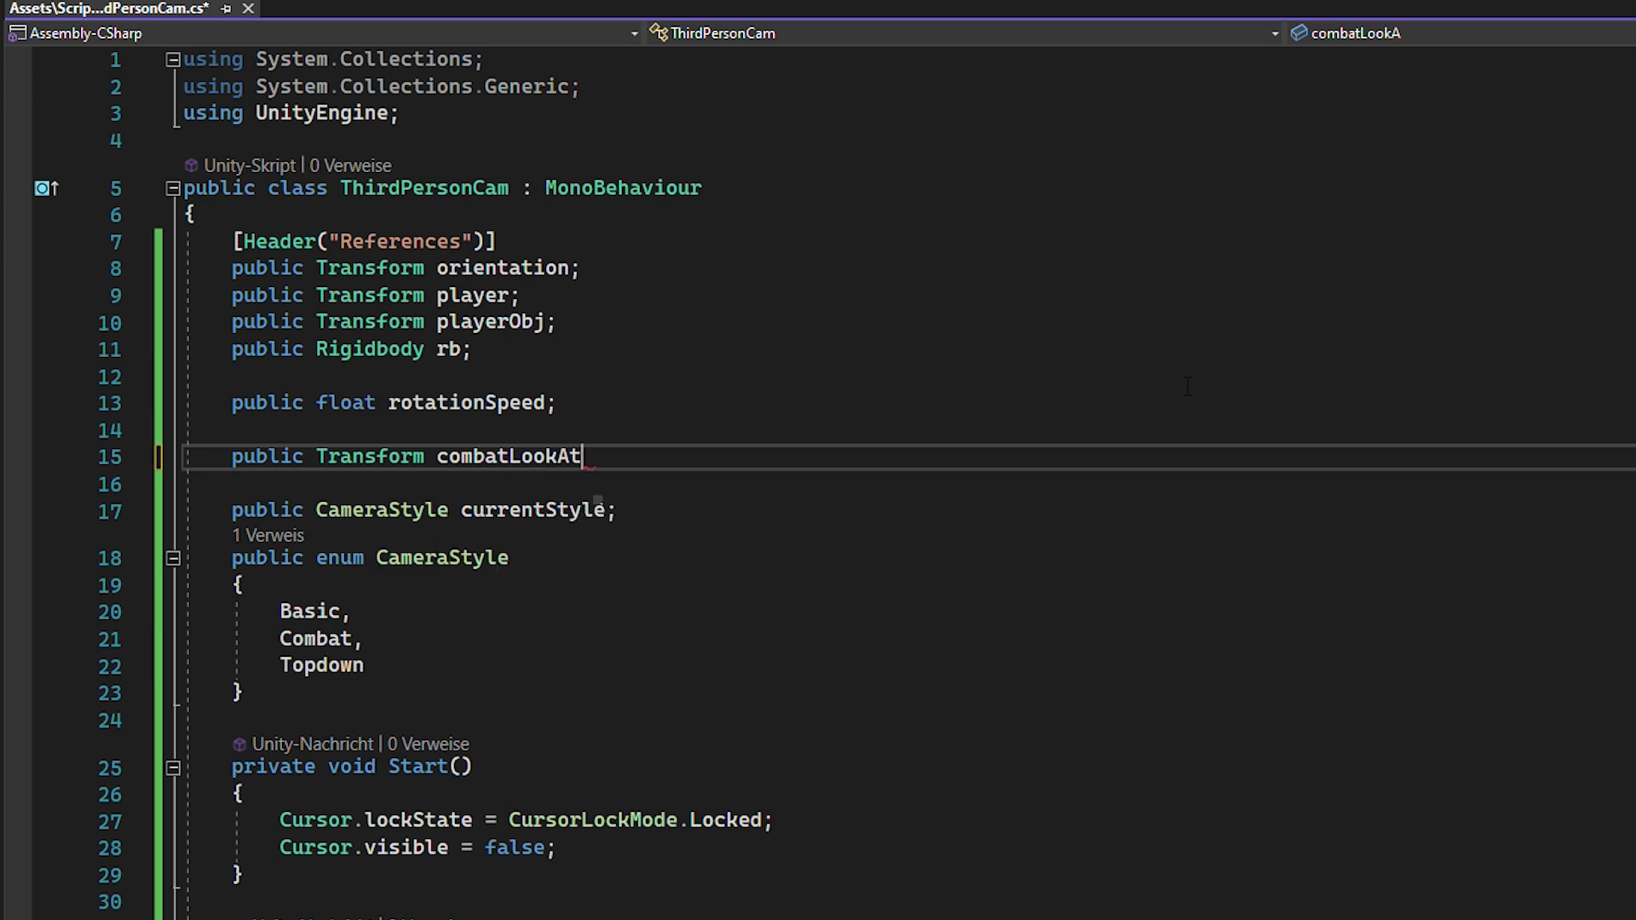
pyautogui.scroll(-8, 1187, 386)
# Wrap the player rotation code in Update inside if(currentStyle == CameraStyle.Basic).
pyautogui.click(1180, 382)
pyautogui.press('Return')
pyautogui.write('if(currentStyl')
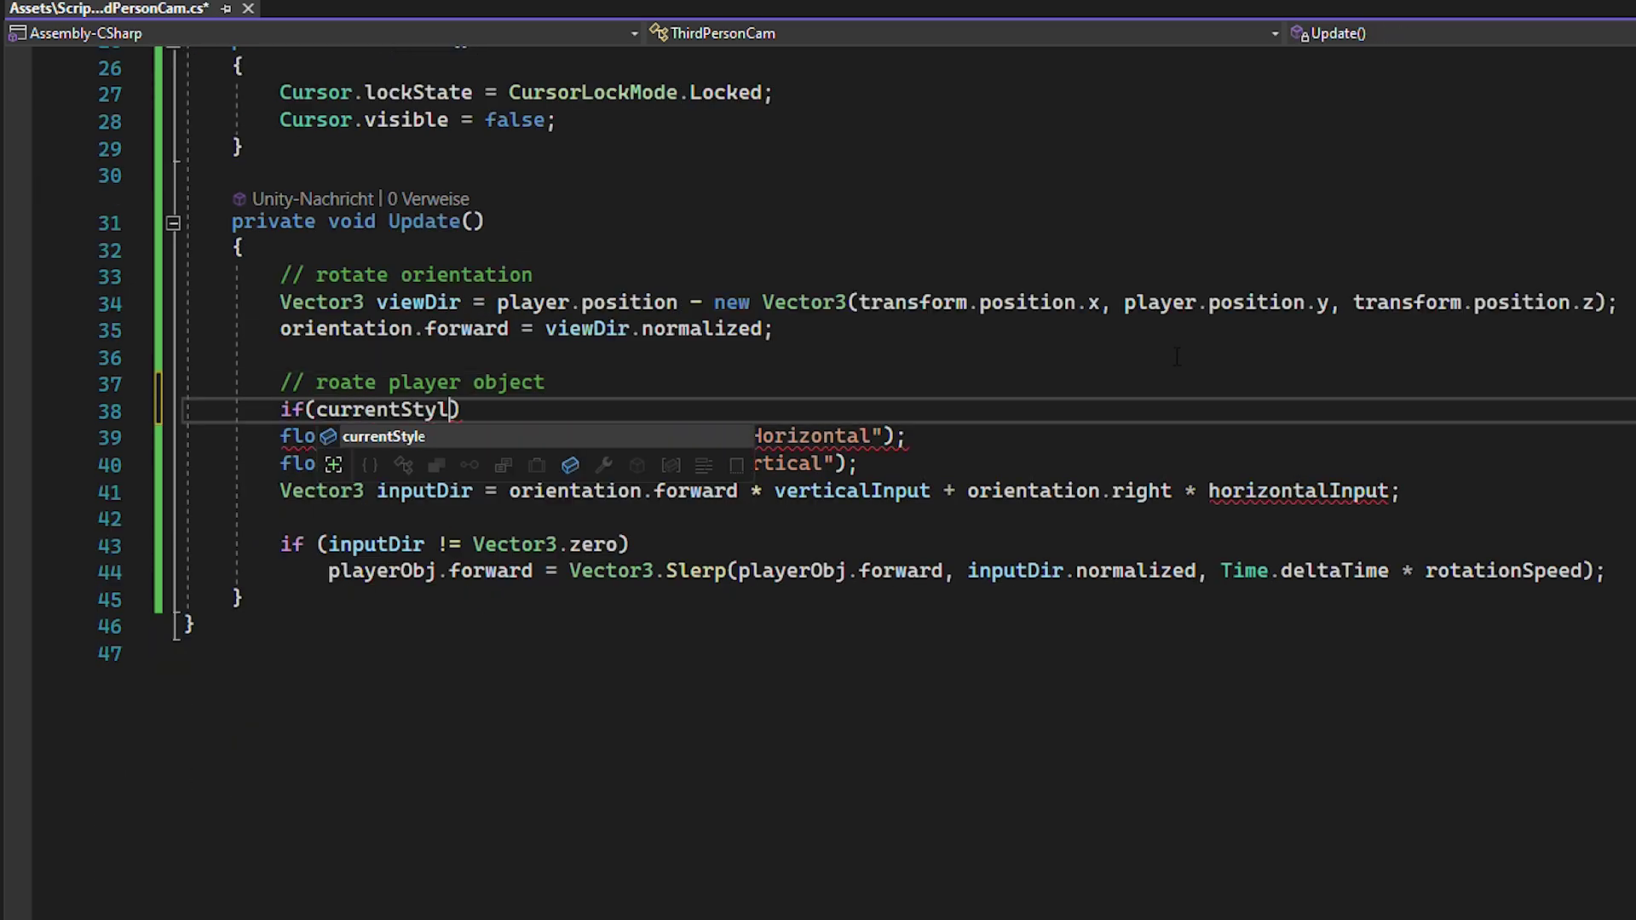
pyautogui.write('e == C')
pyautogui.press('Tab')
pyautogui.press('Return')
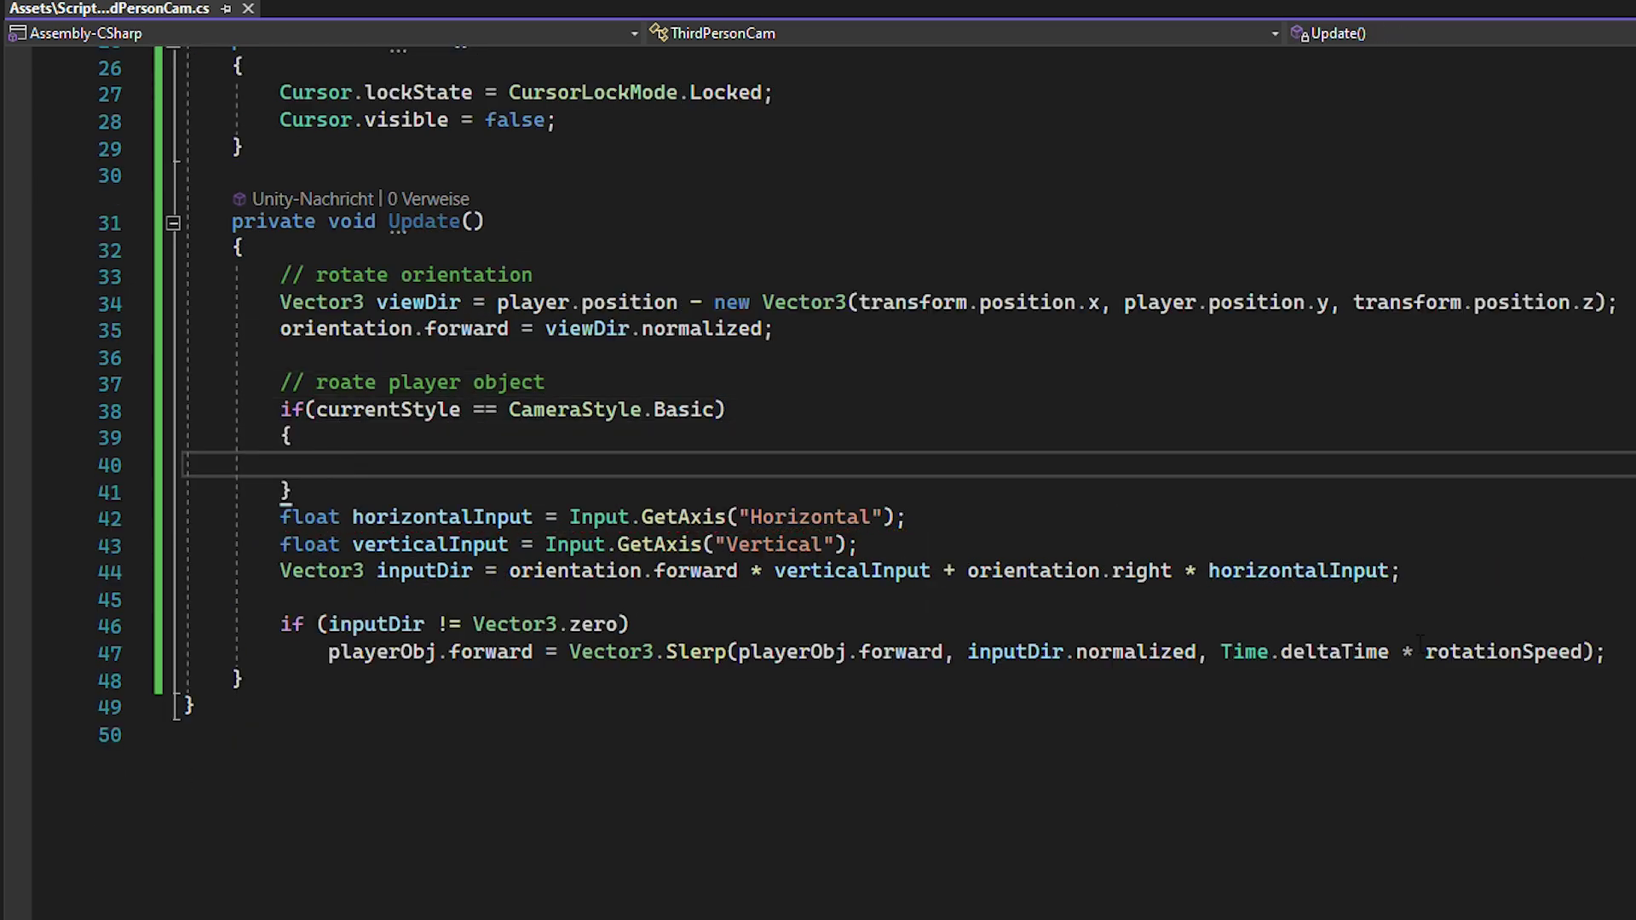
pyautogui.moveTo(1610, 650); pyautogui.dragTo(436, 511)
pyautogui.hotkey('ctrl', 'x')
pyautogui.click(453, 454)
pyautogui.hotkey('ctrl', 'v')
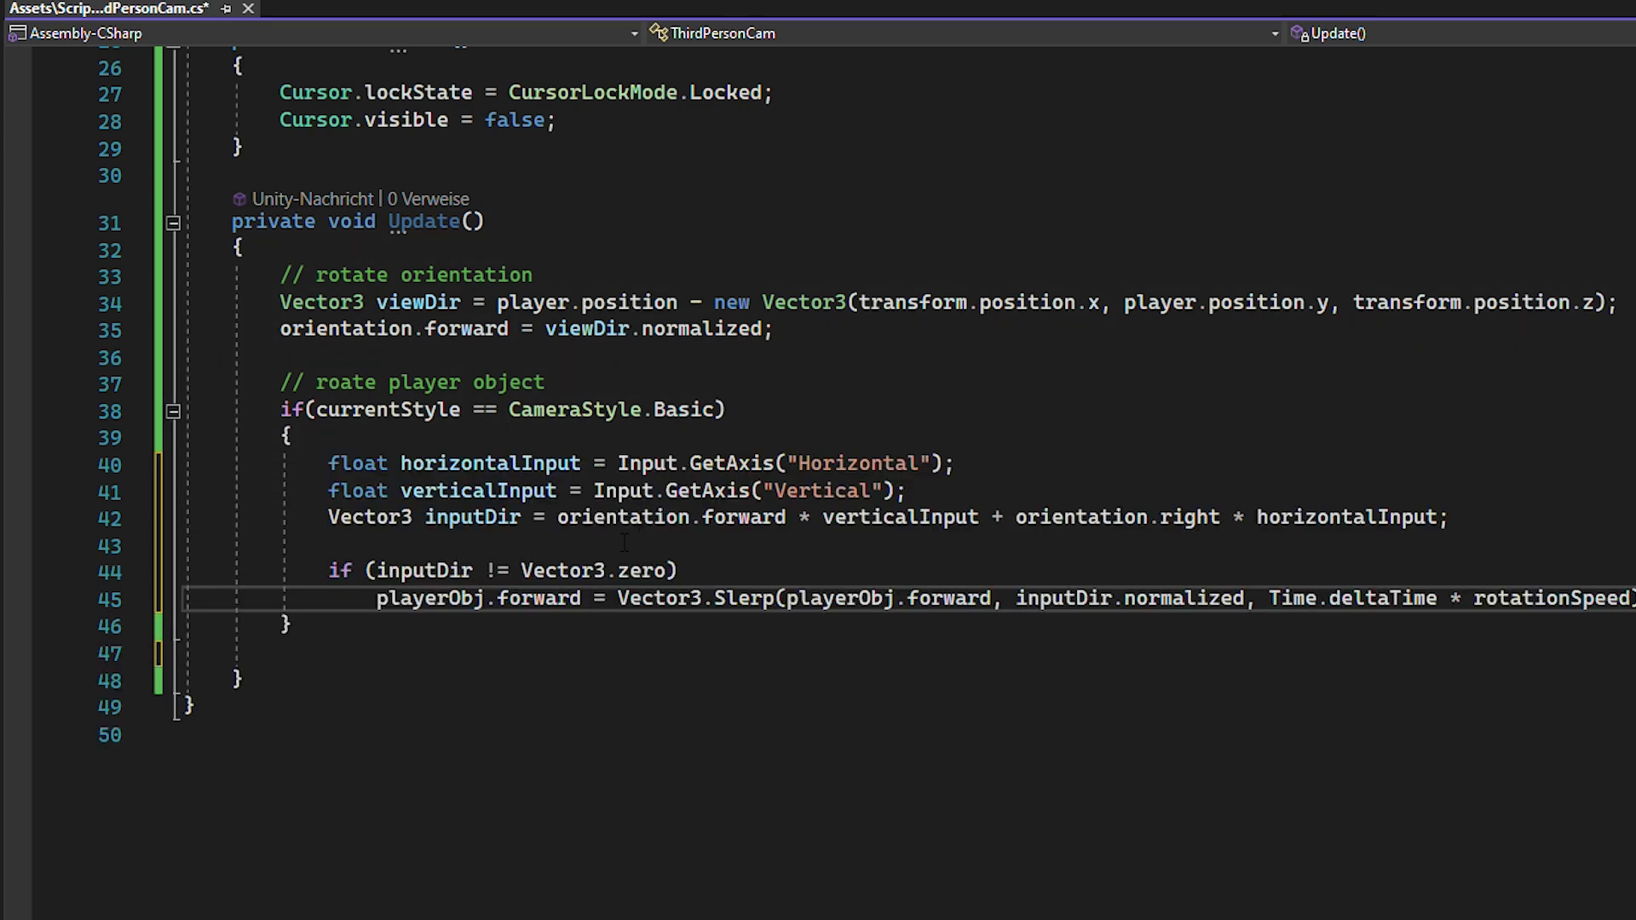
# Add an empty else if branch for CameraStyle.Combat after the Basic block.
pyautogui.click(1327, 626)
pyautogui.press('Return')
pyautogui.press('Return')
pyautogui.write('else if(c')
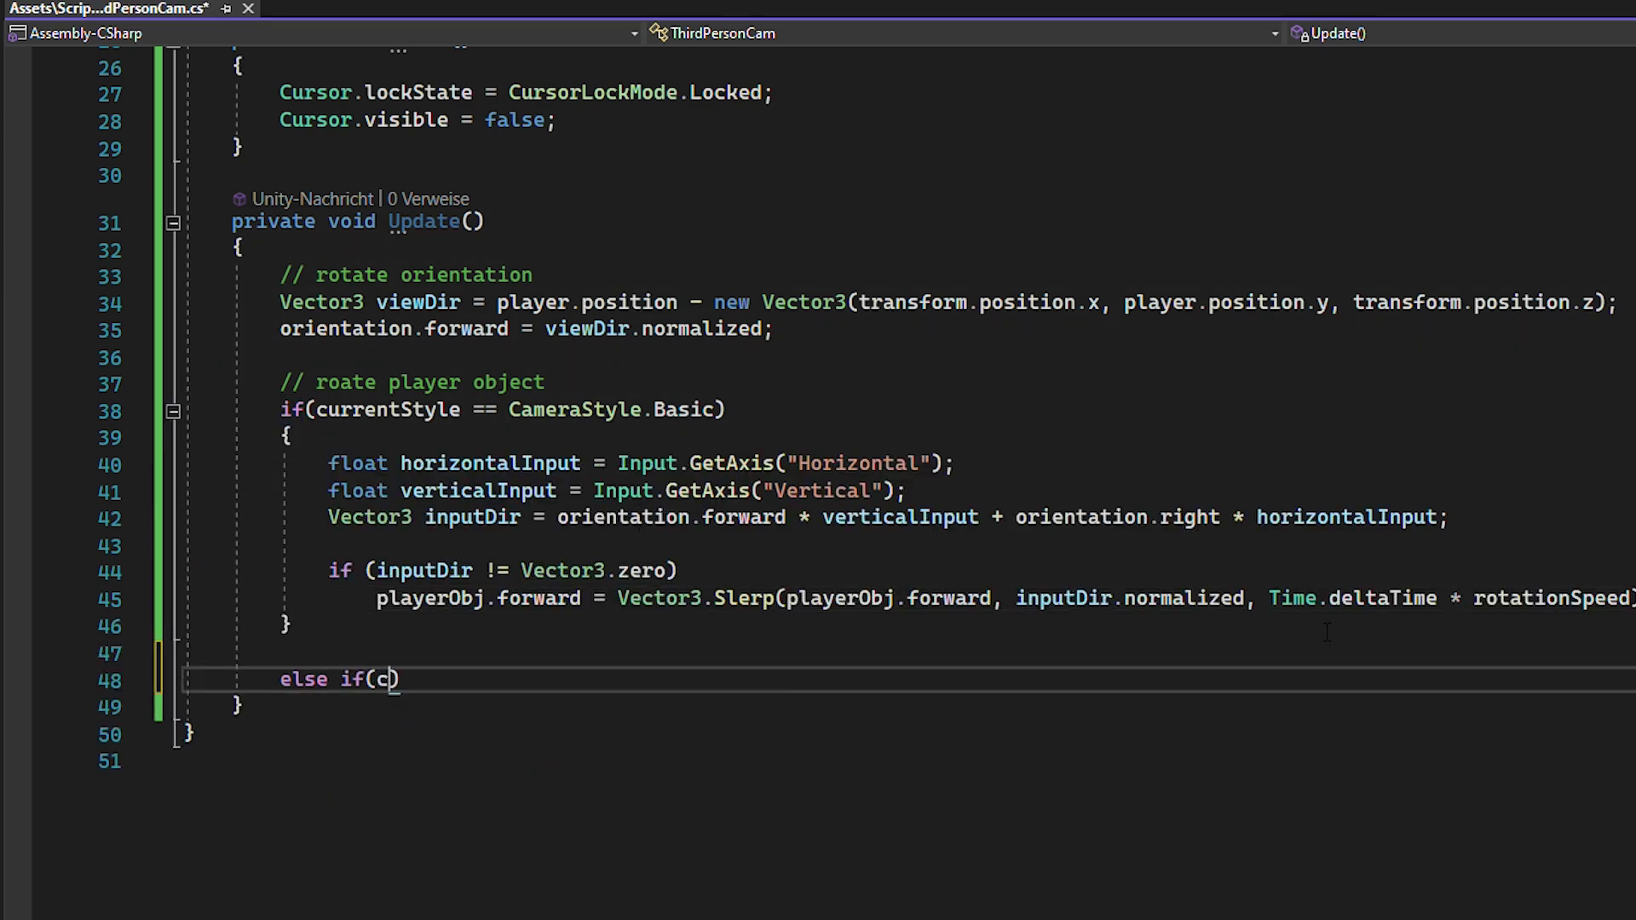
pyautogui.write('== Cameras')
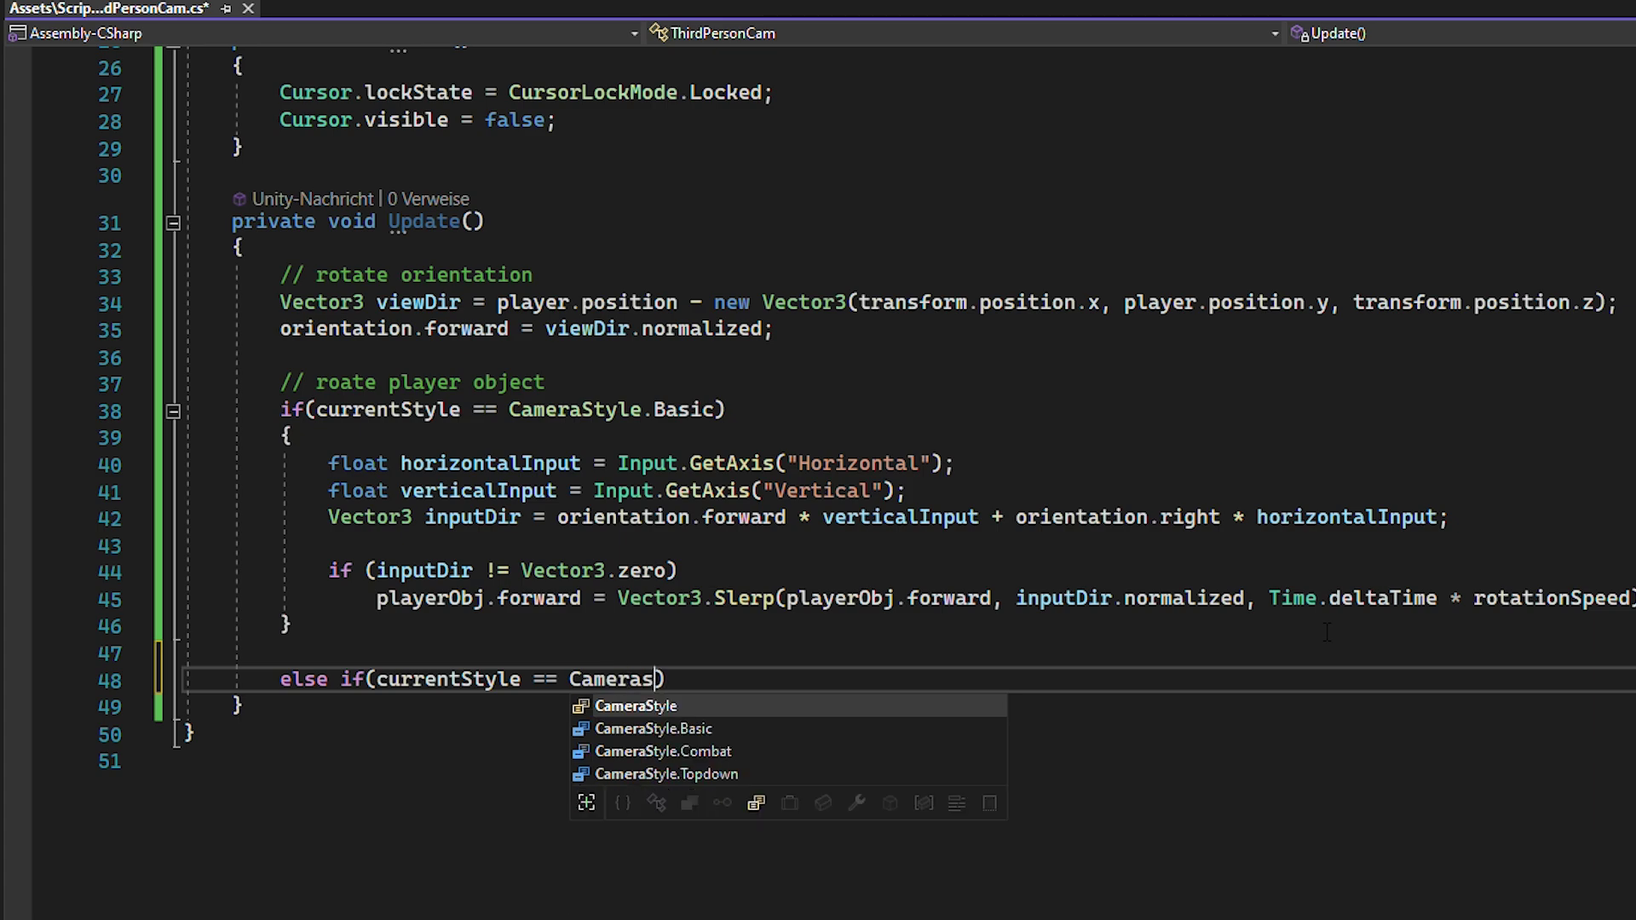
pyautogui.write('.Combat')
pyautogui.press('Return')
pyautogui.write('{')
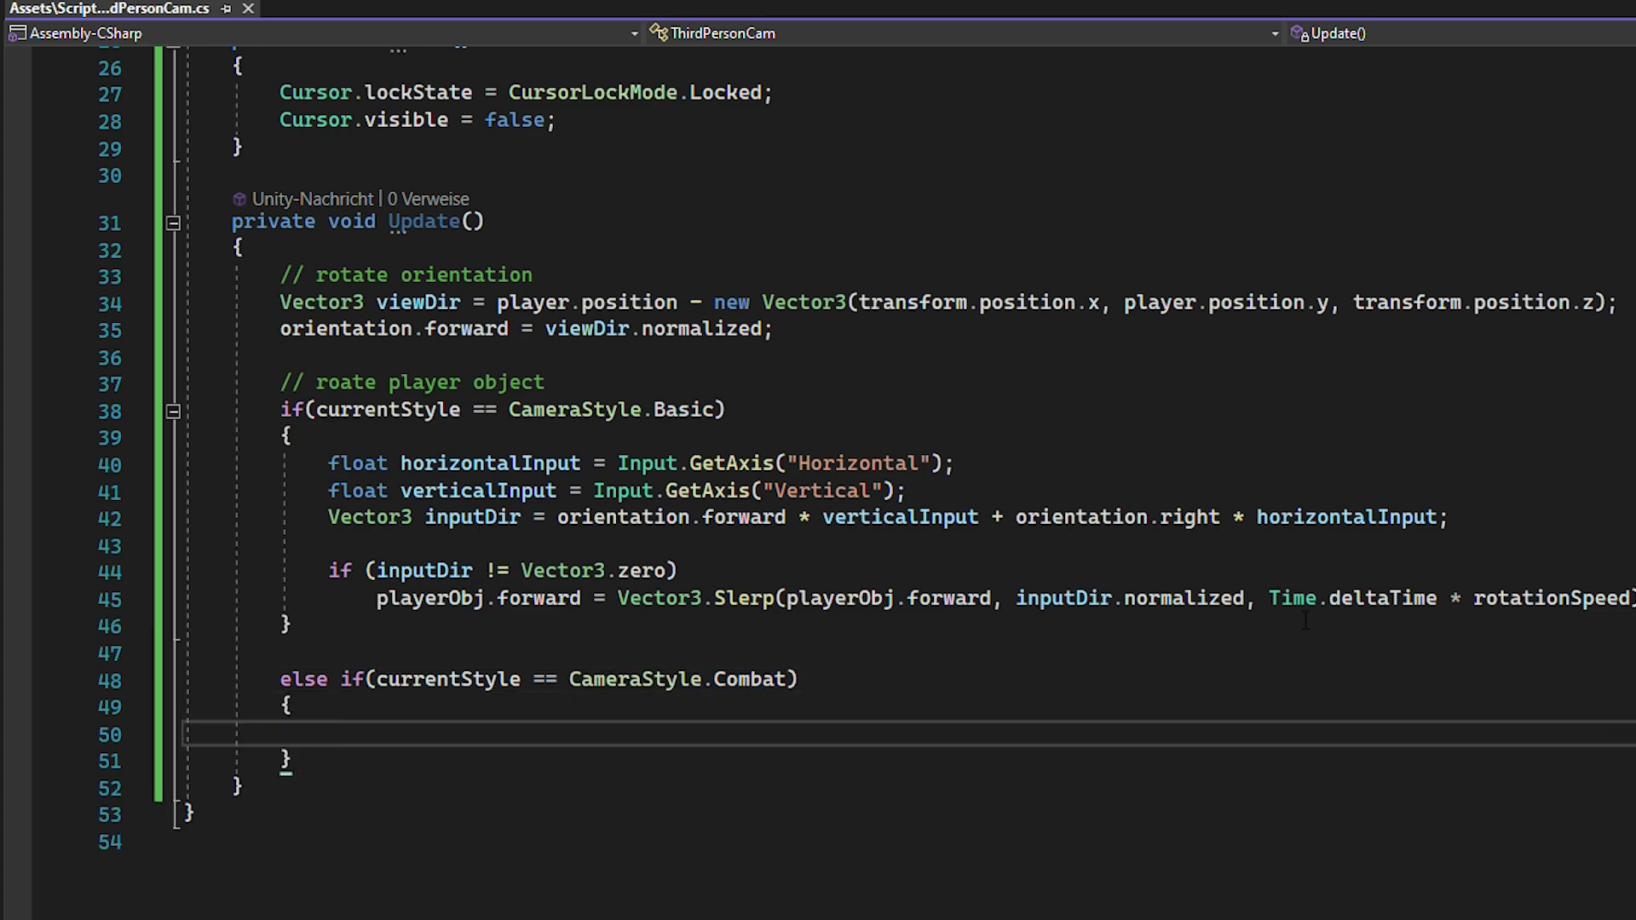
pyautogui.scroll(-2, 1326, 632)
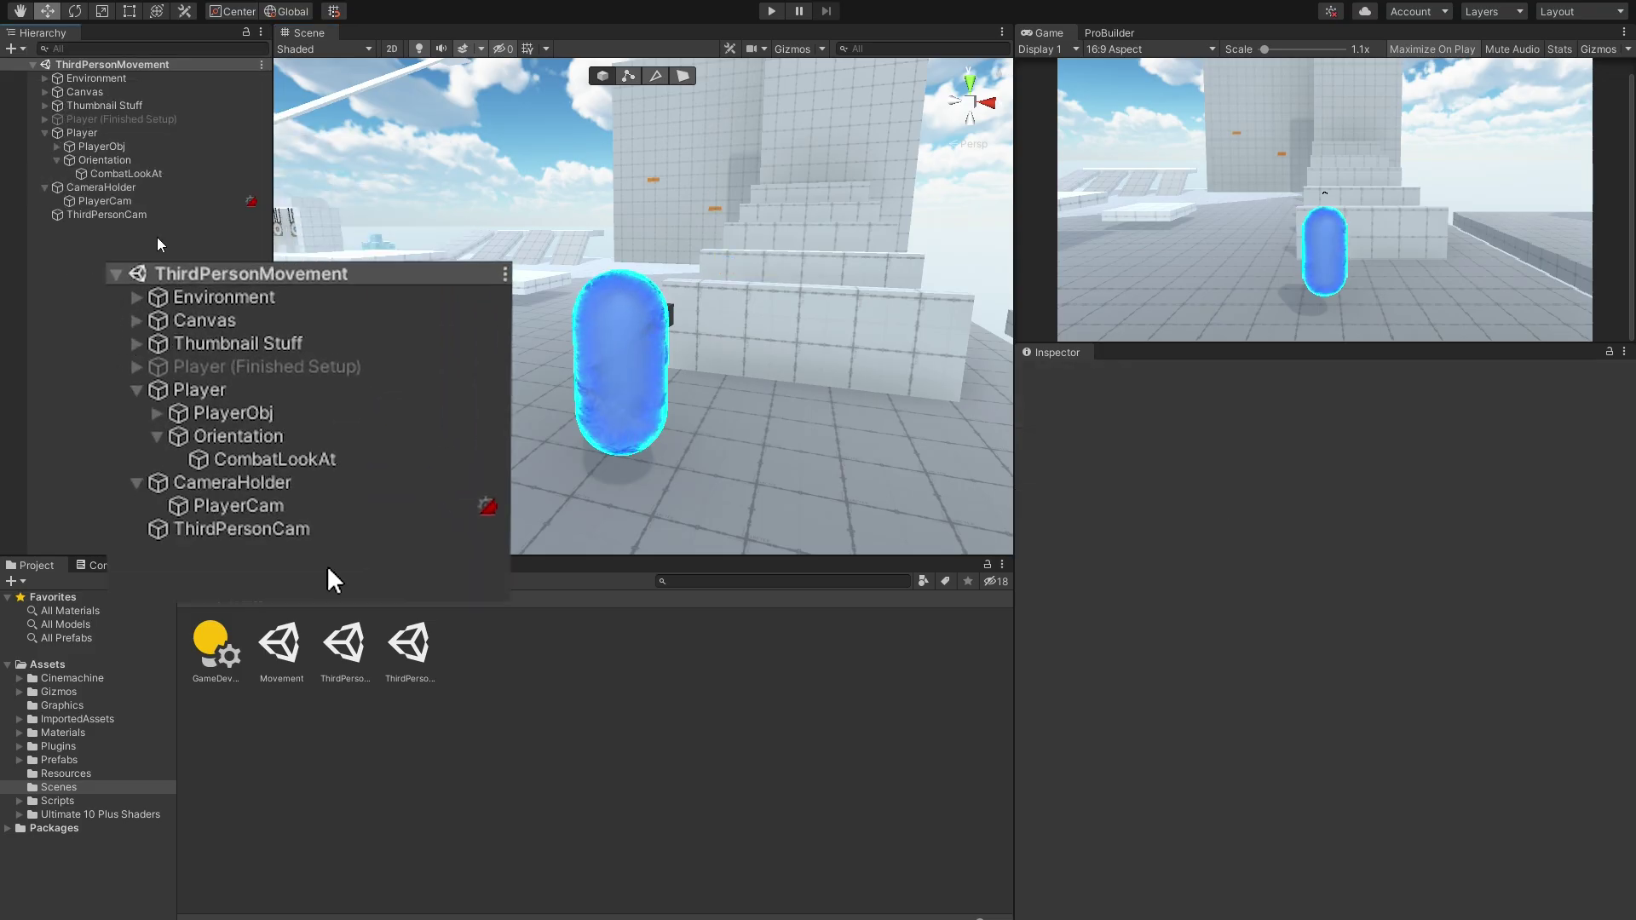
pyautogui.click(166, 173)
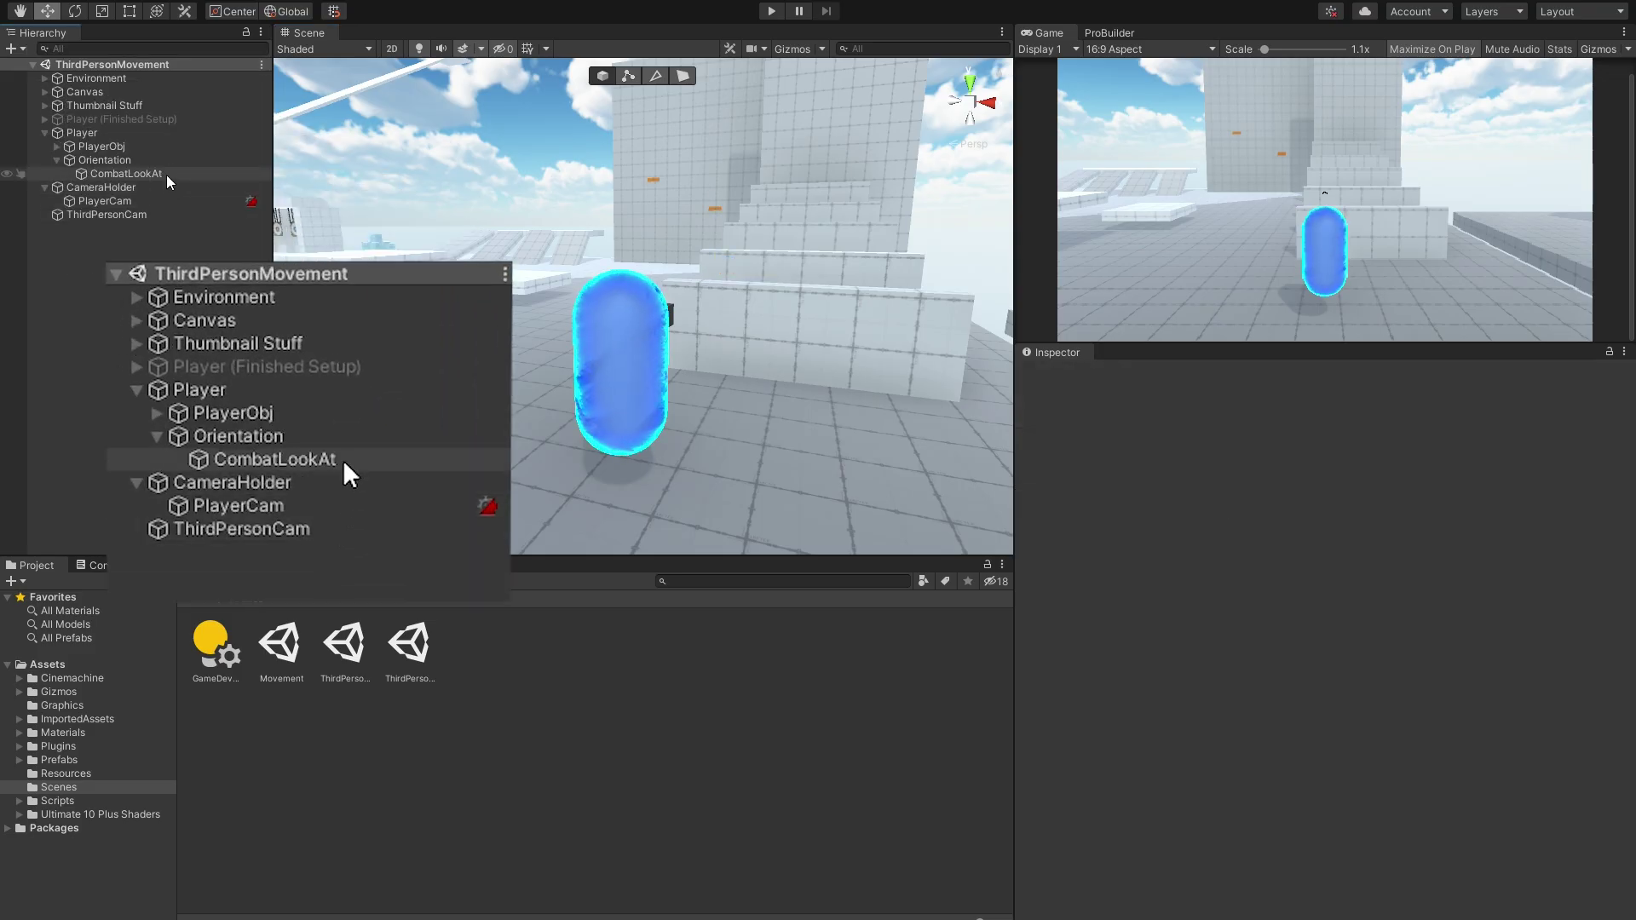
# Compute dirToCombatLookAt from combatLookAt's position and point orientation along it.
pyautogui.moveTo(725, 259); pyautogui.dragTo(739, 264)
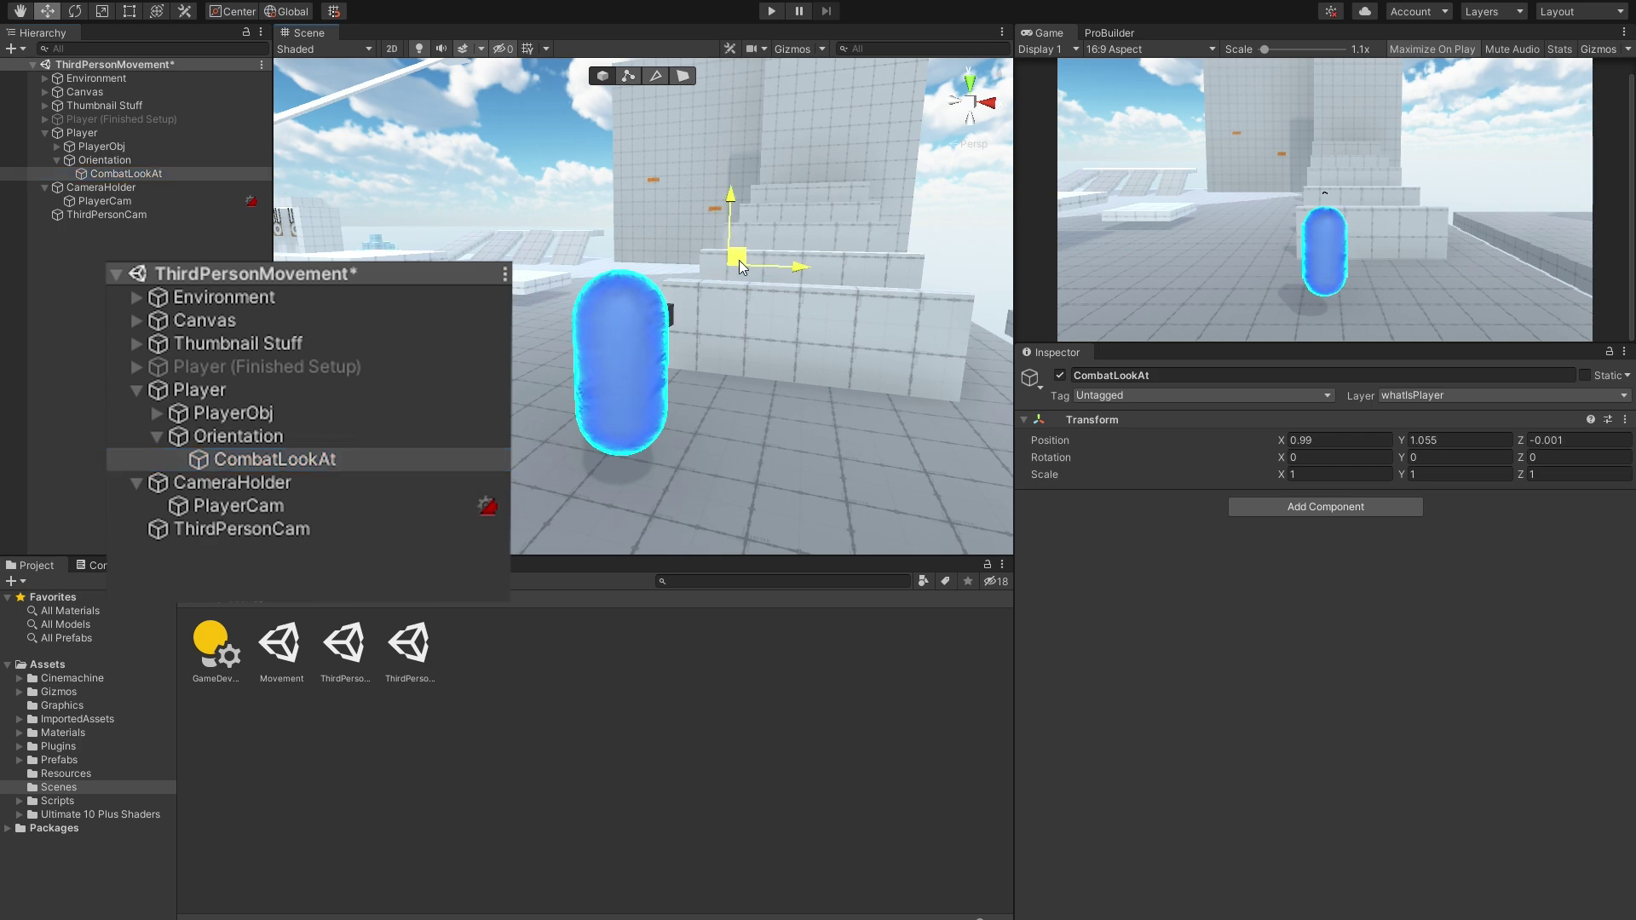
pyautogui.hotkey('ctrl', 'z')
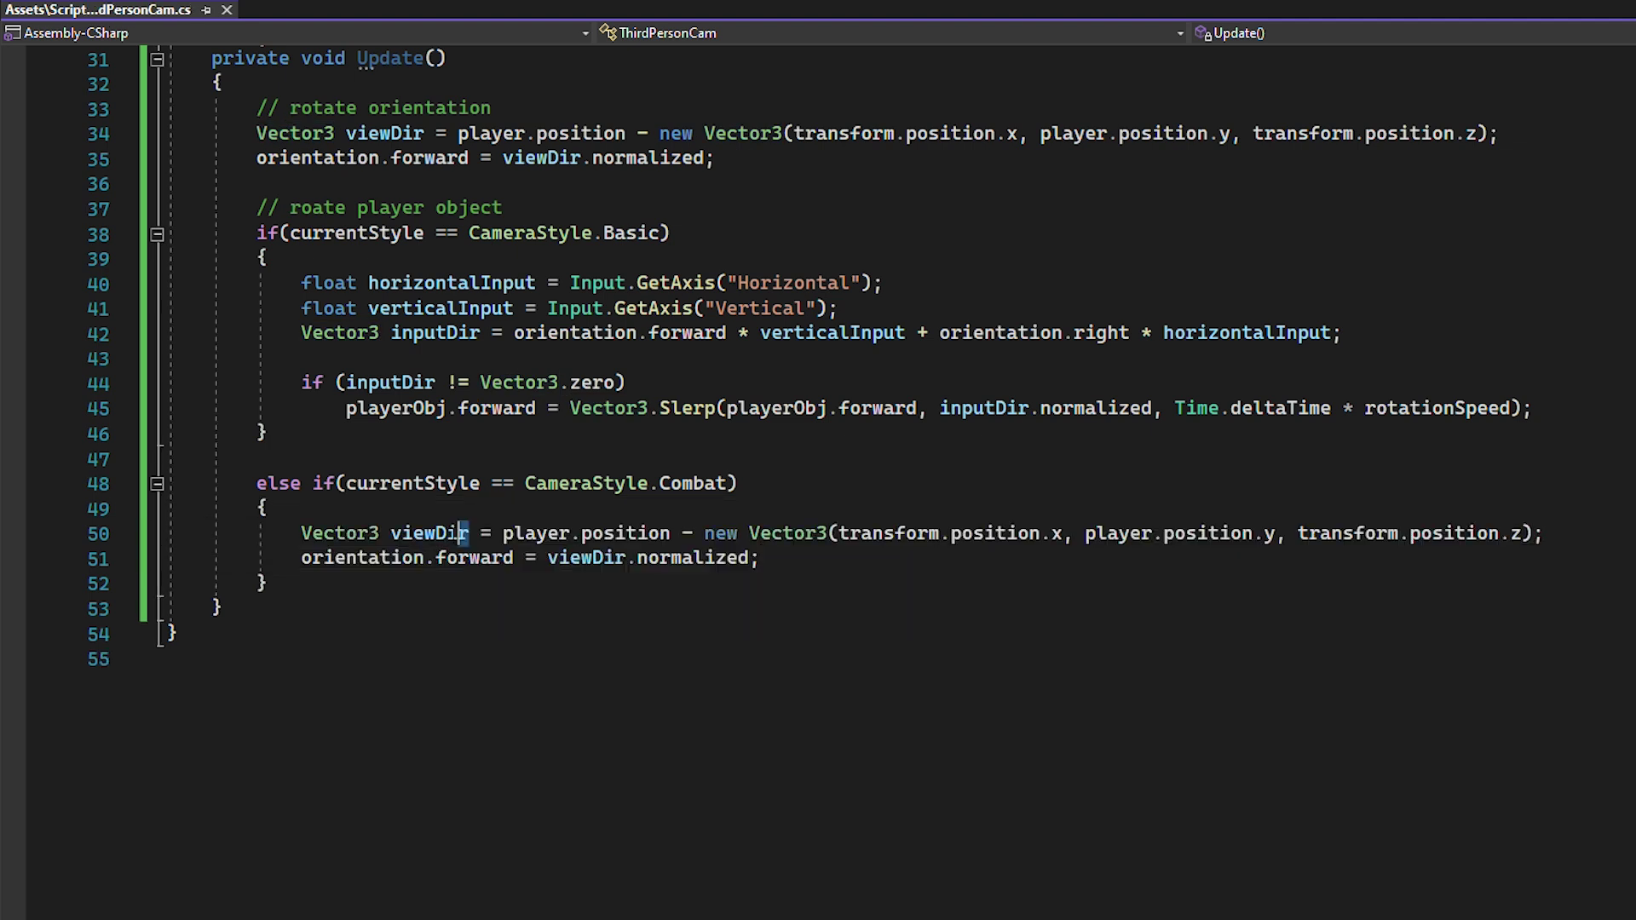
pyautogui.write('dirToCombatLookAt = ')
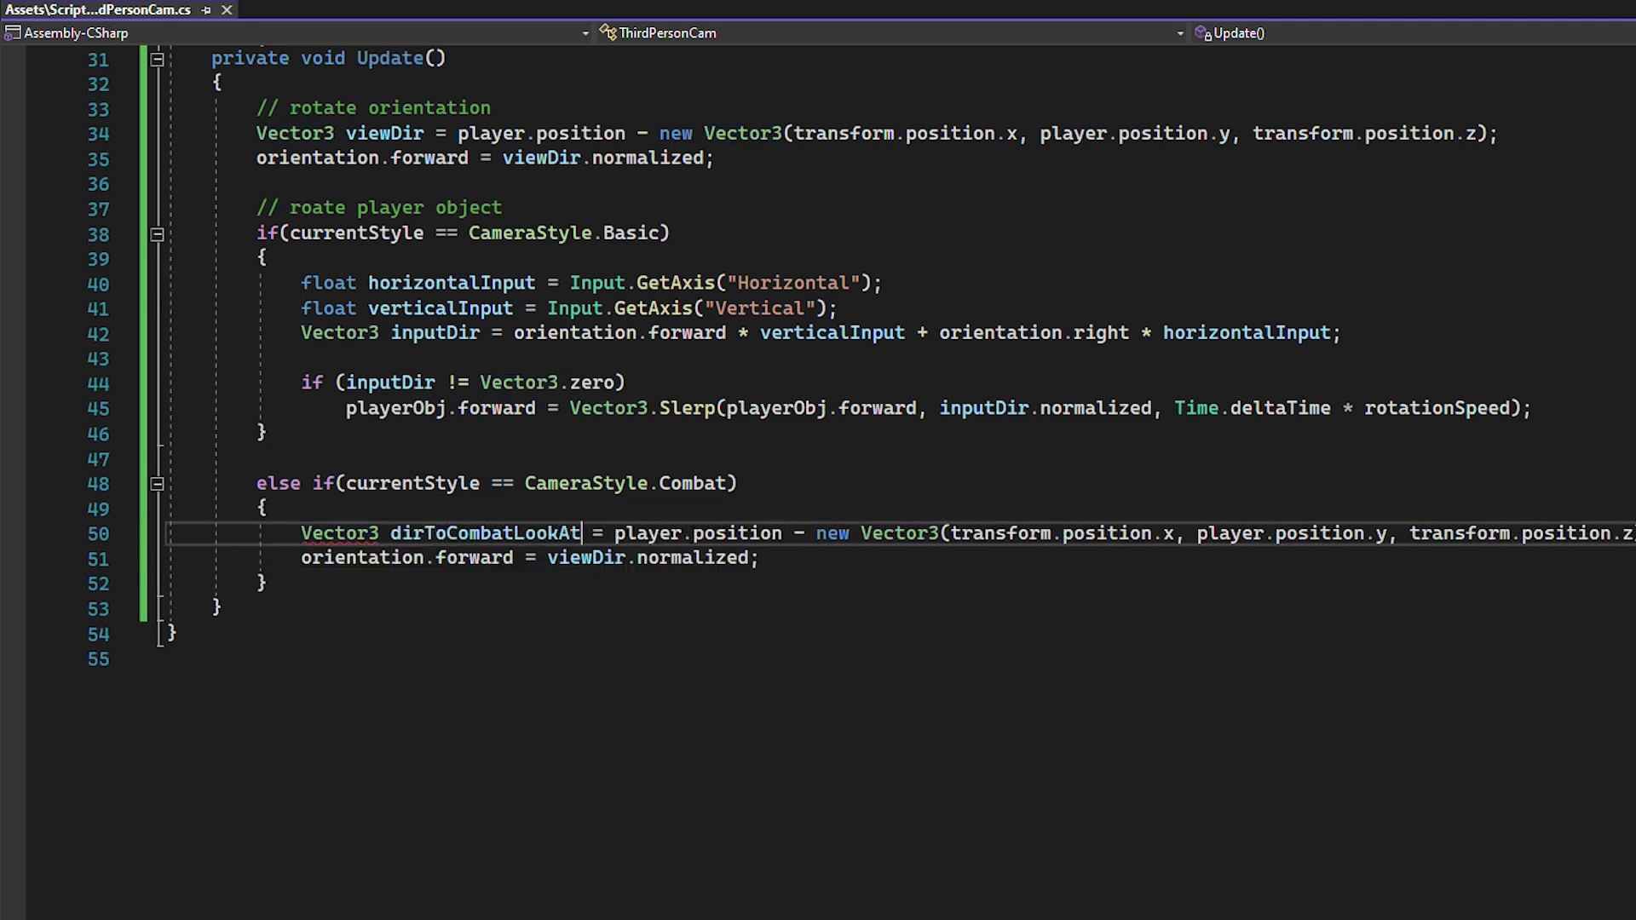
pyautogui.write('combatL')
pyautogui.press('Tab')
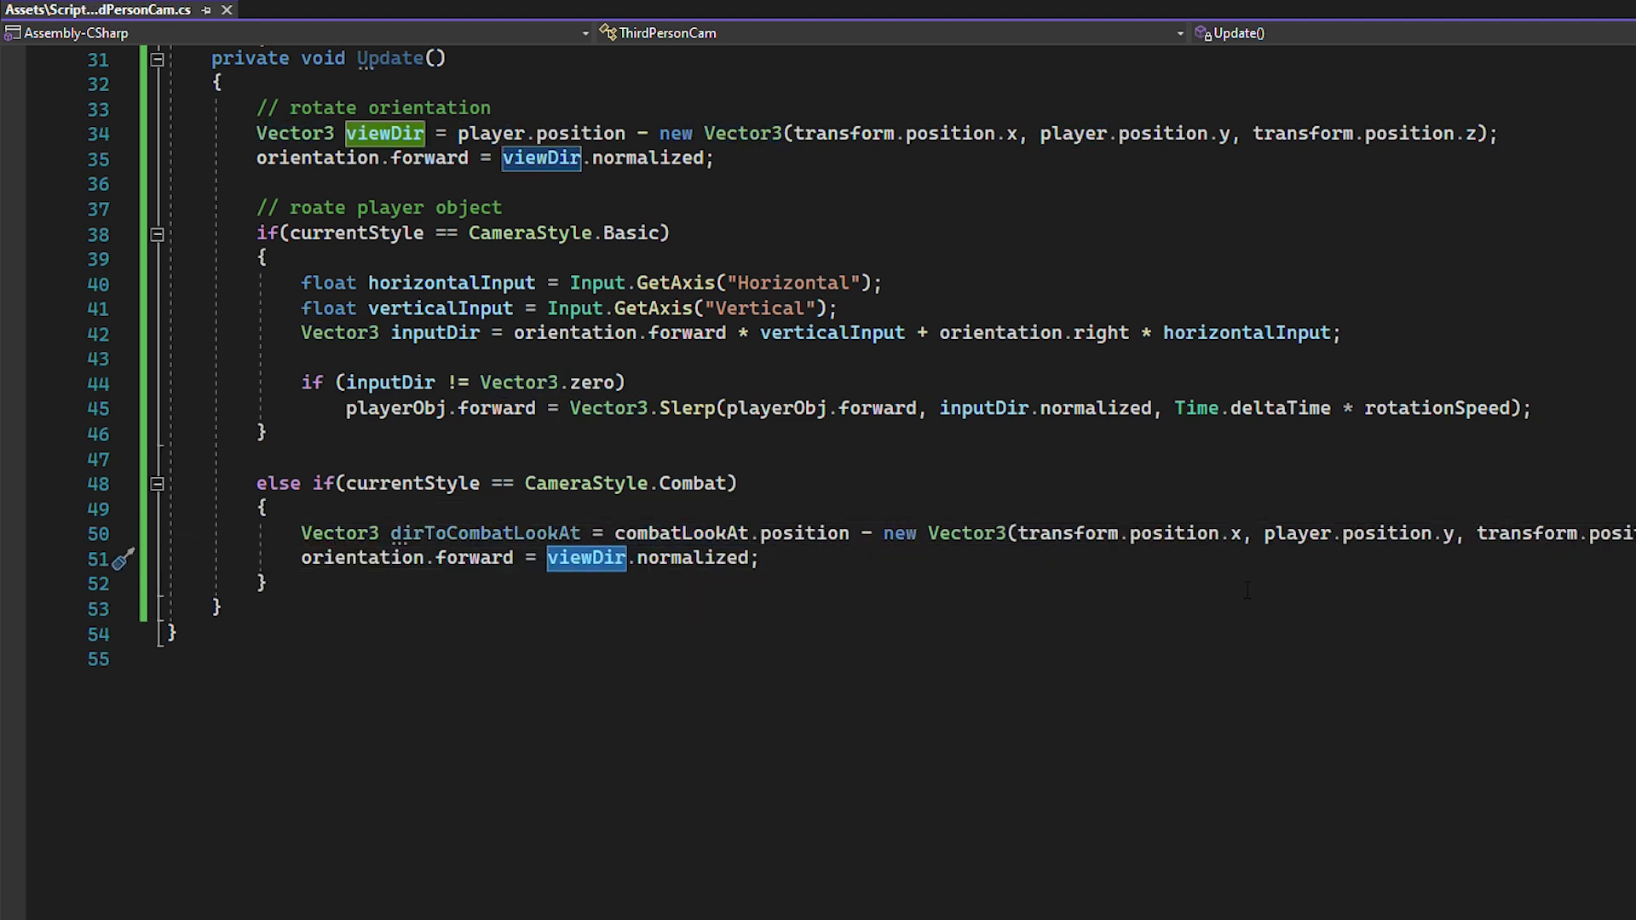
pyautogui.write('dirToCombatLook')
pyautogui.press('Tab')
pyautogui.doubleClick(1278, 534)
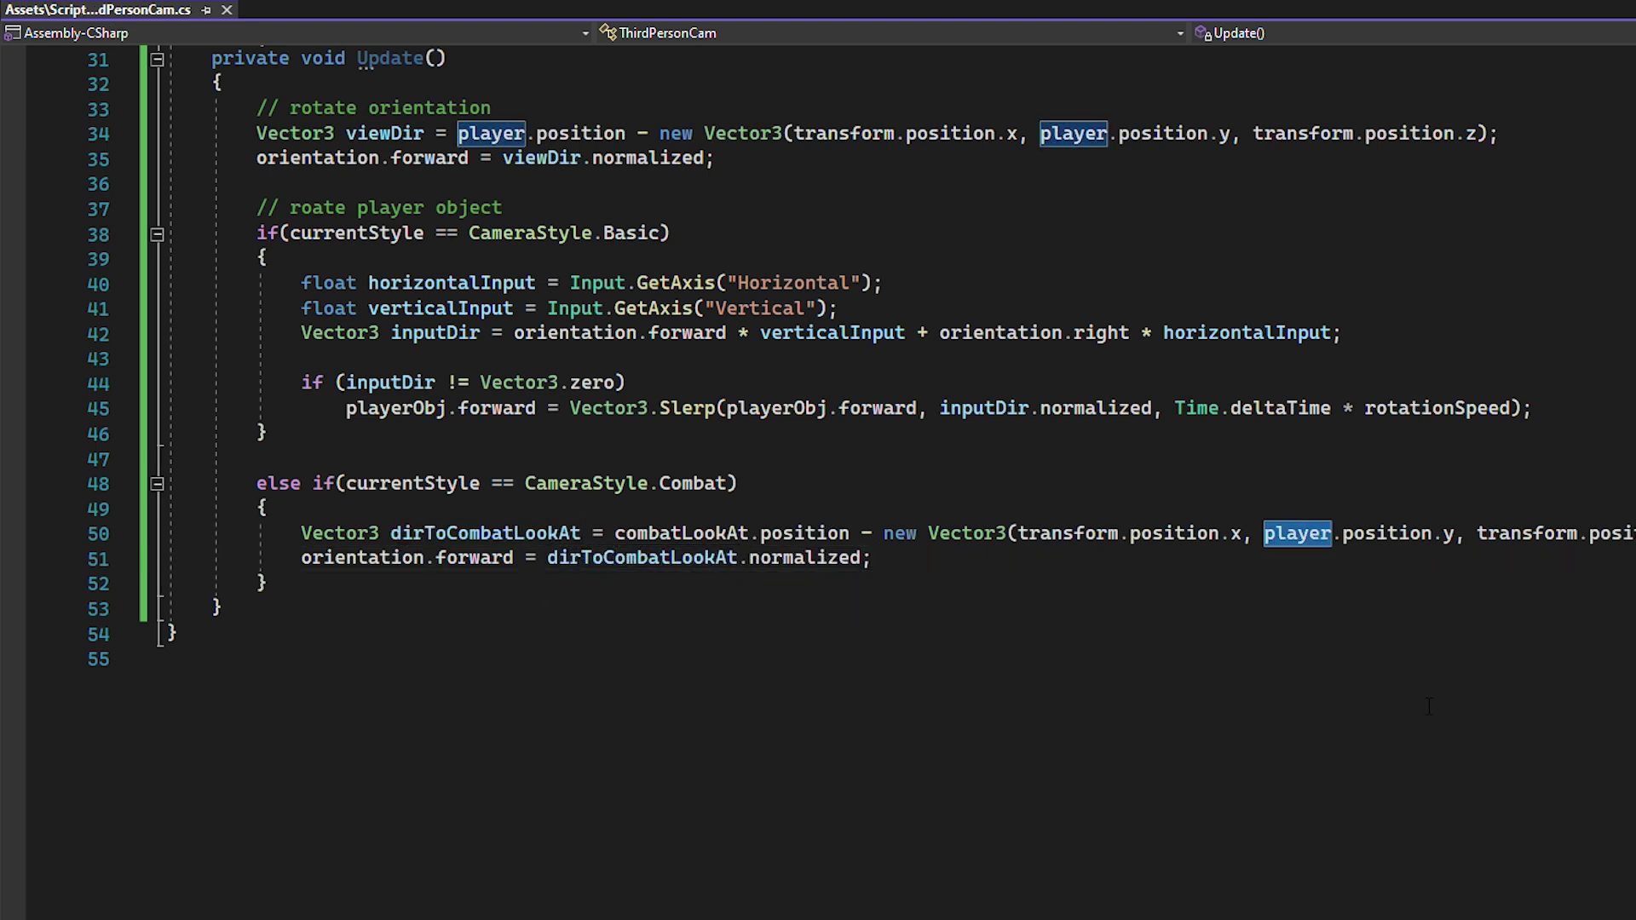
pyautogui.write('combatLook')
pyautogui.press('Tab')
pyautogui.click(1267, 569)
# Add playerObj.forward = dirToCombatLookAt.normalized; below the orientation line.
pyautogui.press('Return')
pyautogui.press('Return')
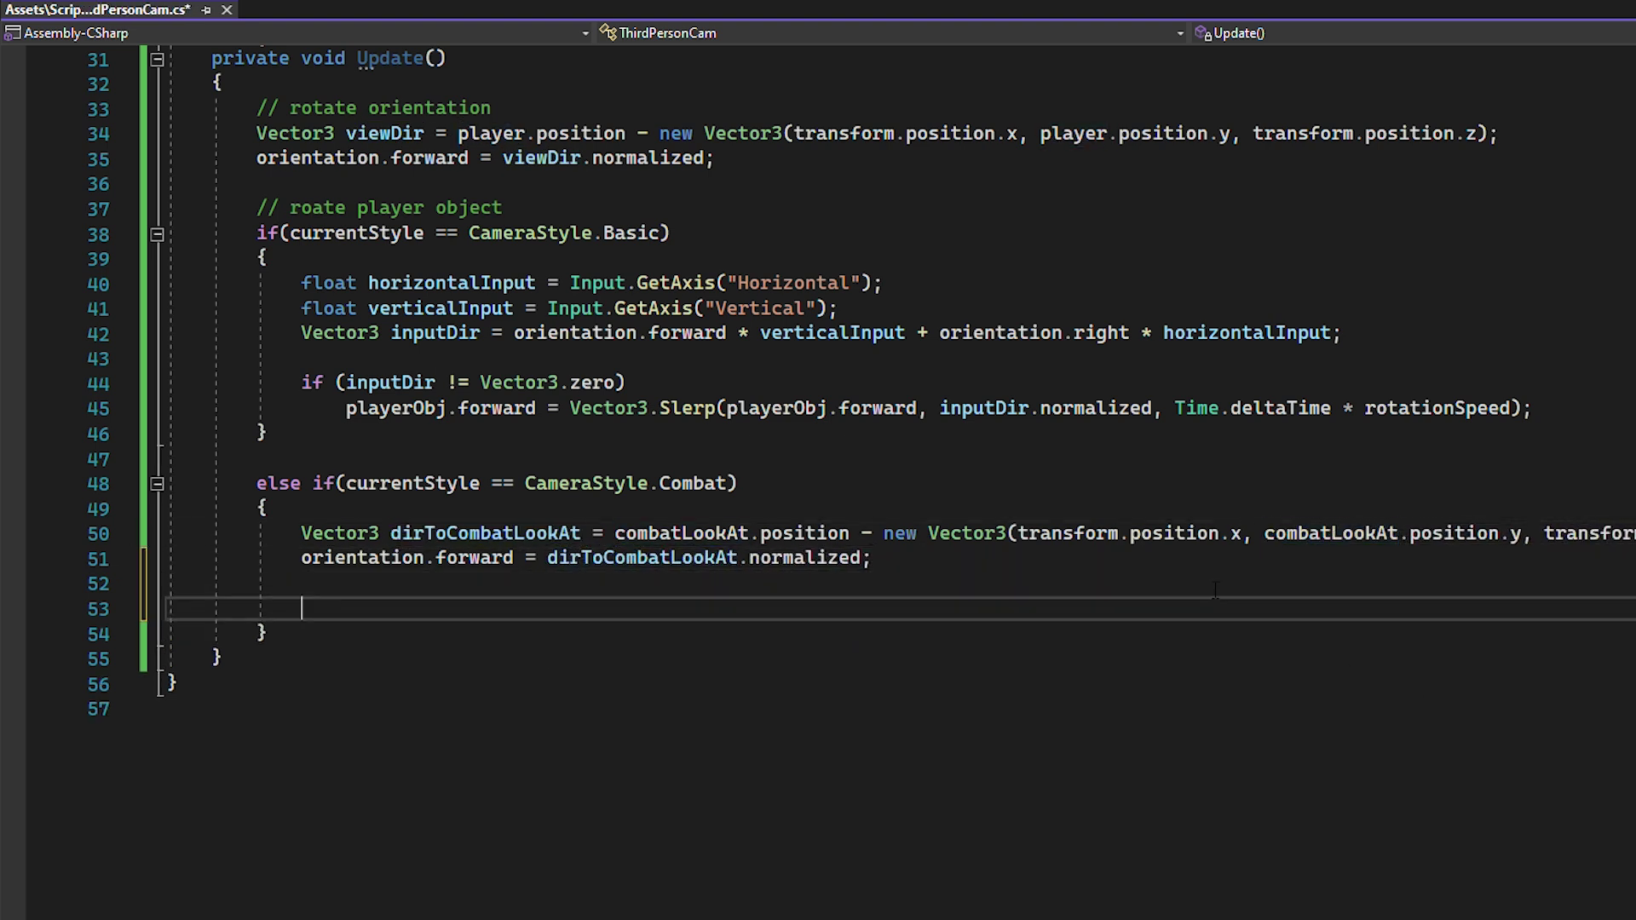
pyautogui.write('playerObuj.for')
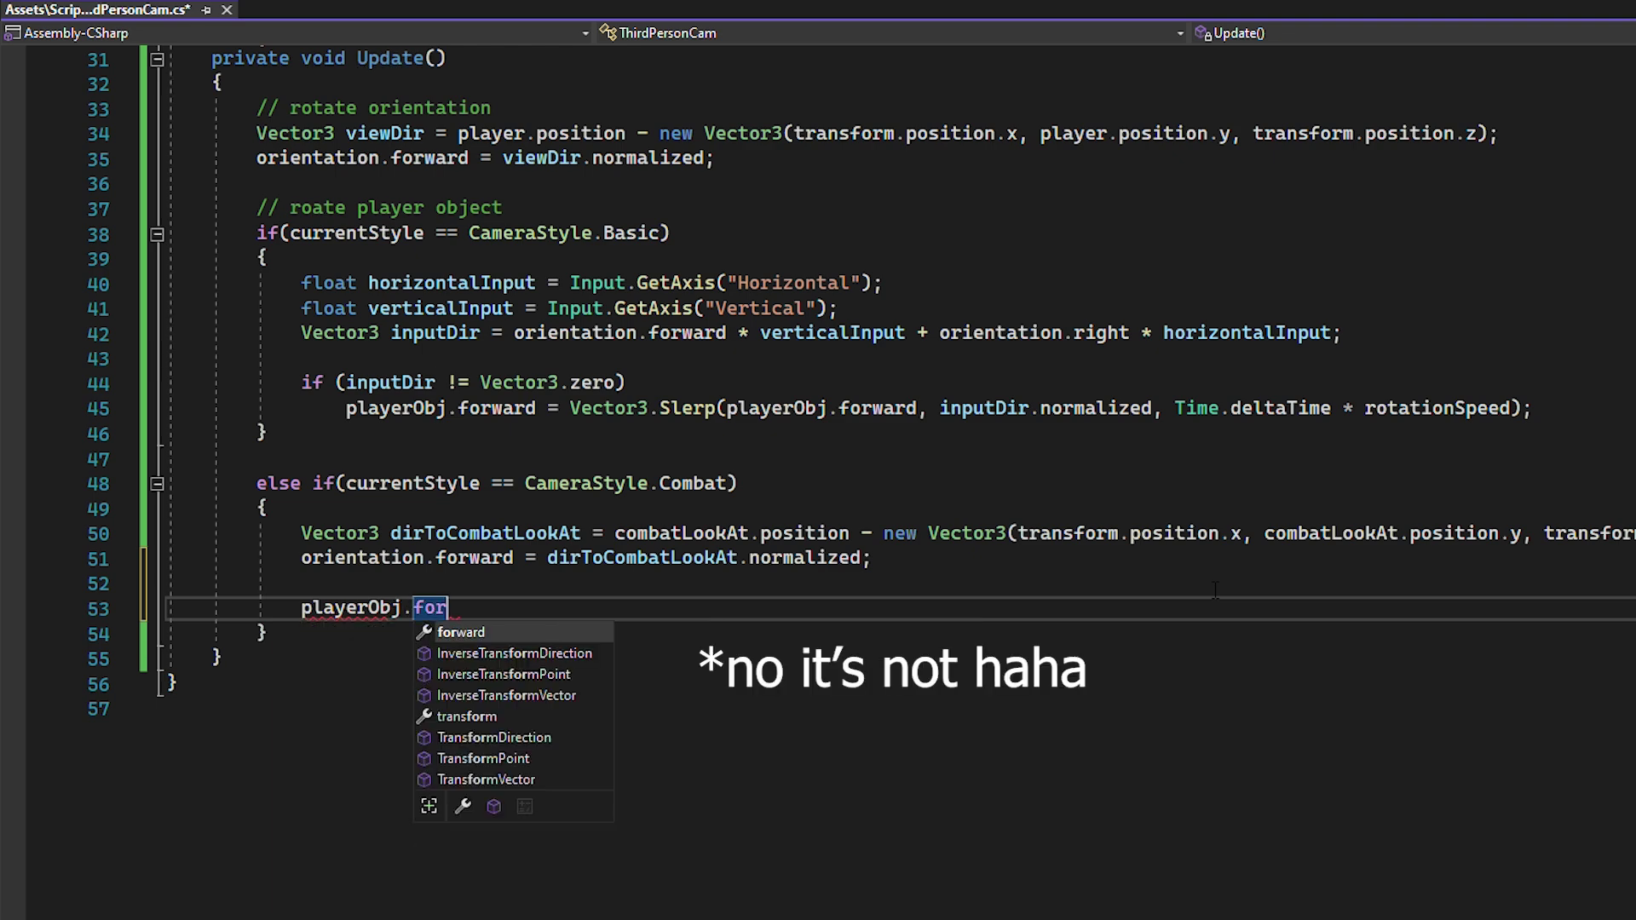
pyautogui.write('= dirT')
pyautogui.press('Tab')
pyautogui.write('.')
pyautogui.press('Tab')
pyautogui.write(';')
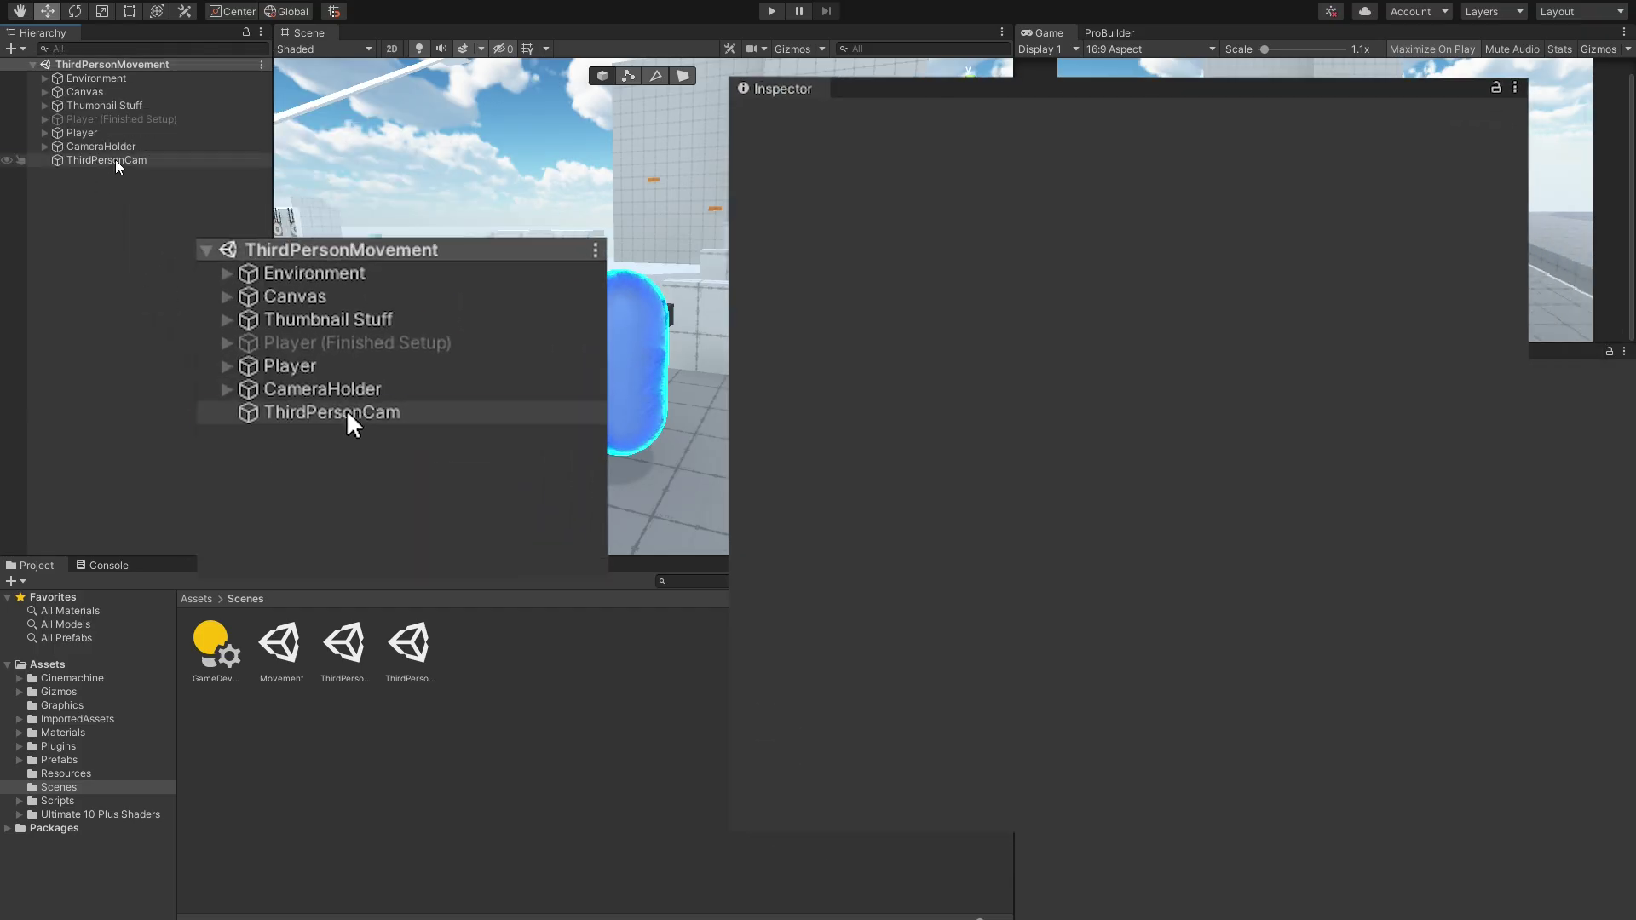
# Duplicate ThirdPersonCam, disable the original, and rename the copy to CombatCam.
pyautogui.click(346, 411)
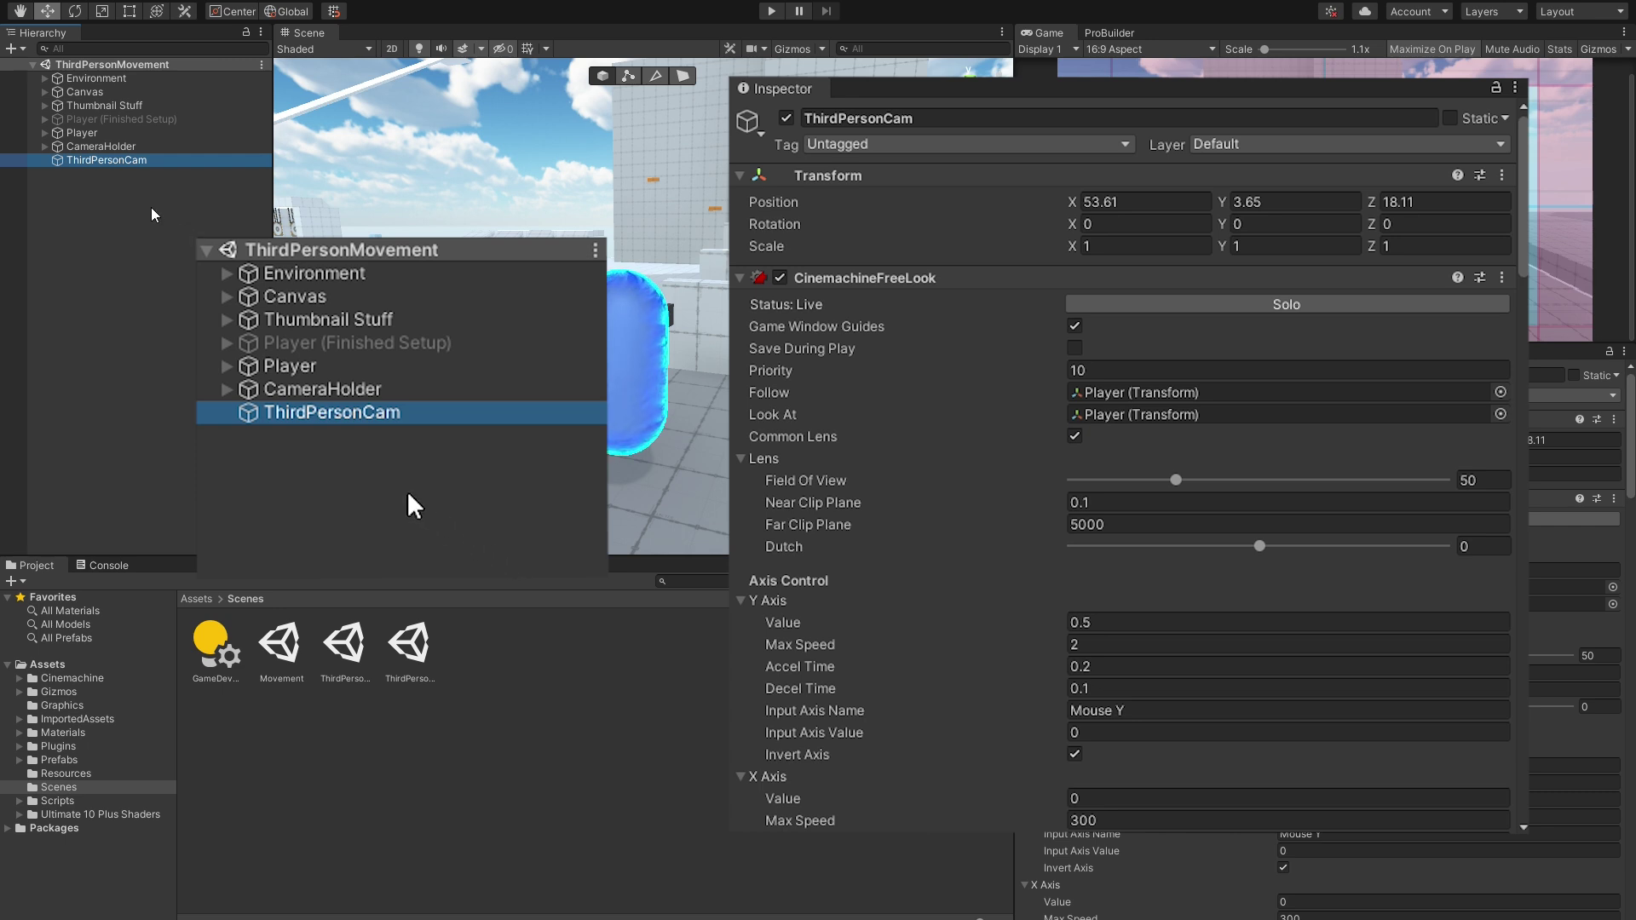
pyautogui.hotkey('ctrl', 'd')
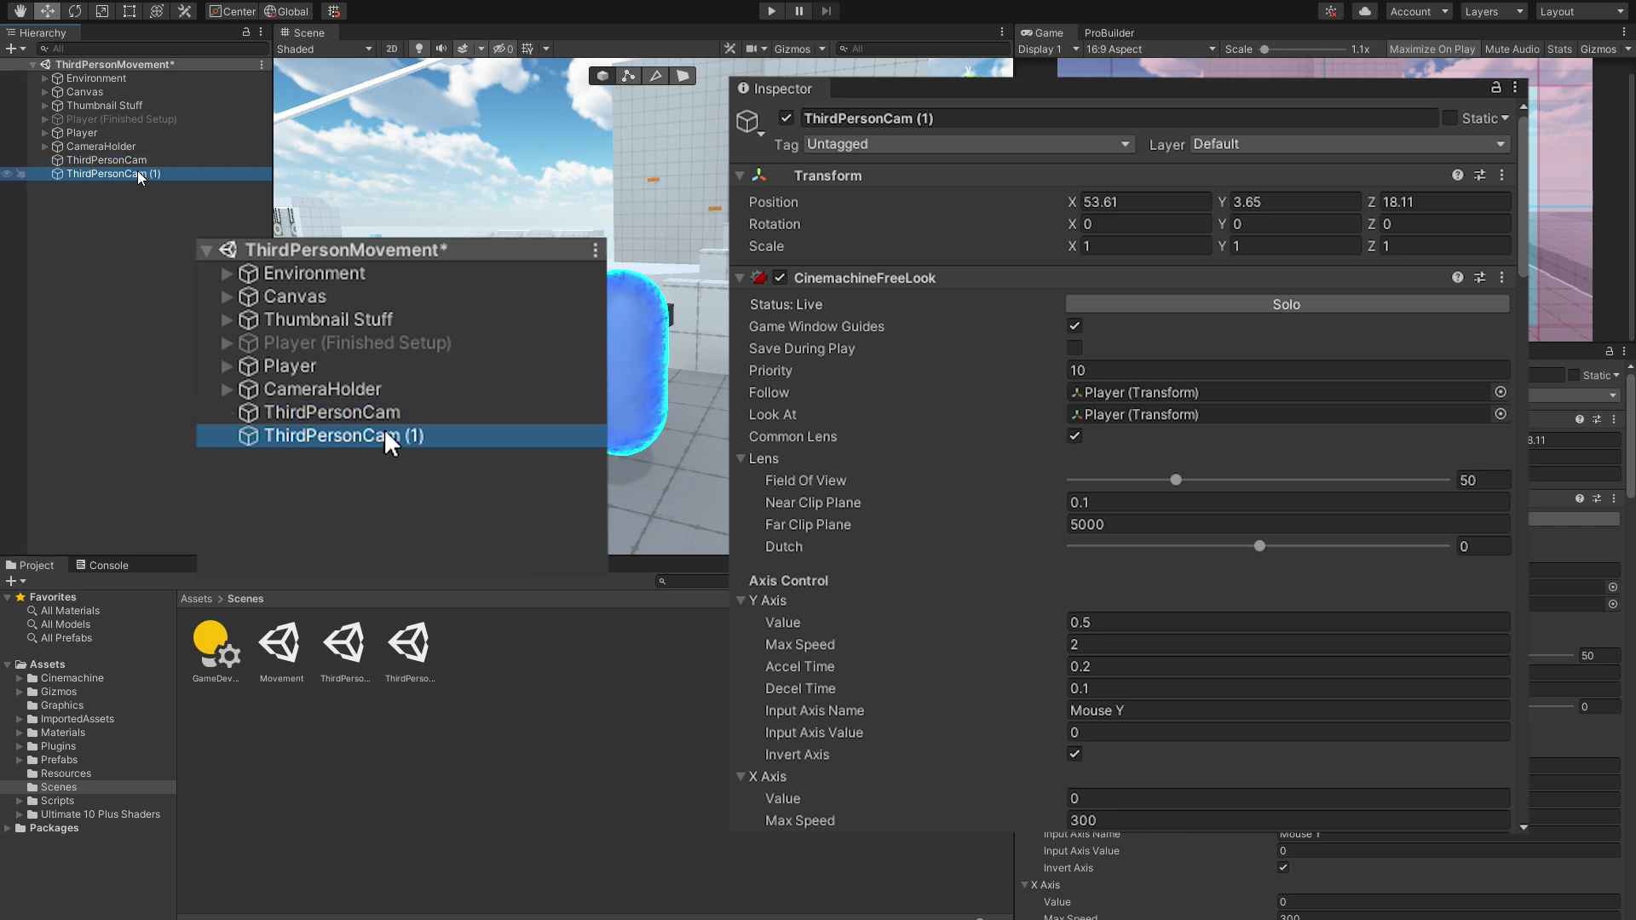
pyautogui.press('Up')
pyautogui.click(790, 116)
pyautogui.click(414, 433)
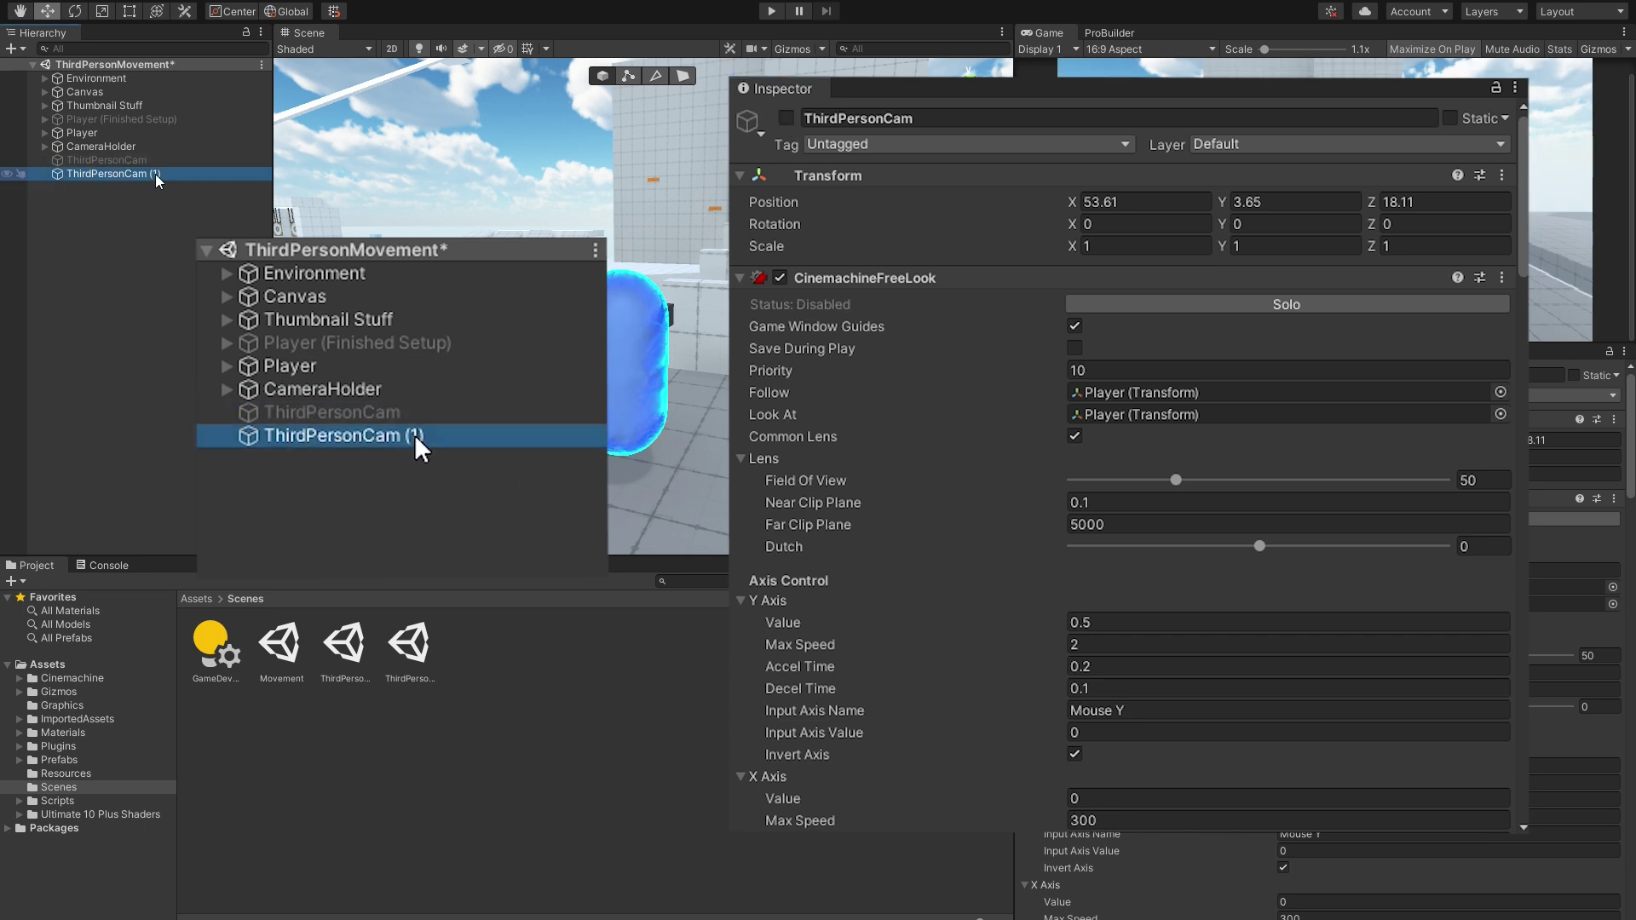
pyautogui.rightClick(417, 434)
pyautogui.click(477, 584)
pyautogui.write('CombatC')
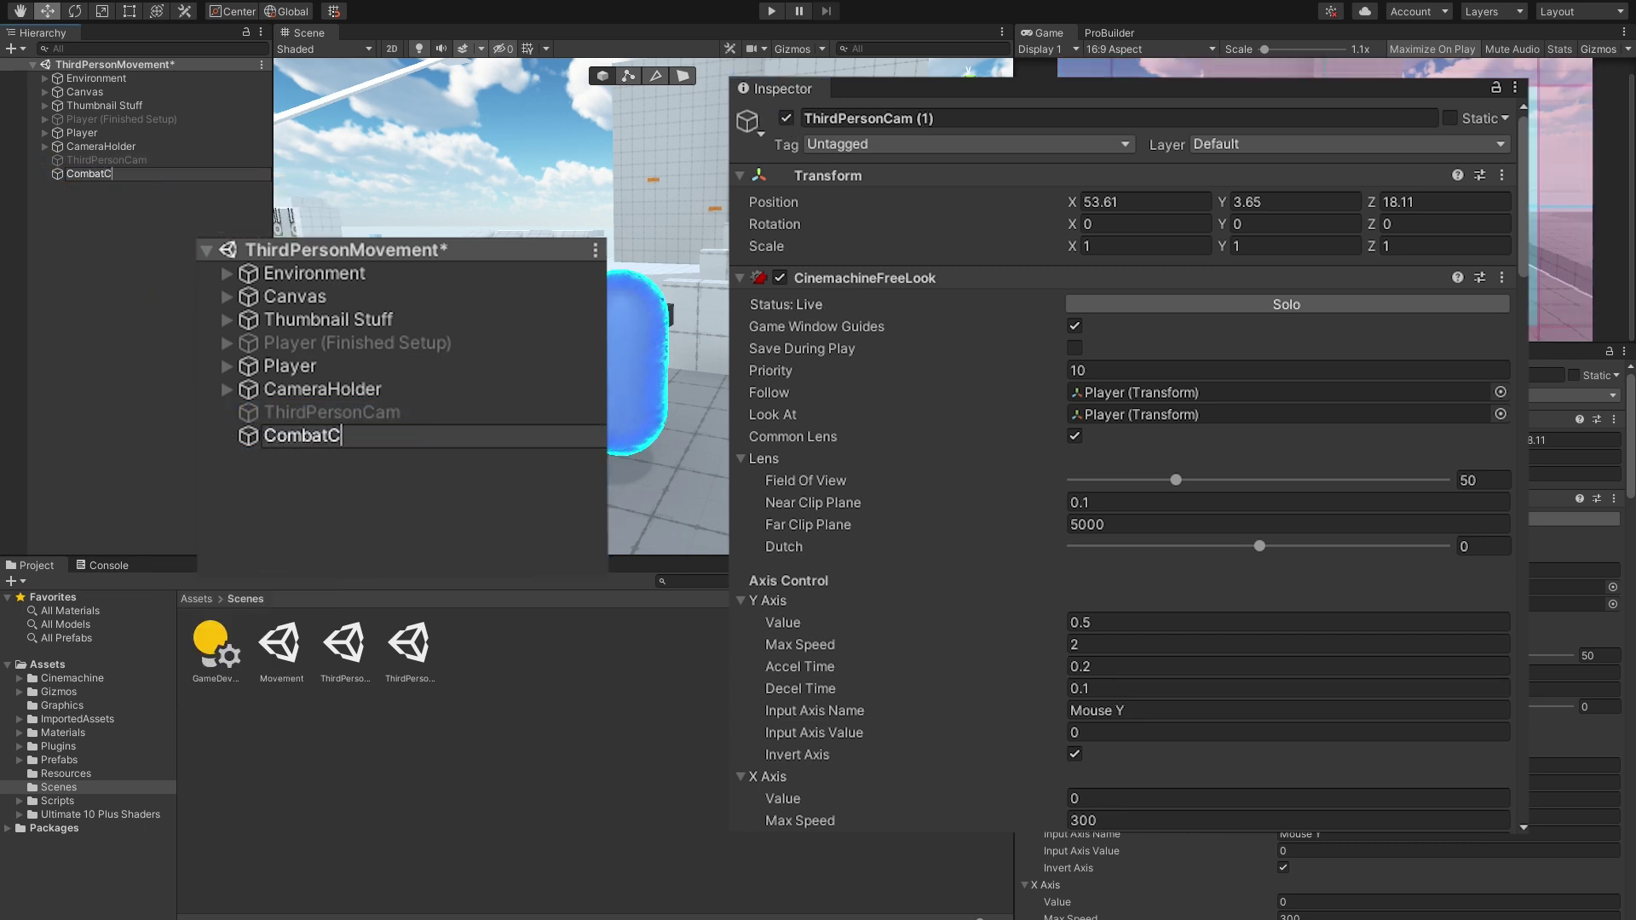
pyautogui.write('am')
pyautogui.press('Return')
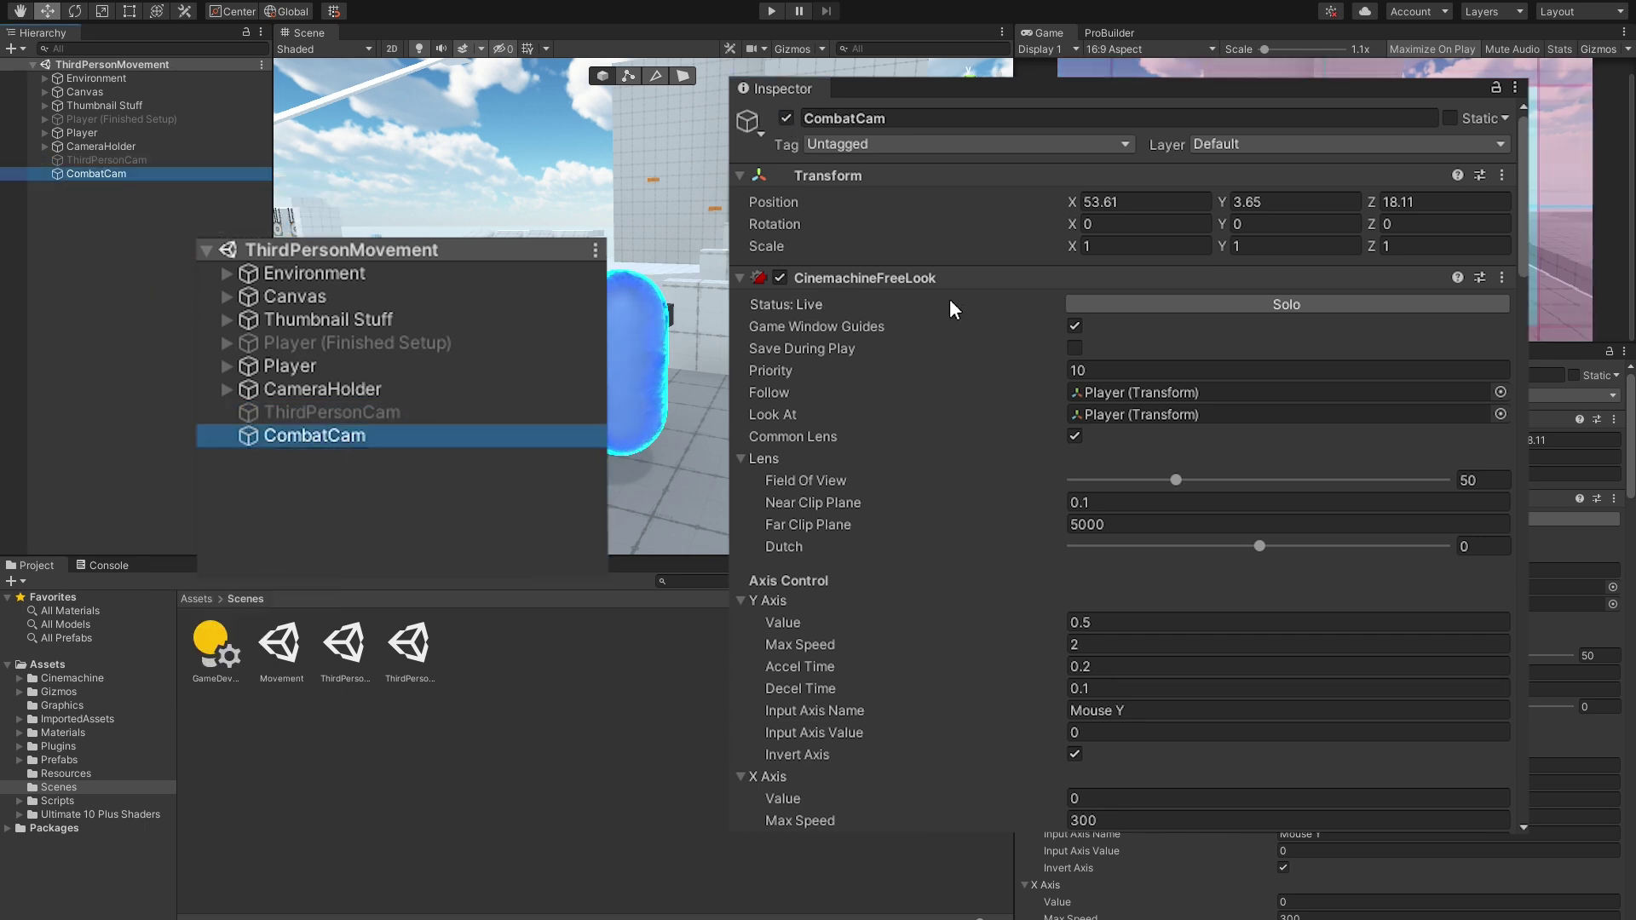
# Make the Player's Orientation child CombatLookAt the CombatCam's look-at target.
pyautogui.click(1092, 393)
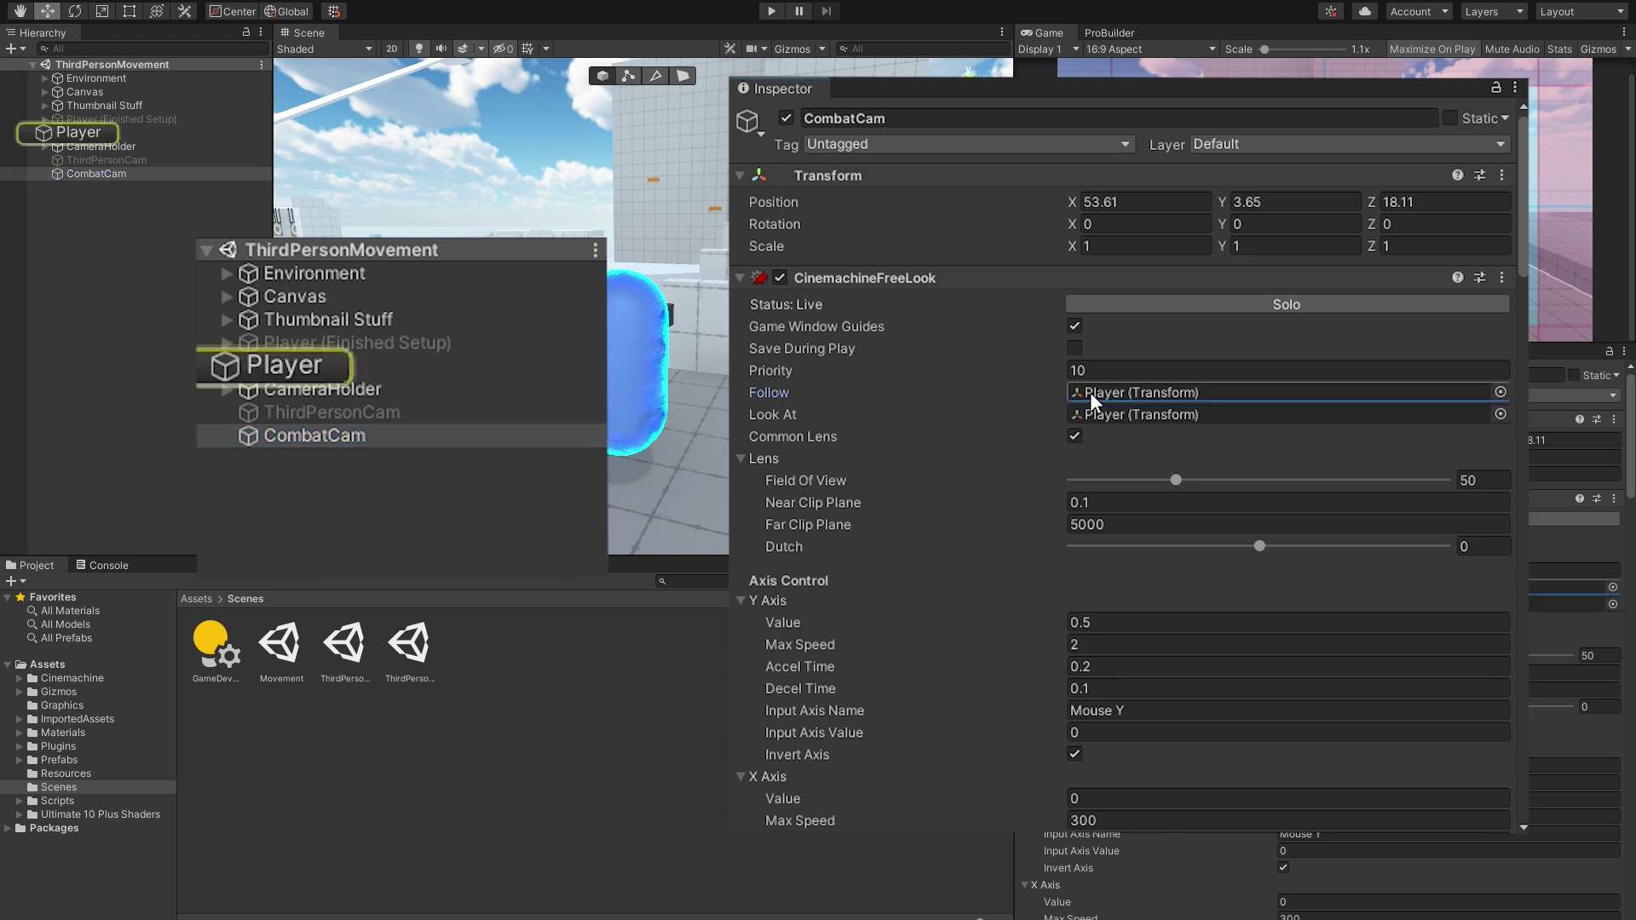
pyautogui.click(44, 133)
pyautogui.click(57, 160)
pyautogui.click(114, 173)
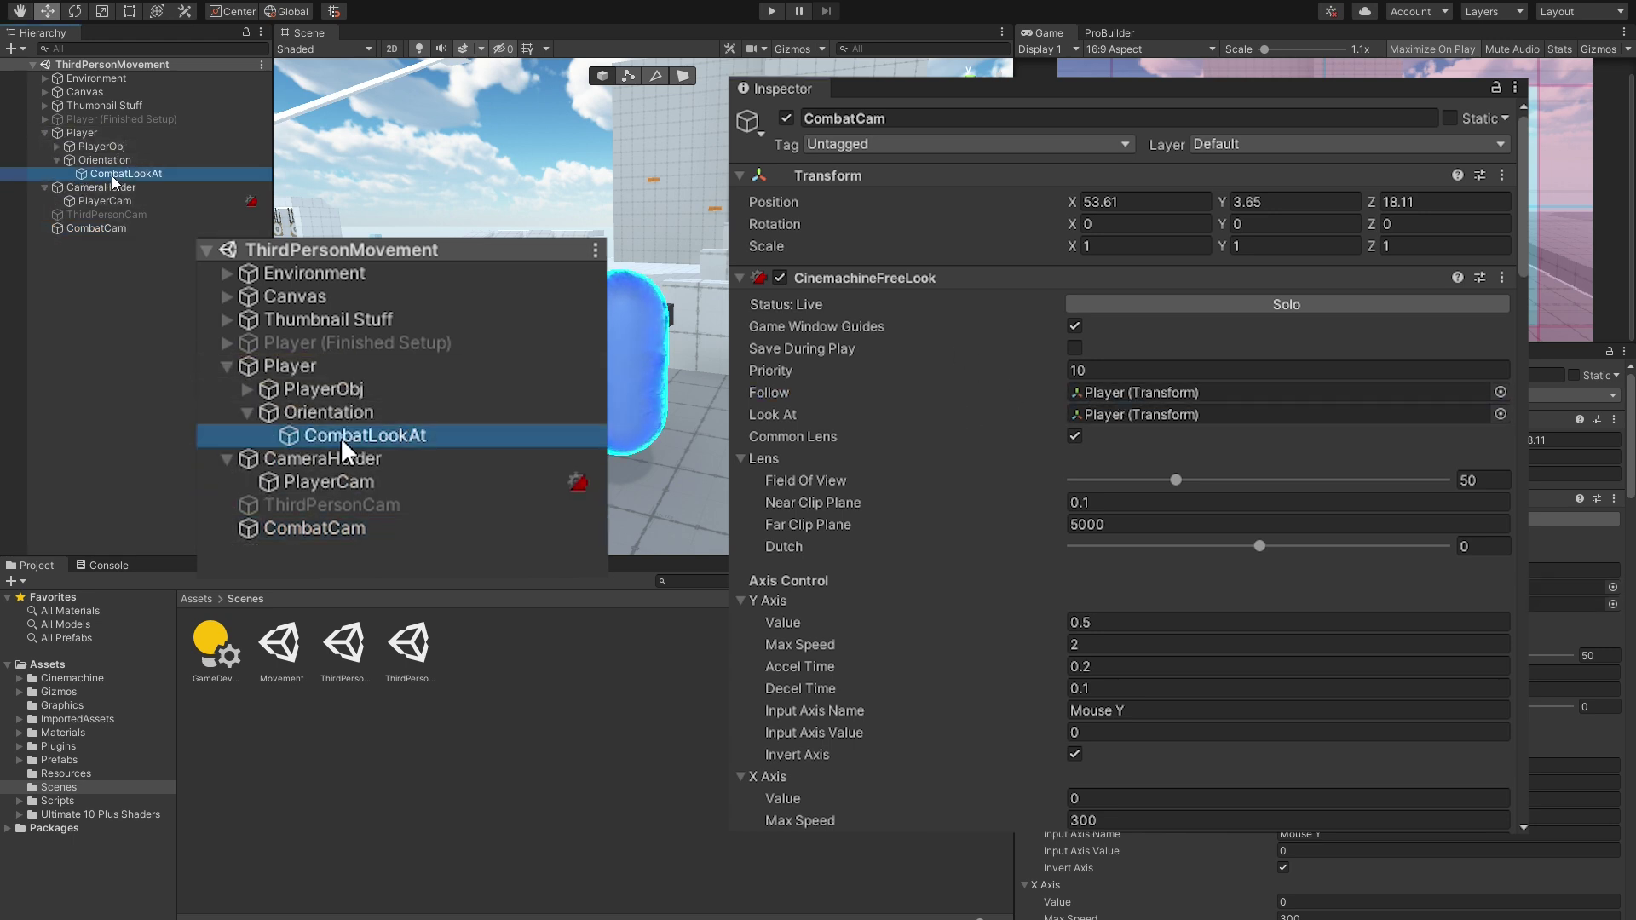
pyautogui.moveTo(115, 180); pyautogui.dragTo(1133, 414)
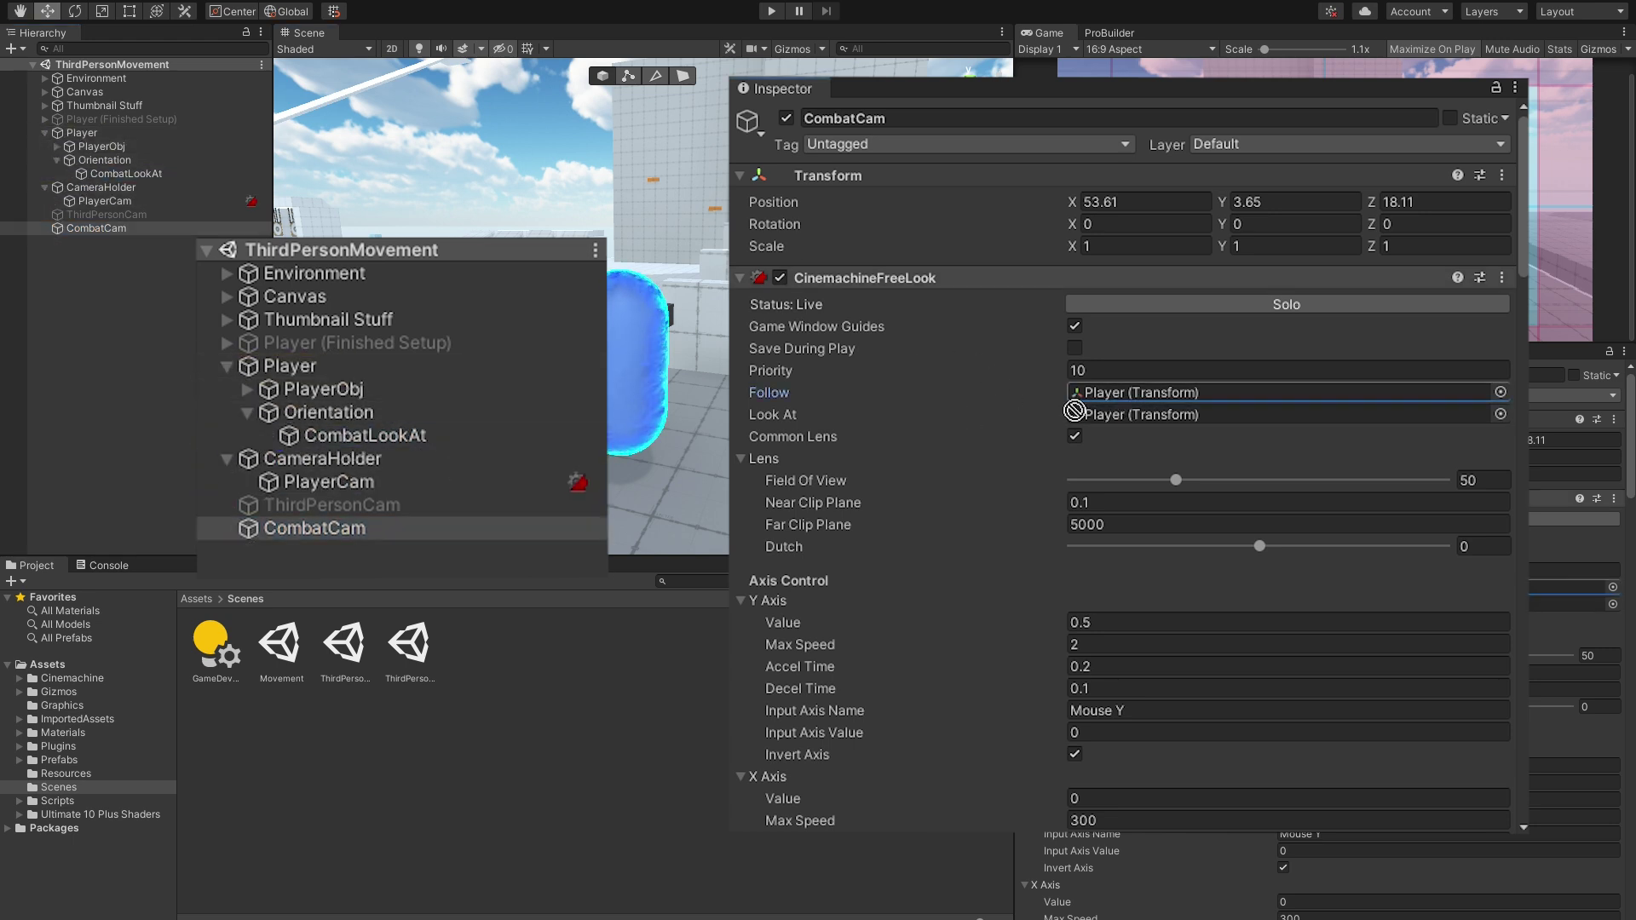
# Set CombatCam's field of view to 45 and its middle rig Tracked Object Offset Y to 0.
pyautogui.click(1482, 480)
pyautogui.write('45')
pyautogui.scroll(-3, 1467, 441)
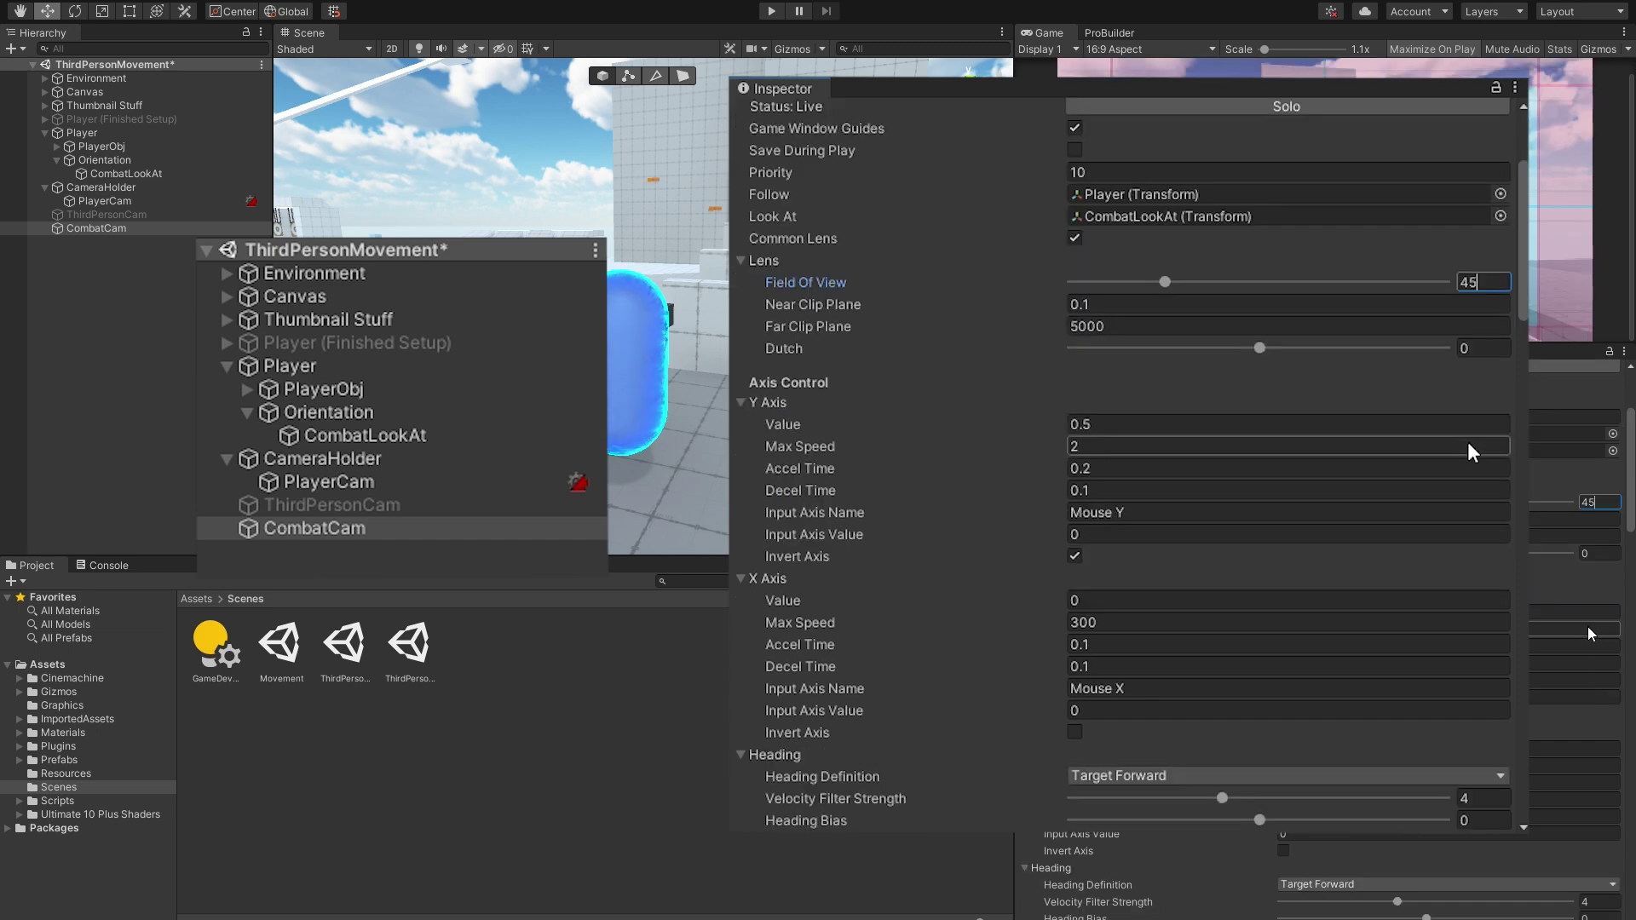
pyautogui.scroll(-3, 1467, 442)
pyautogui.scroll(-5, 1467, 441)
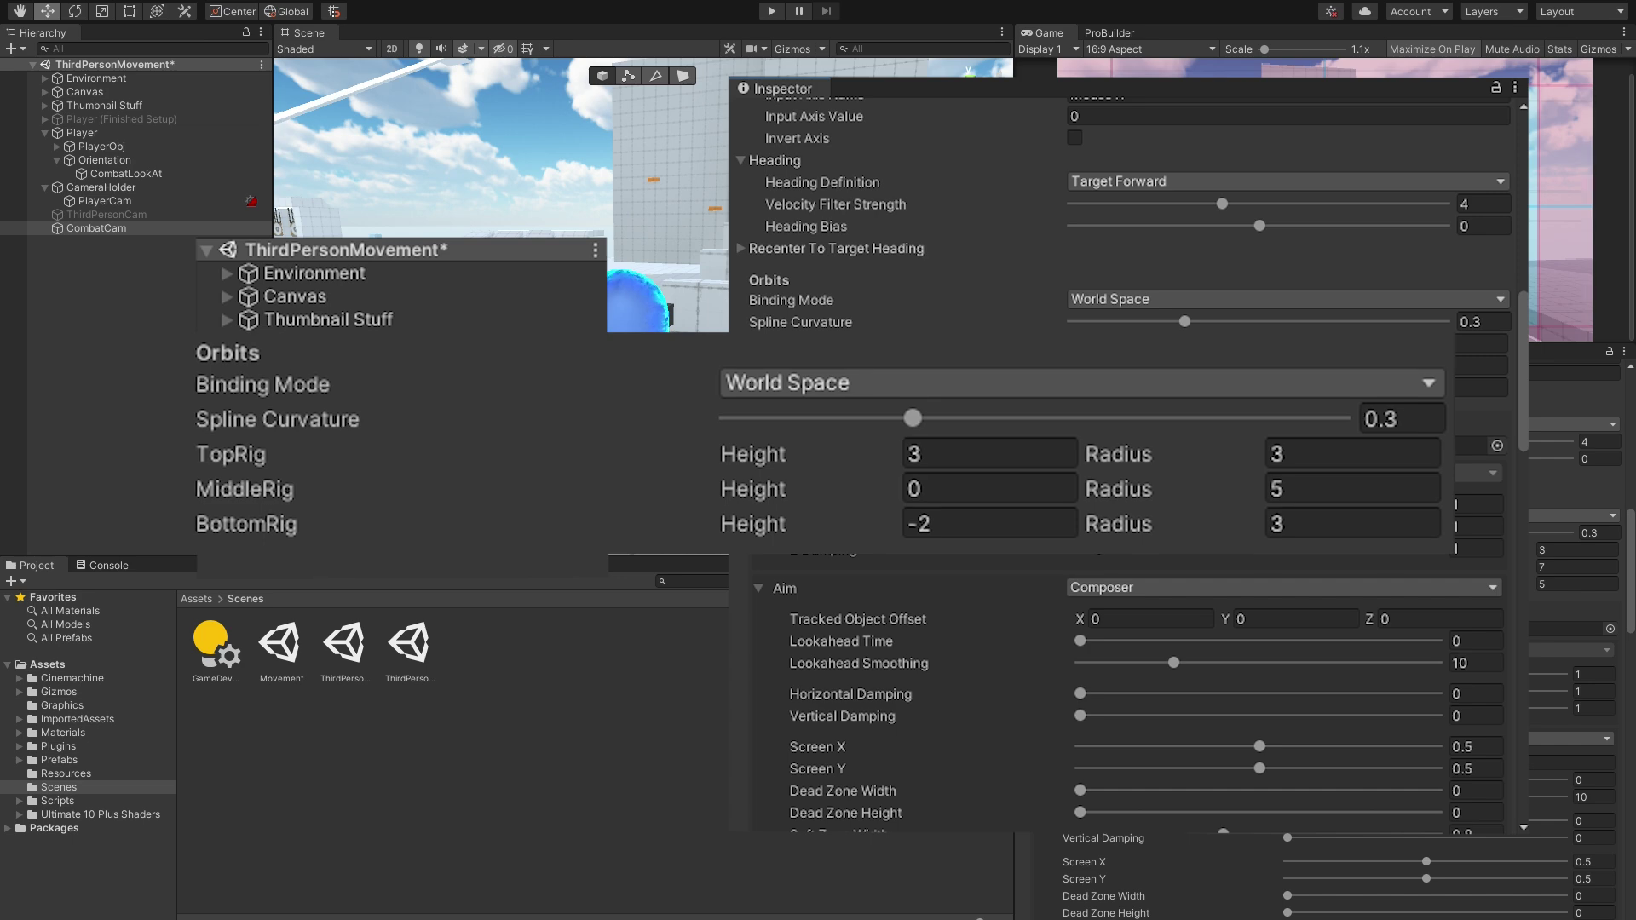
pyautogui.scroll(-5, 1350, 302)
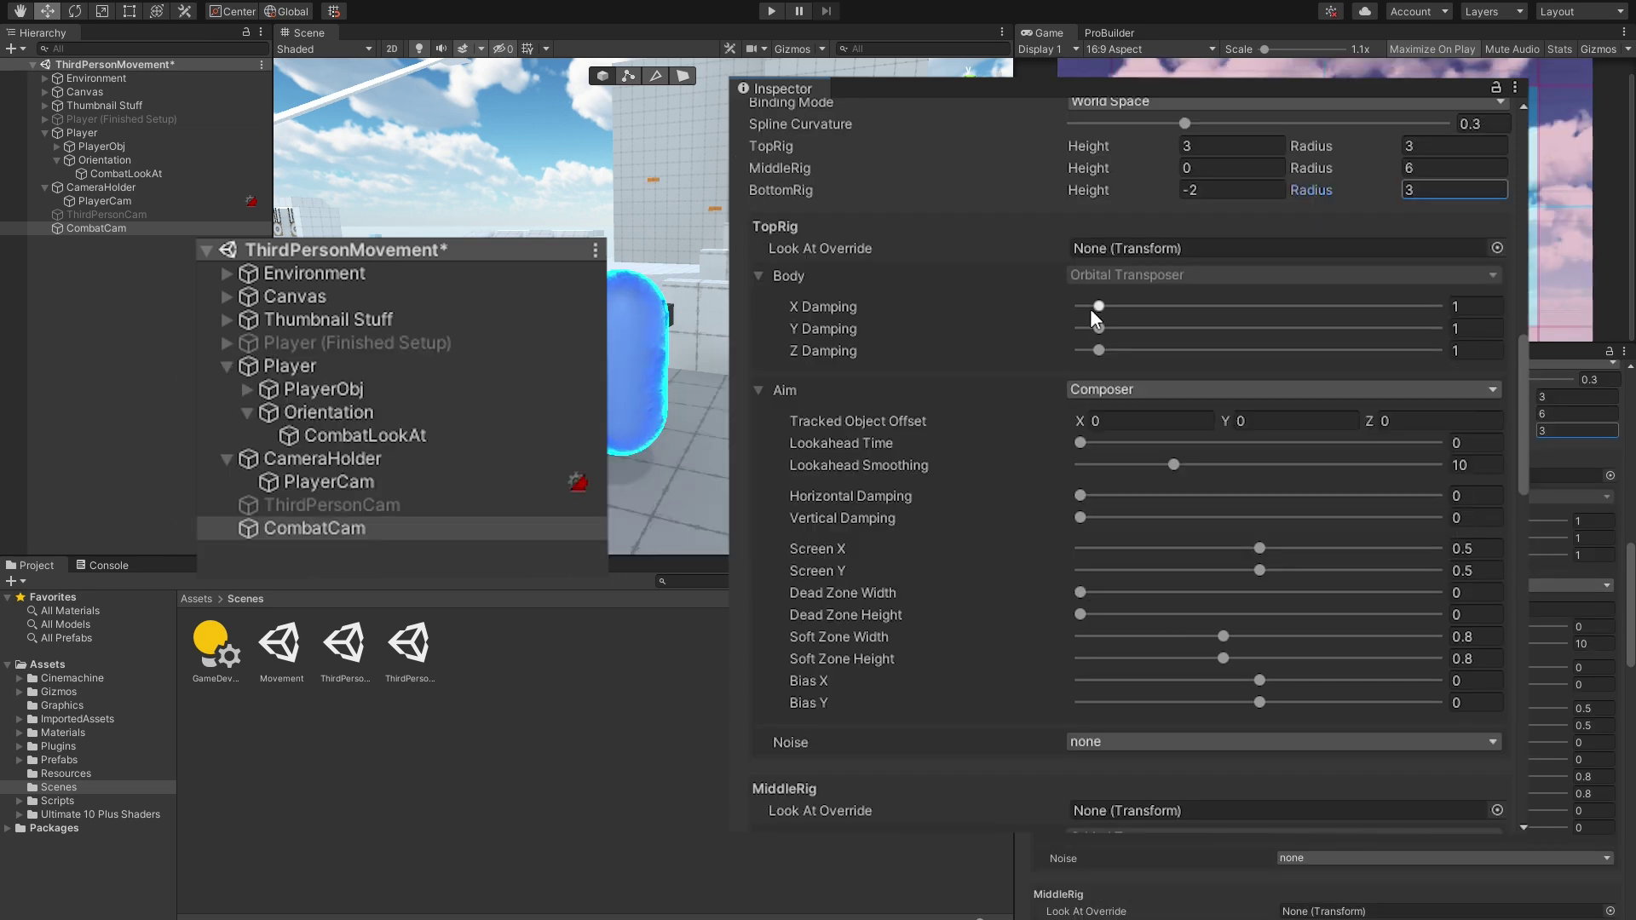
pyautogui.scroll(-5, 999, 400)
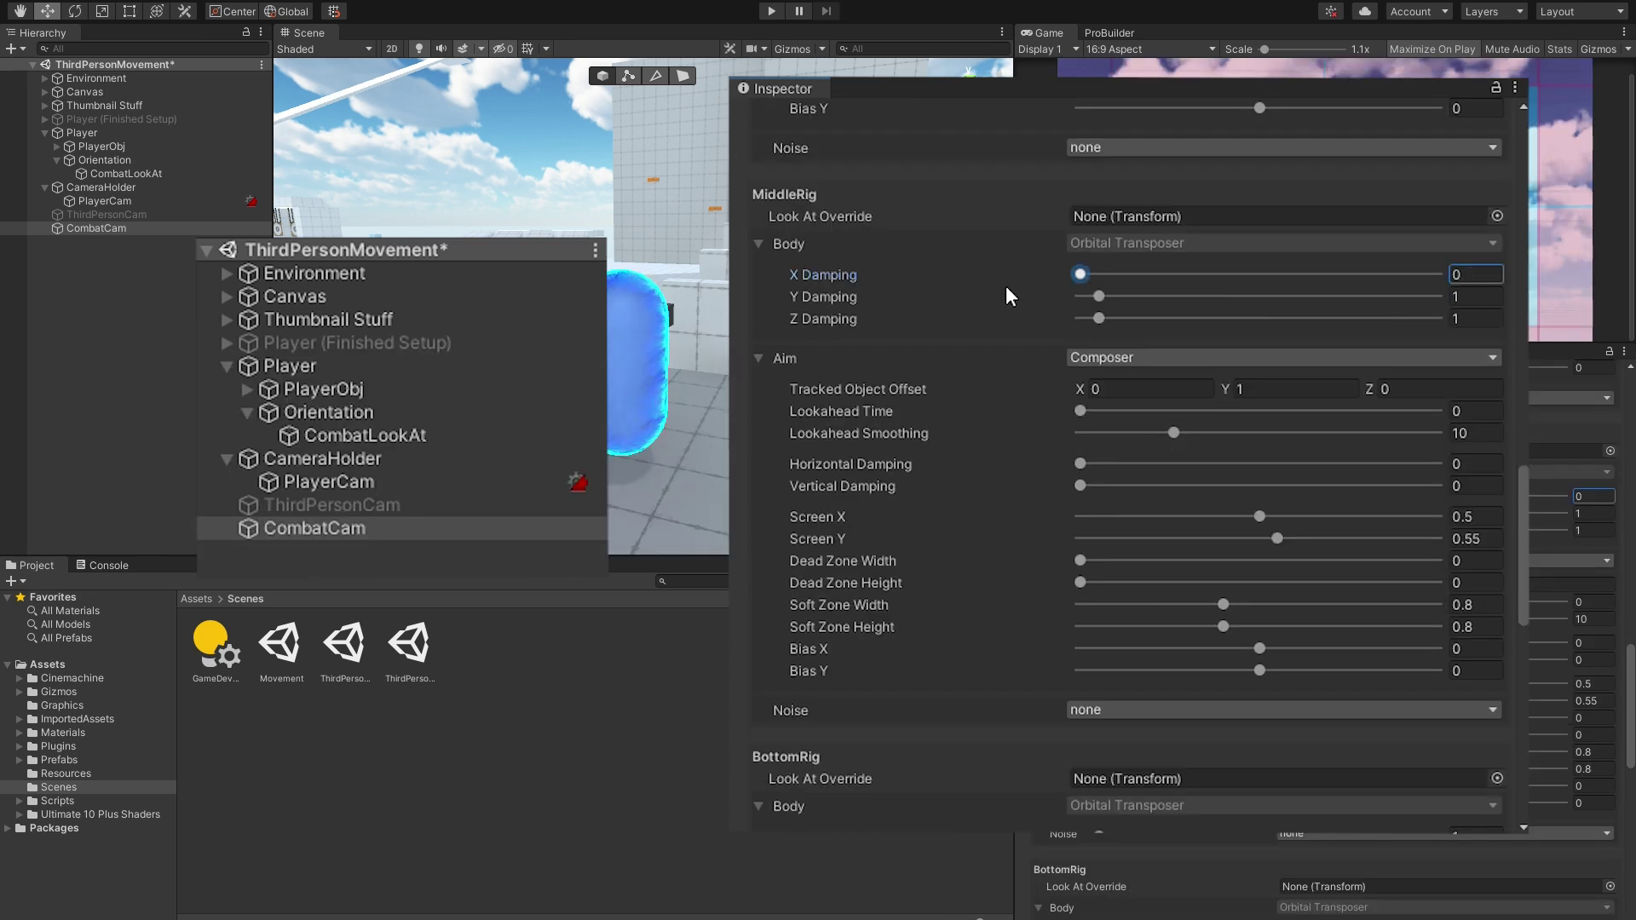
pyautogui.scroll(-5, 994, 354)
pyautogui.scroll(-3, 1099, 428)
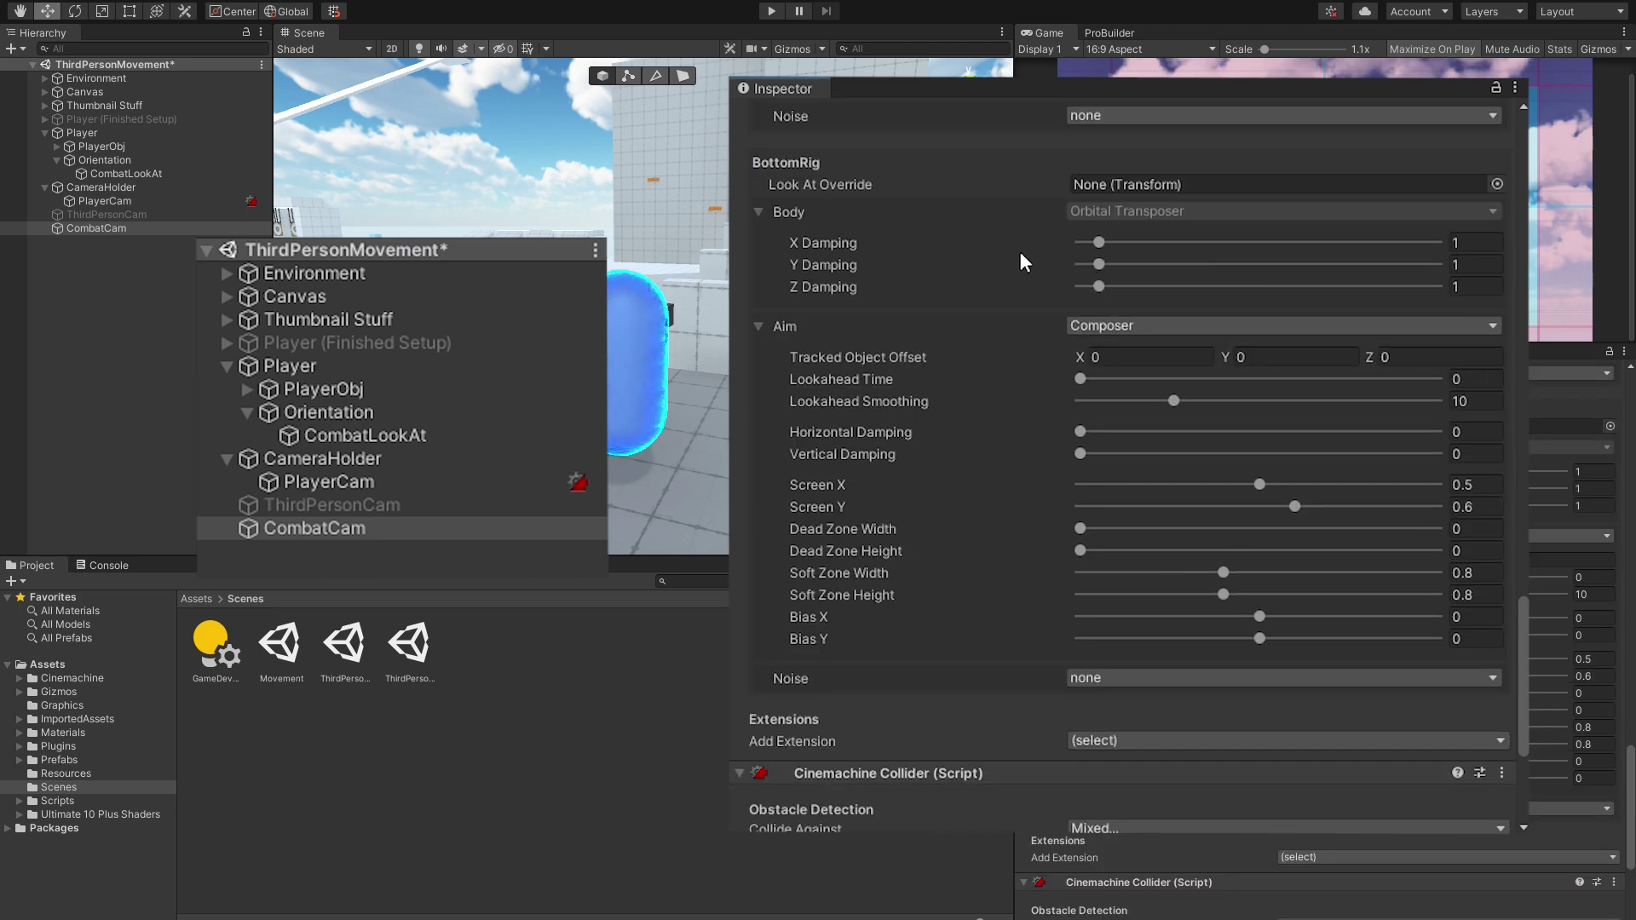
pyautogui.scroll(8, 975, 339)
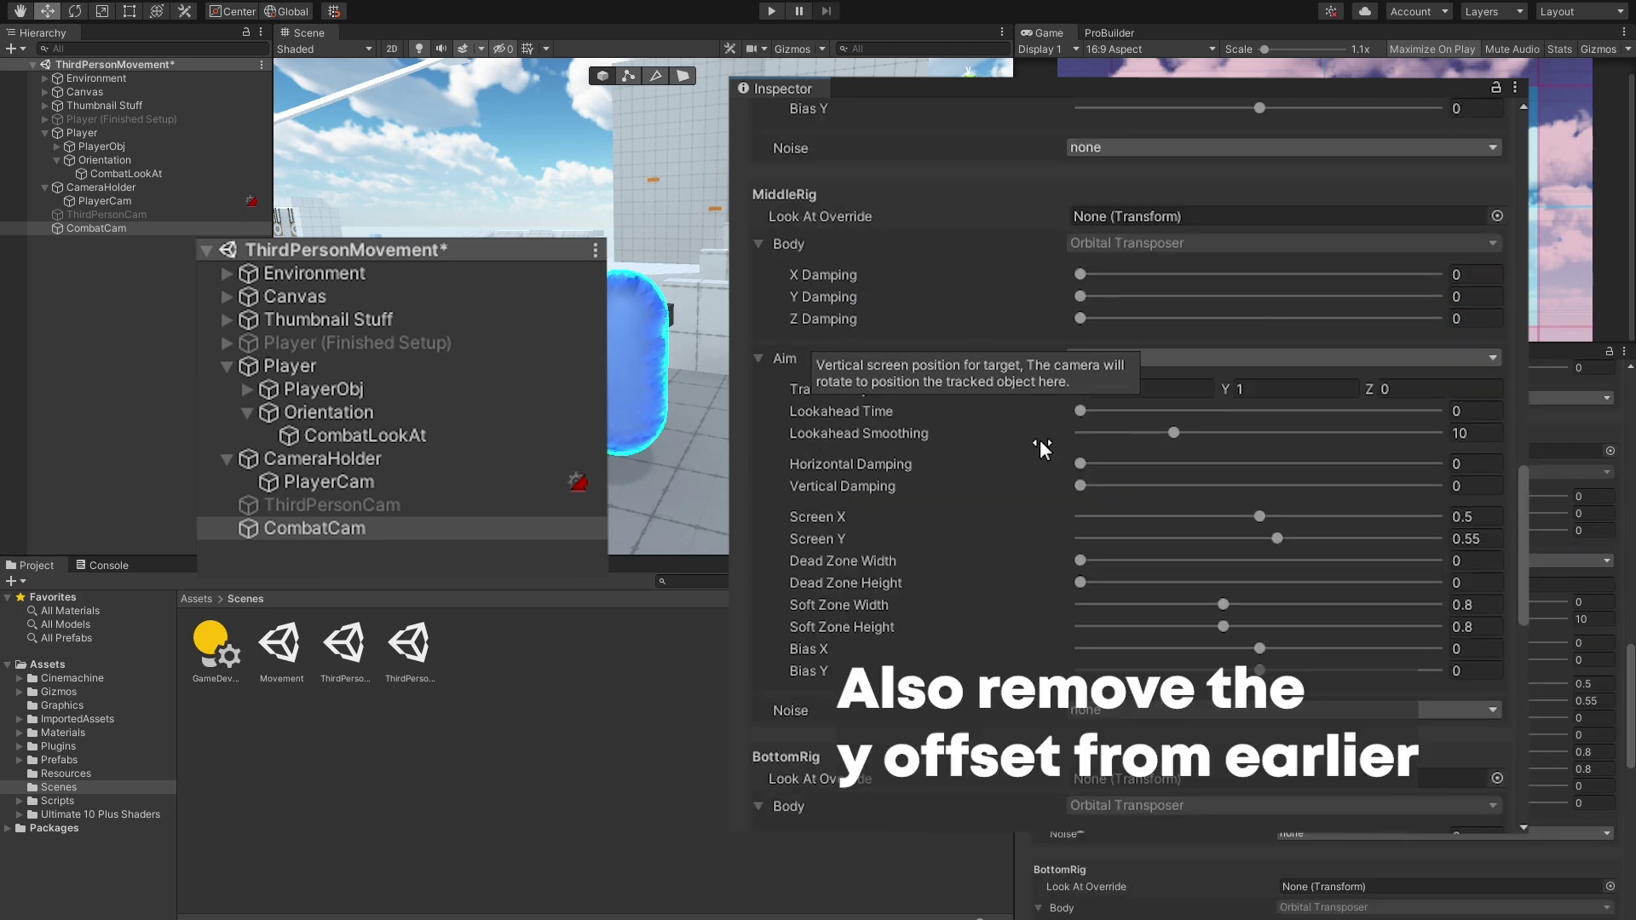
pyautogui.write('0')
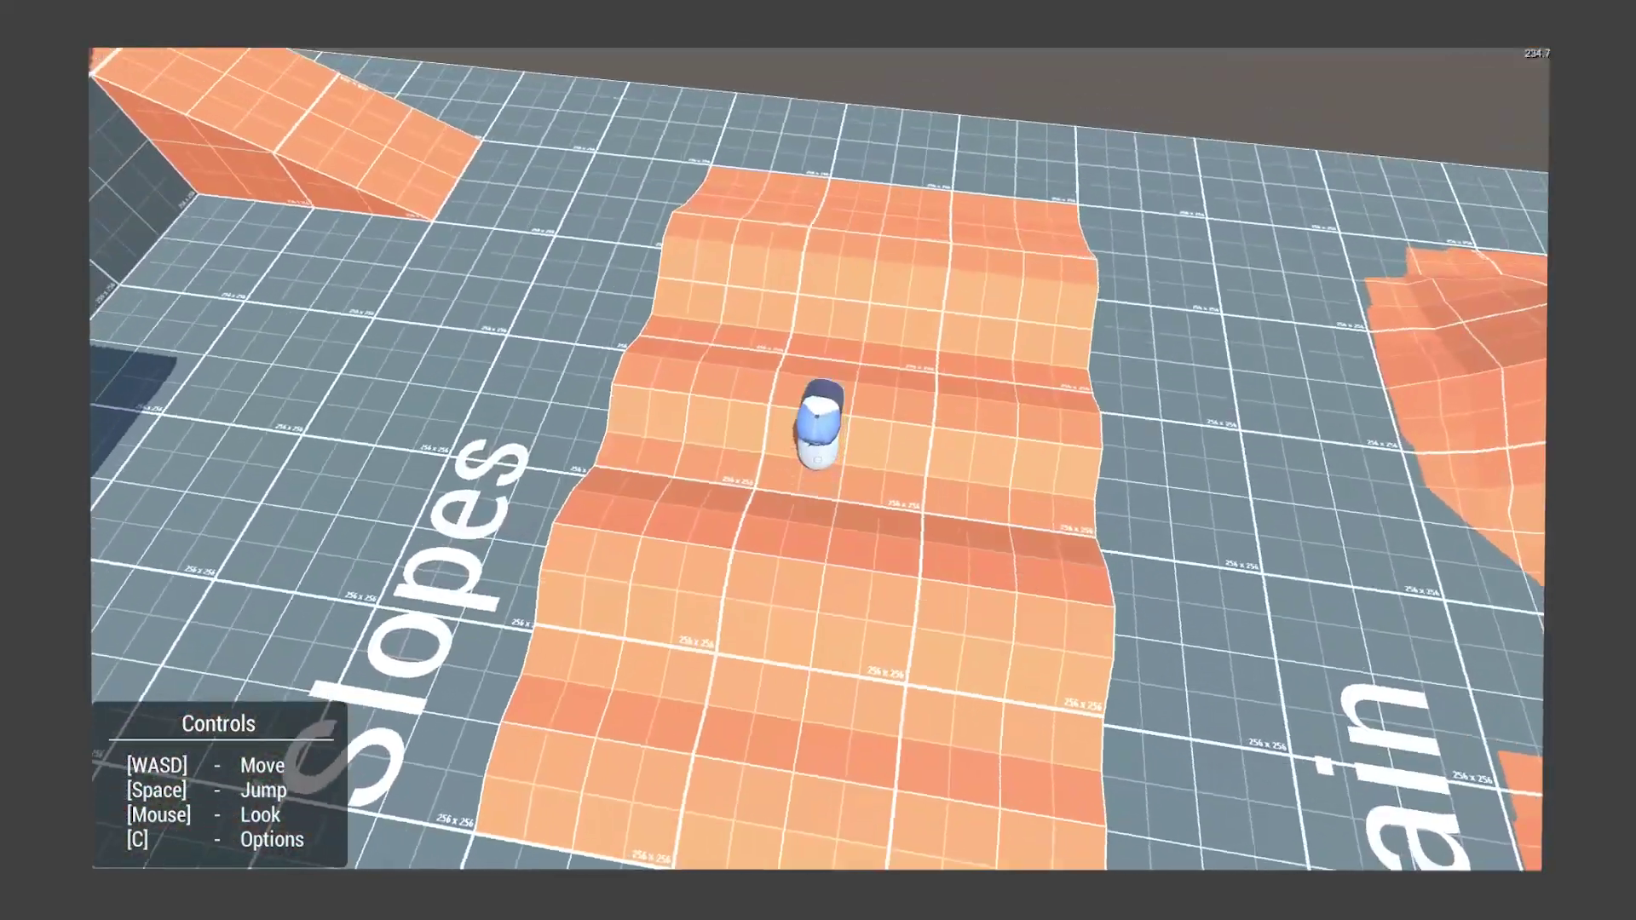
# Walk the character across the level, then add currentStyle == CameraStyle.Topdown to the rotation check.
pyautogui.press('w')
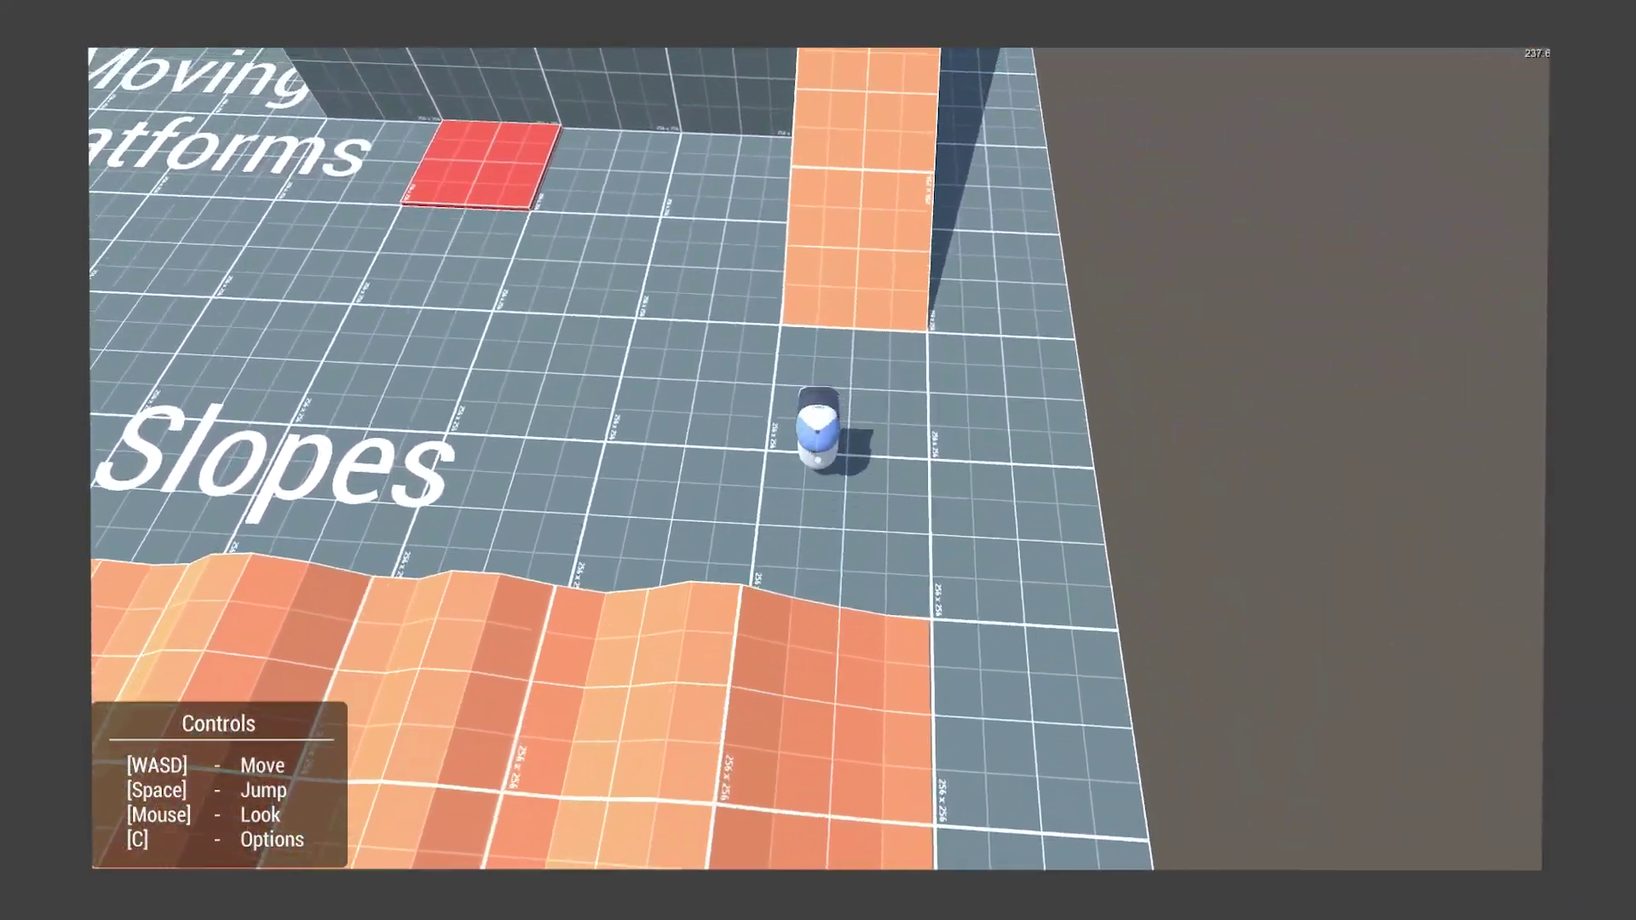
pyautogui.press('w')
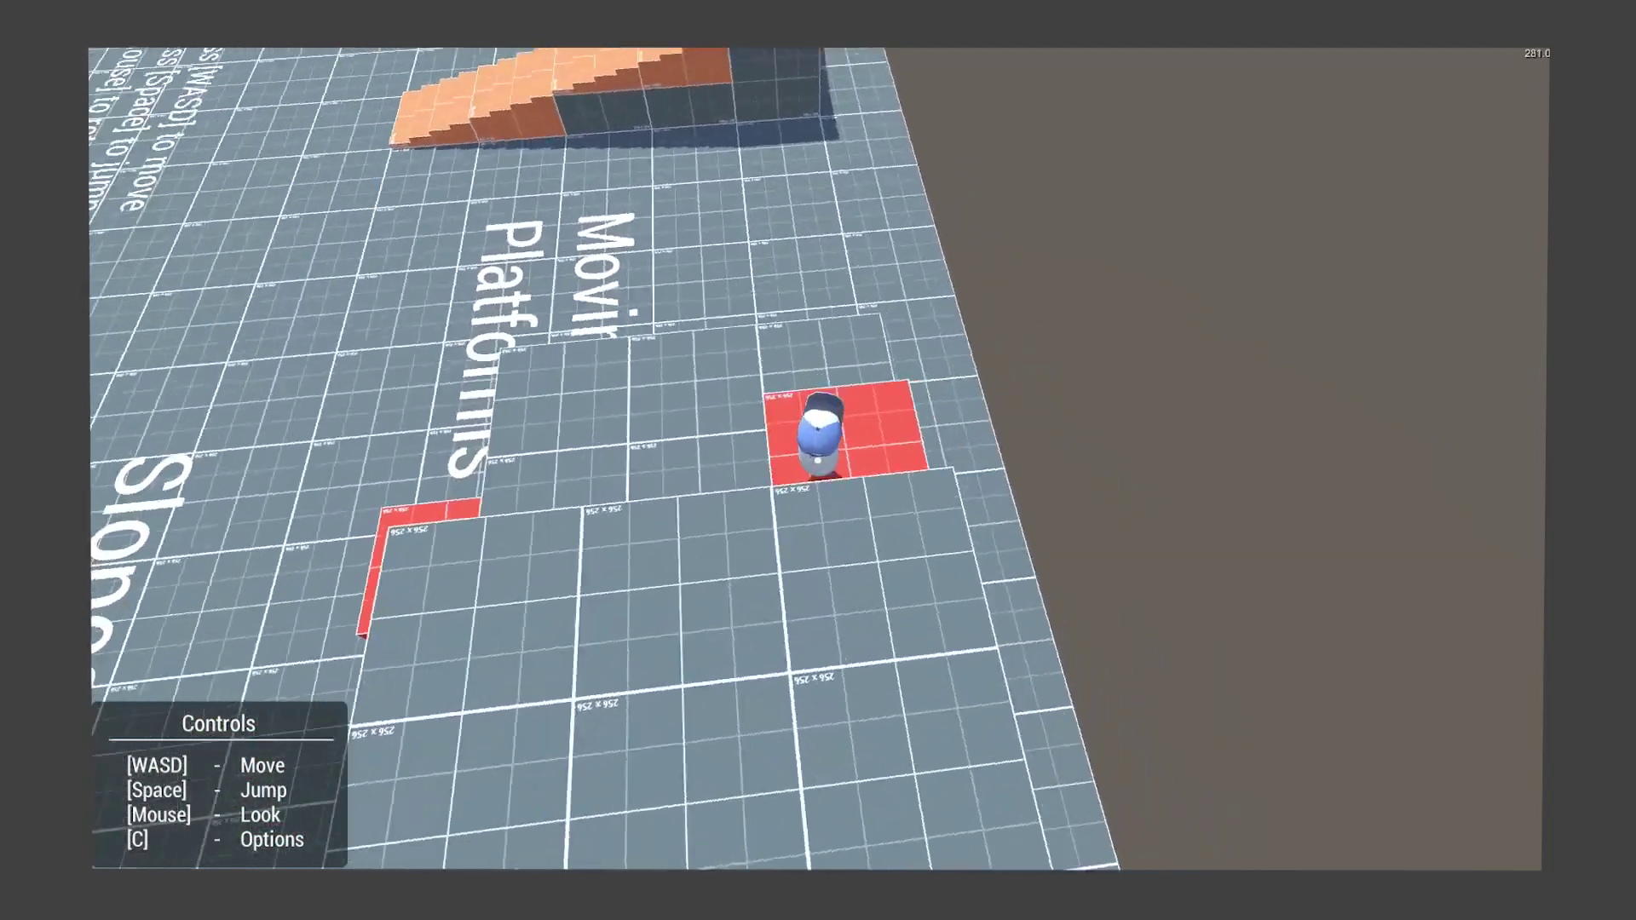
pyautogui.press('w')
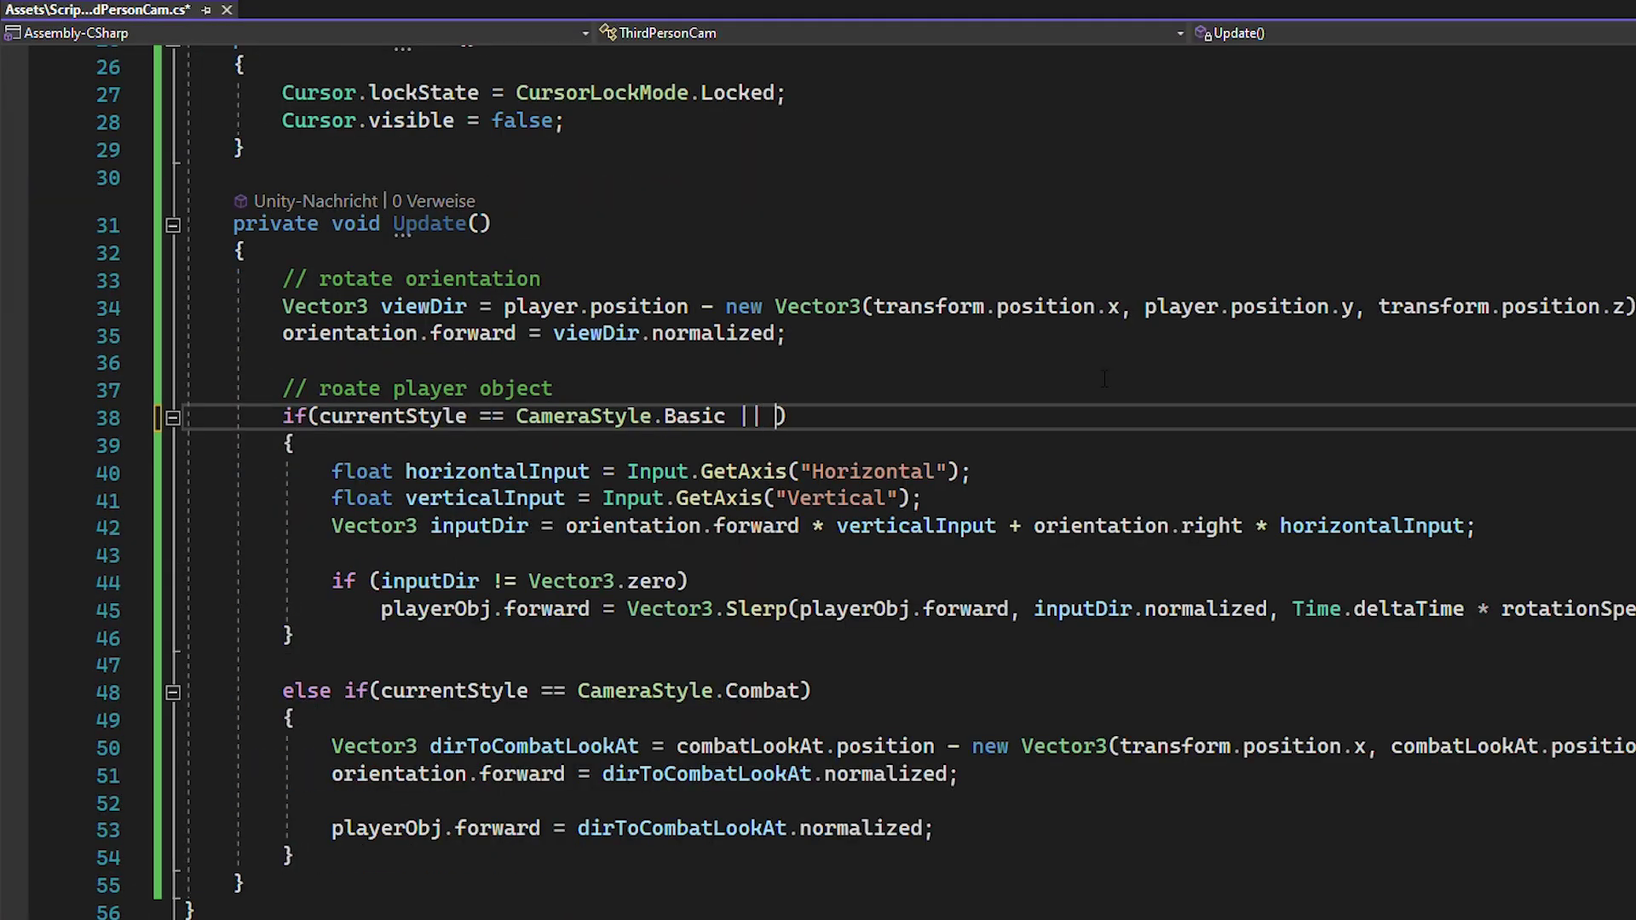
pyautogui.write('currentStyle == ')
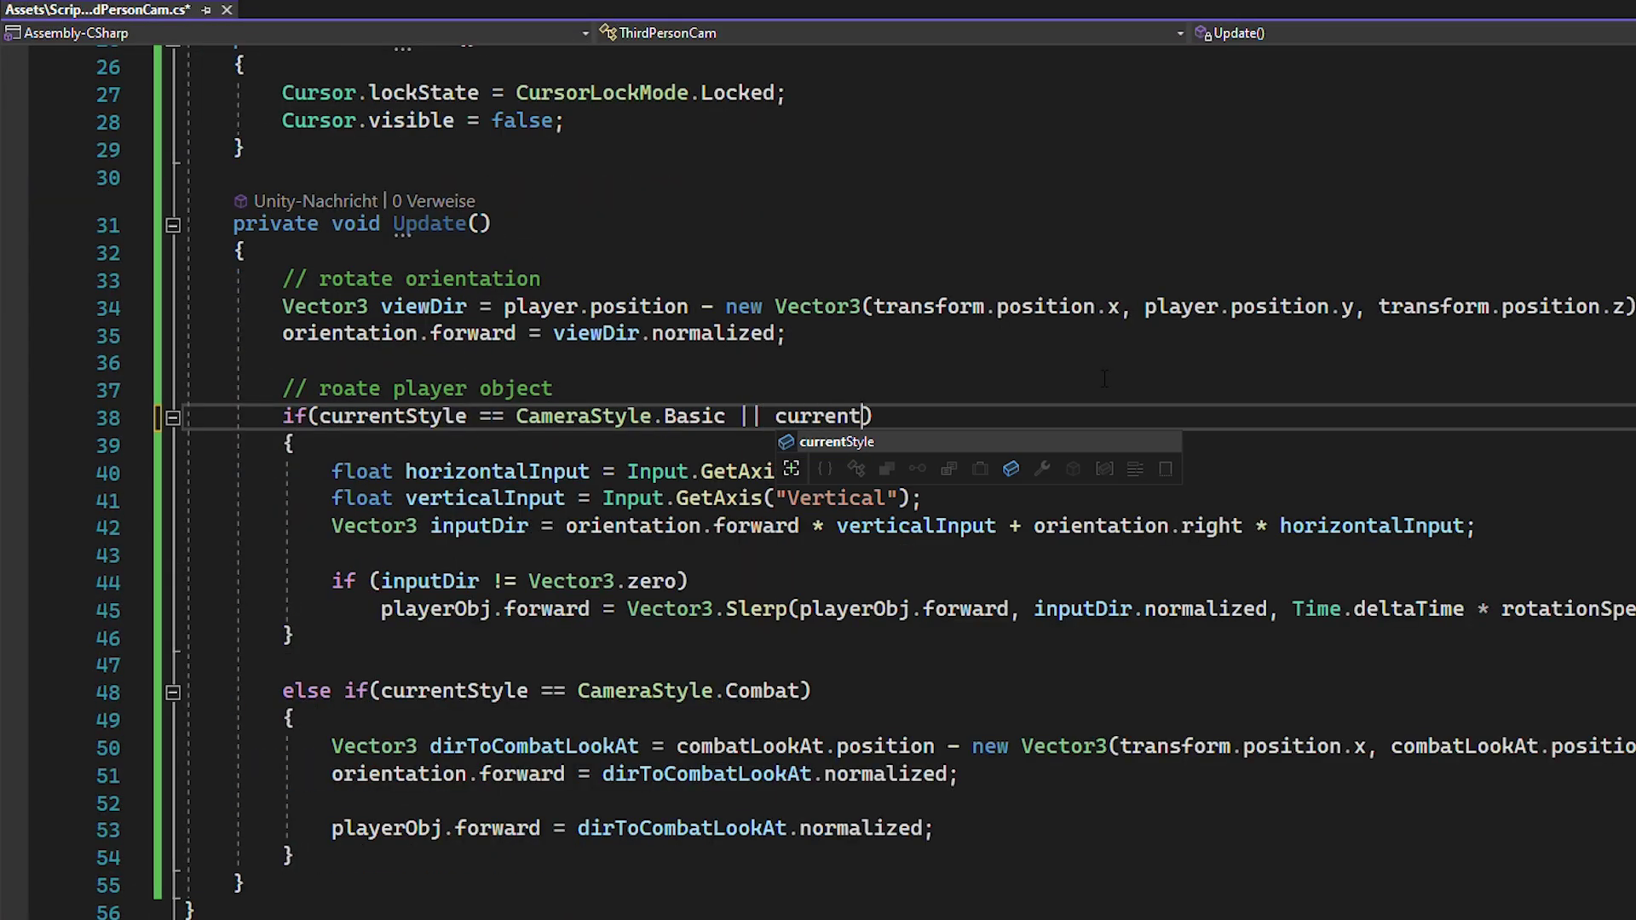
pyautogui.write('CameraStyle')
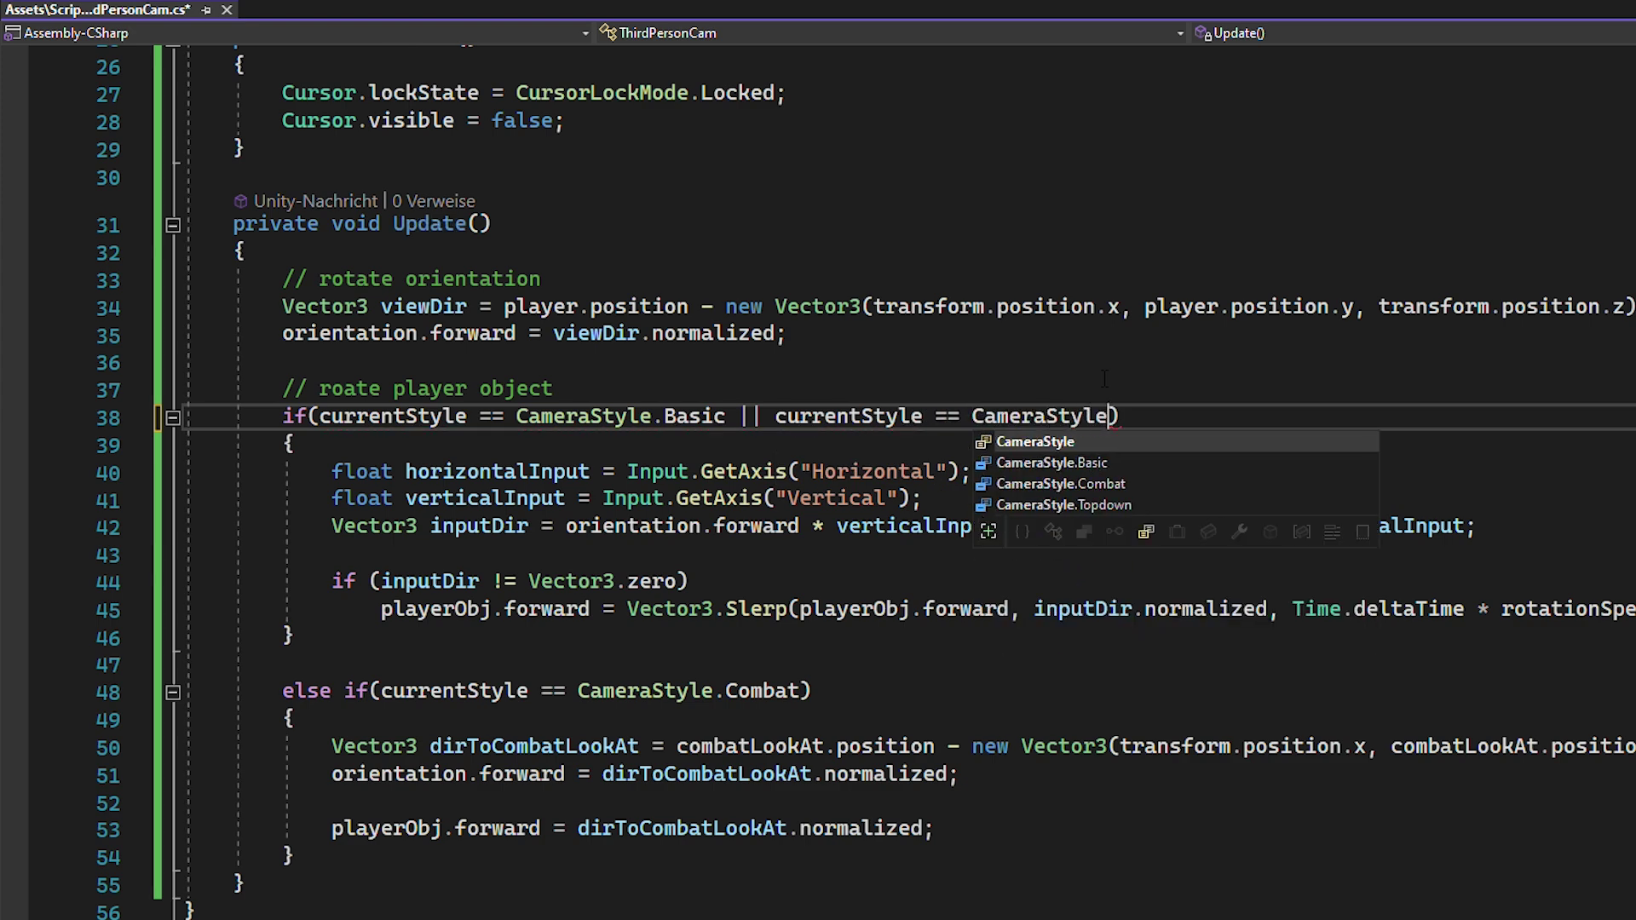
pyautogui.write('.To')
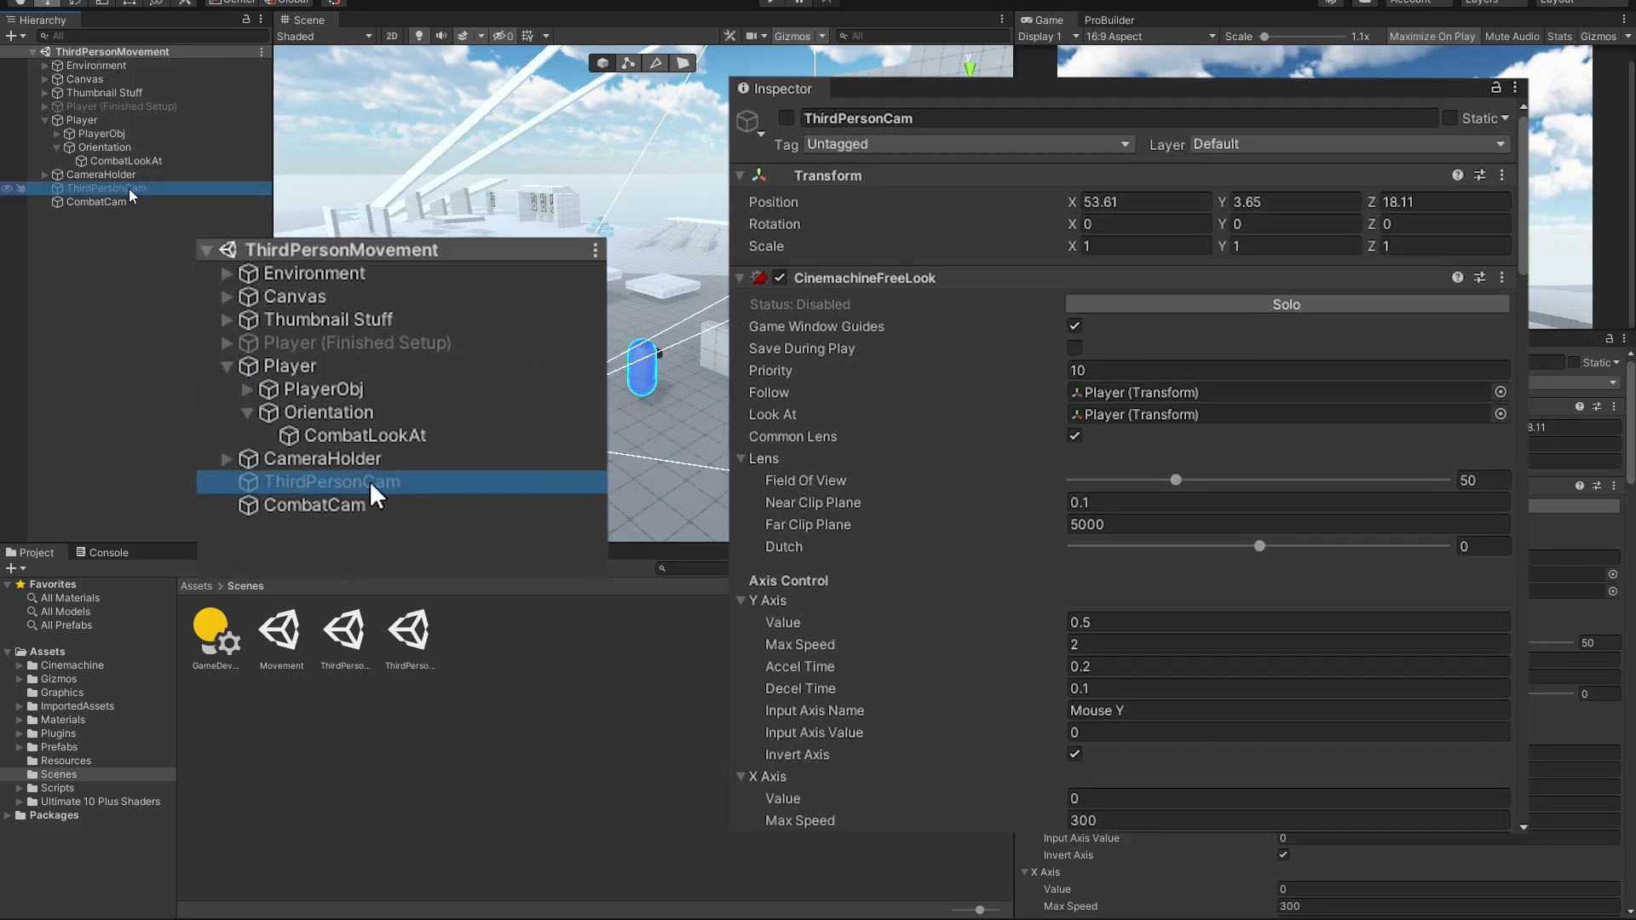
# Duplicate the third-person camera, disable CombatCam, and enable the copy renamed TopDownCam.
pyautogui.hotkey('ctrl', 'd')
pyautogui.click(97, 202)
pyautogui.click(785, 118)
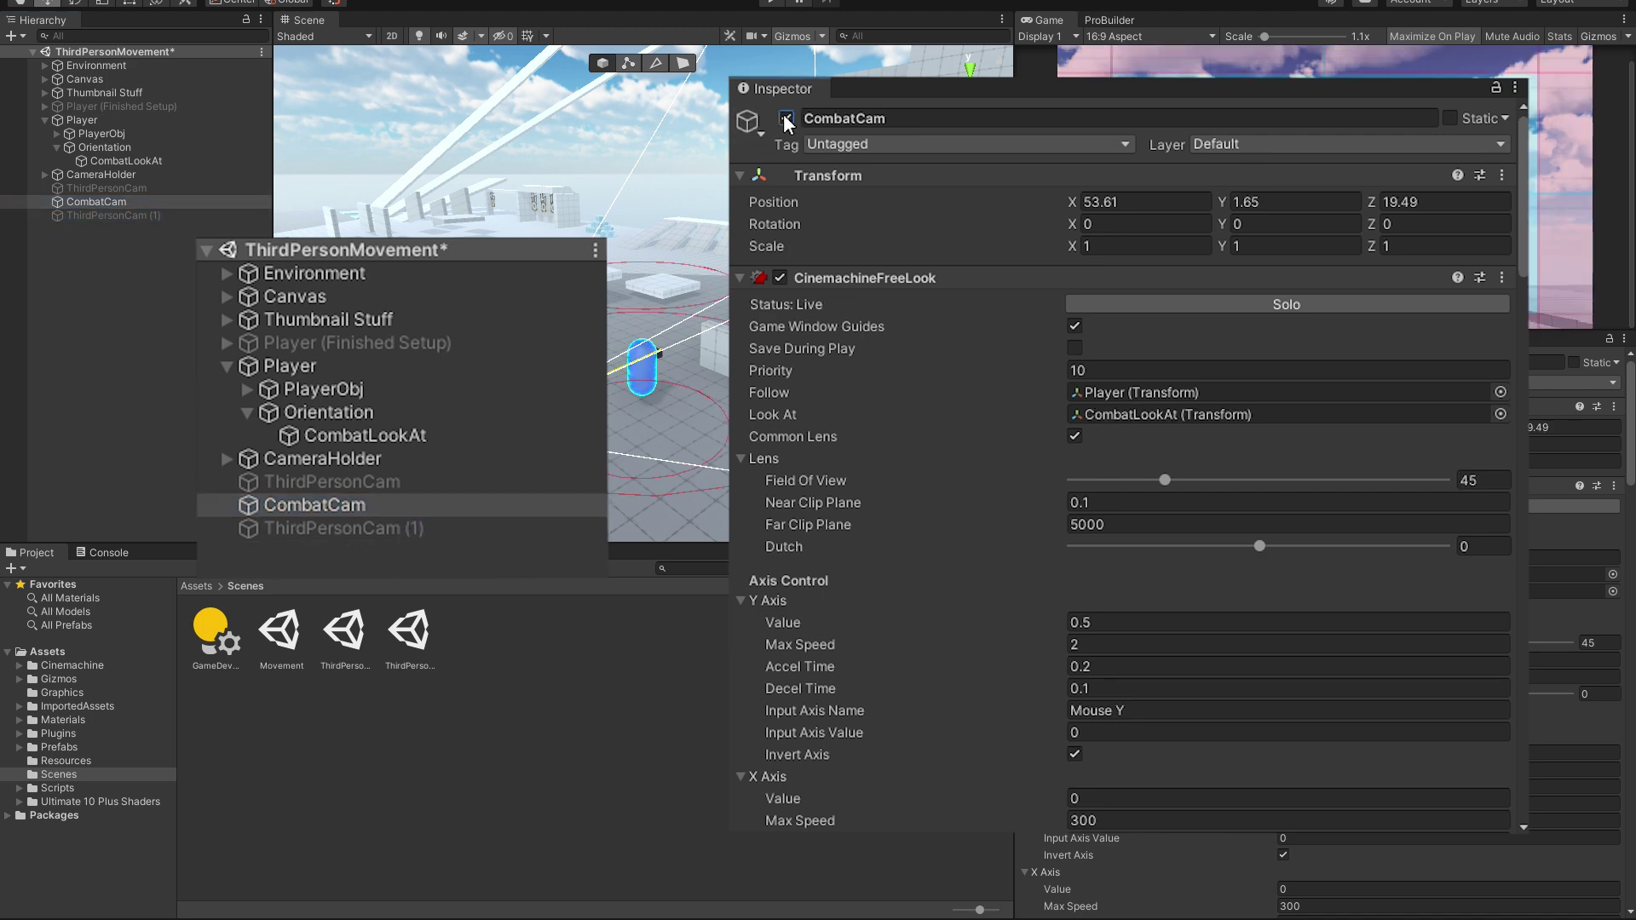
pyautogui.rightClick(106, 215)
pyautogui.click(178, 300)
pyautogui.write('TopDownCam')
pyautogui.press('Return')
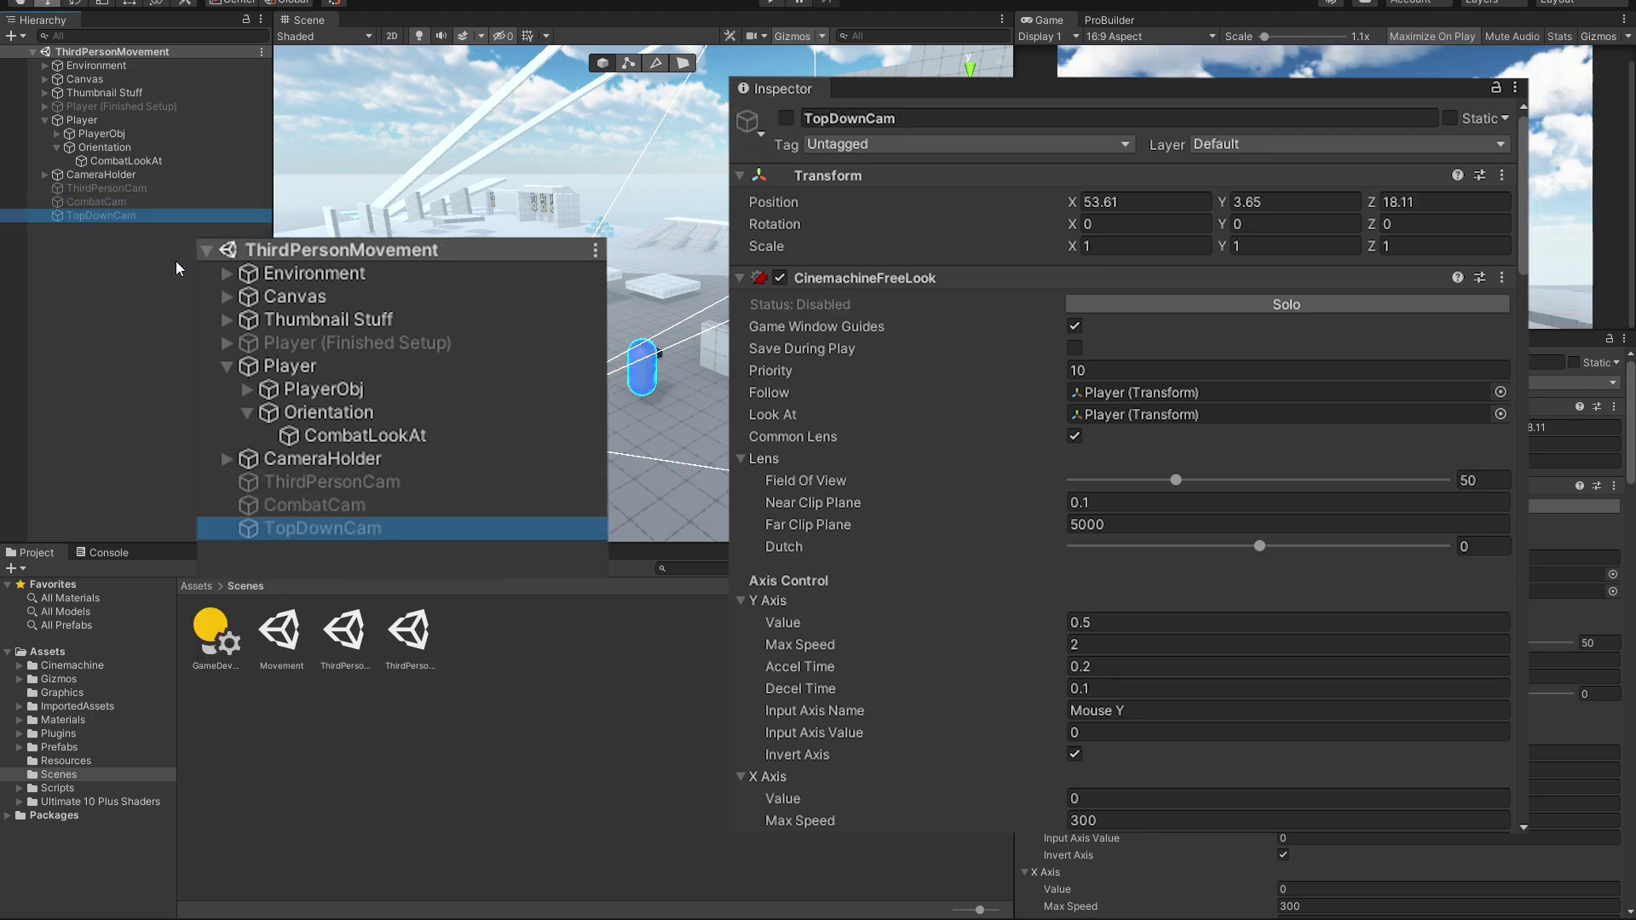
pyautogui.click(785, 117)
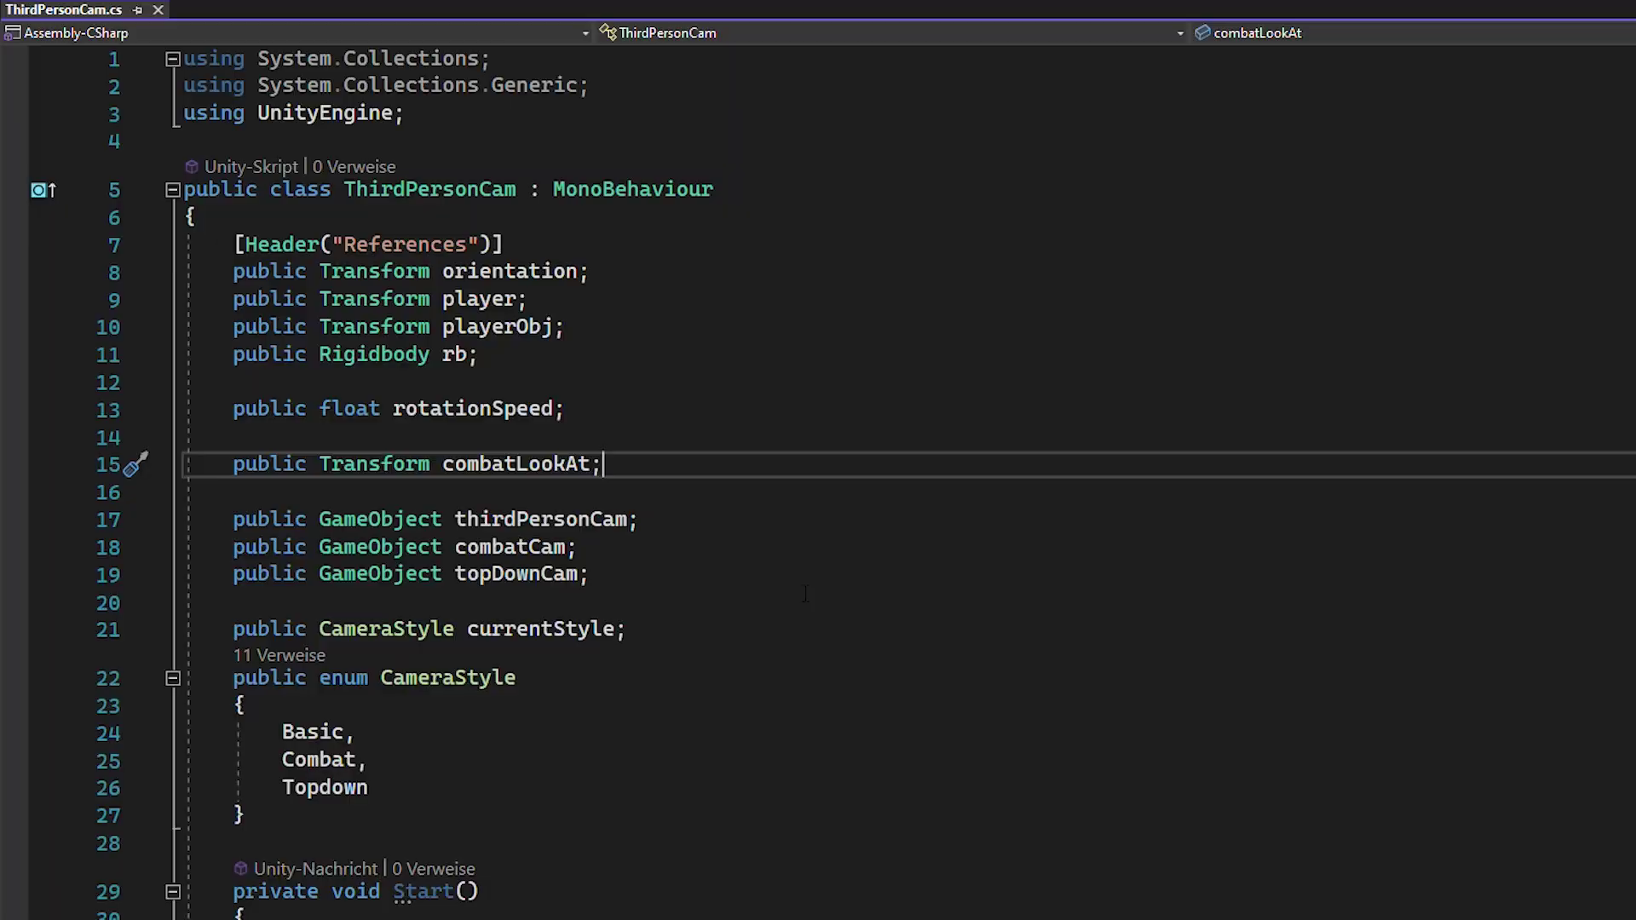
# Highlight the three camera fields, the SwitchCameraStyle method parts, and the style-switching checks in Update.
pyautogui.moveTo(592, 573); pyautogui.dragTo(83, 519)
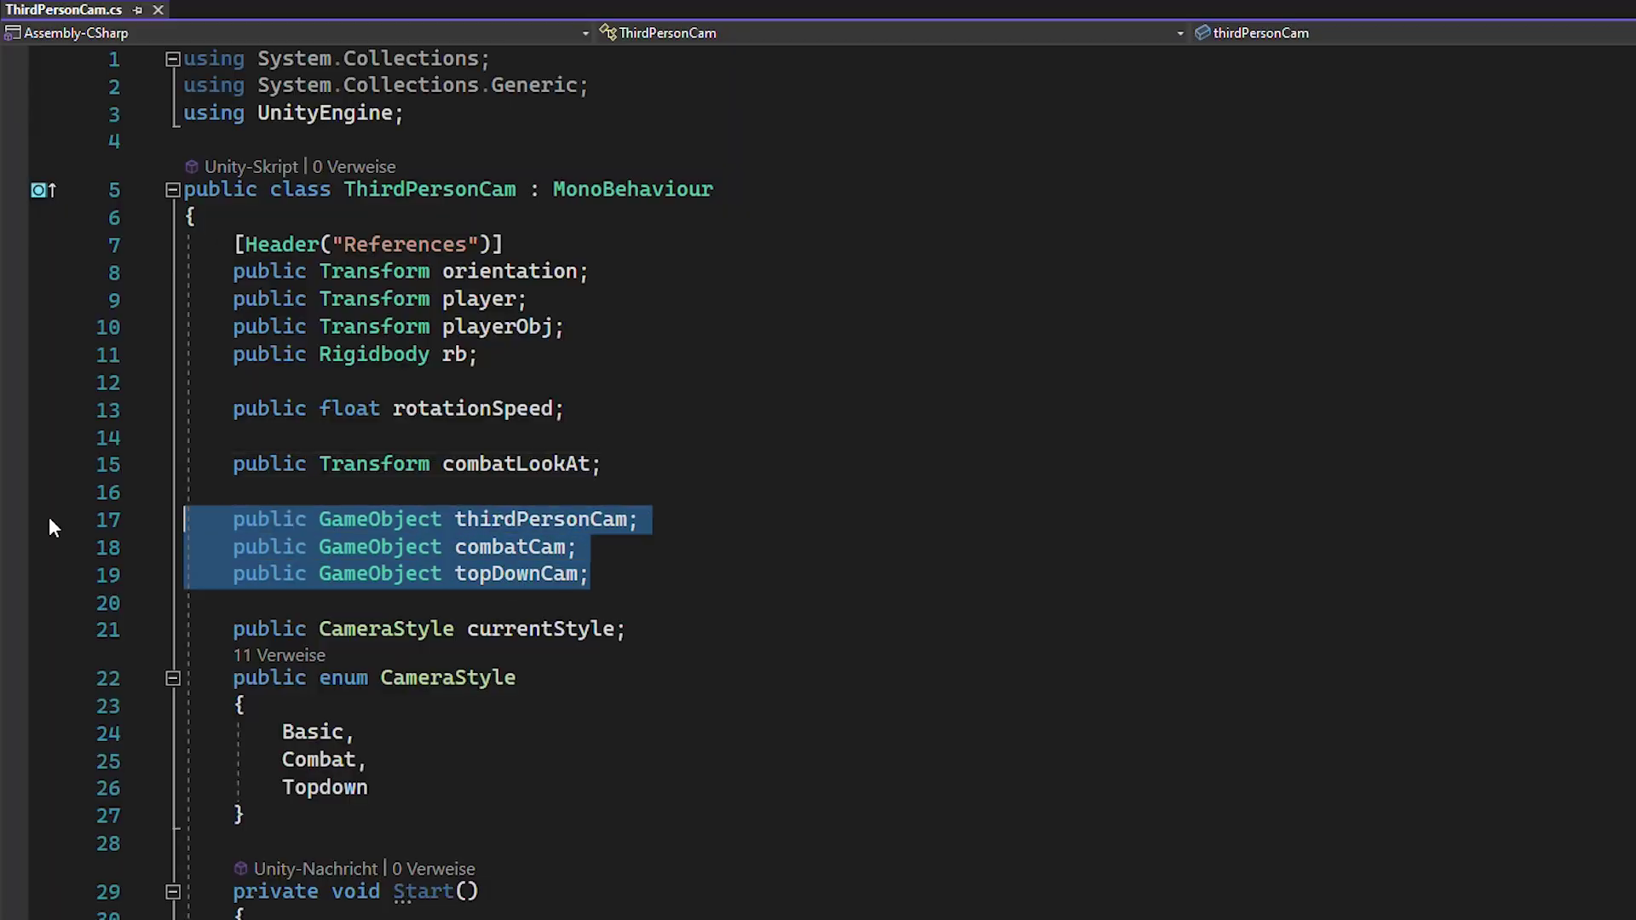
pyautogui.moveTo(443, 530)
pyautogui.mouseDown()
pyautogui.moveTo(53, 247)
pyautogui.moveTo(53, 218)
pyautogui.mouseUp()
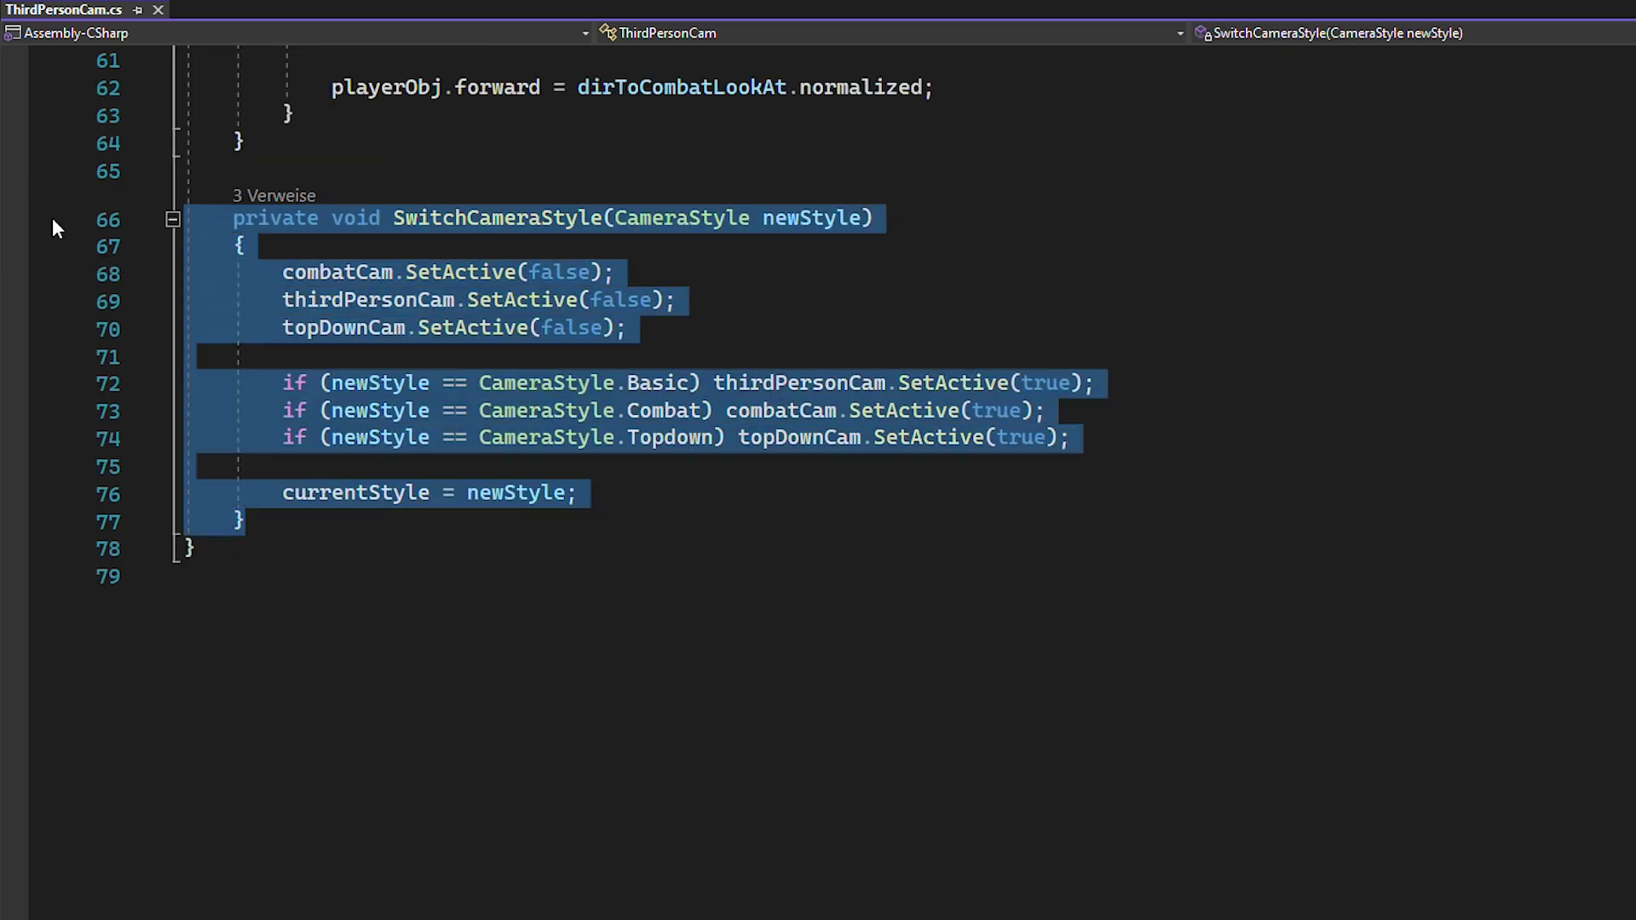
pyautogui.click(772, 327)
pyautogui.moveTo(802, 320); pyautogui.dragTo(184, 273)
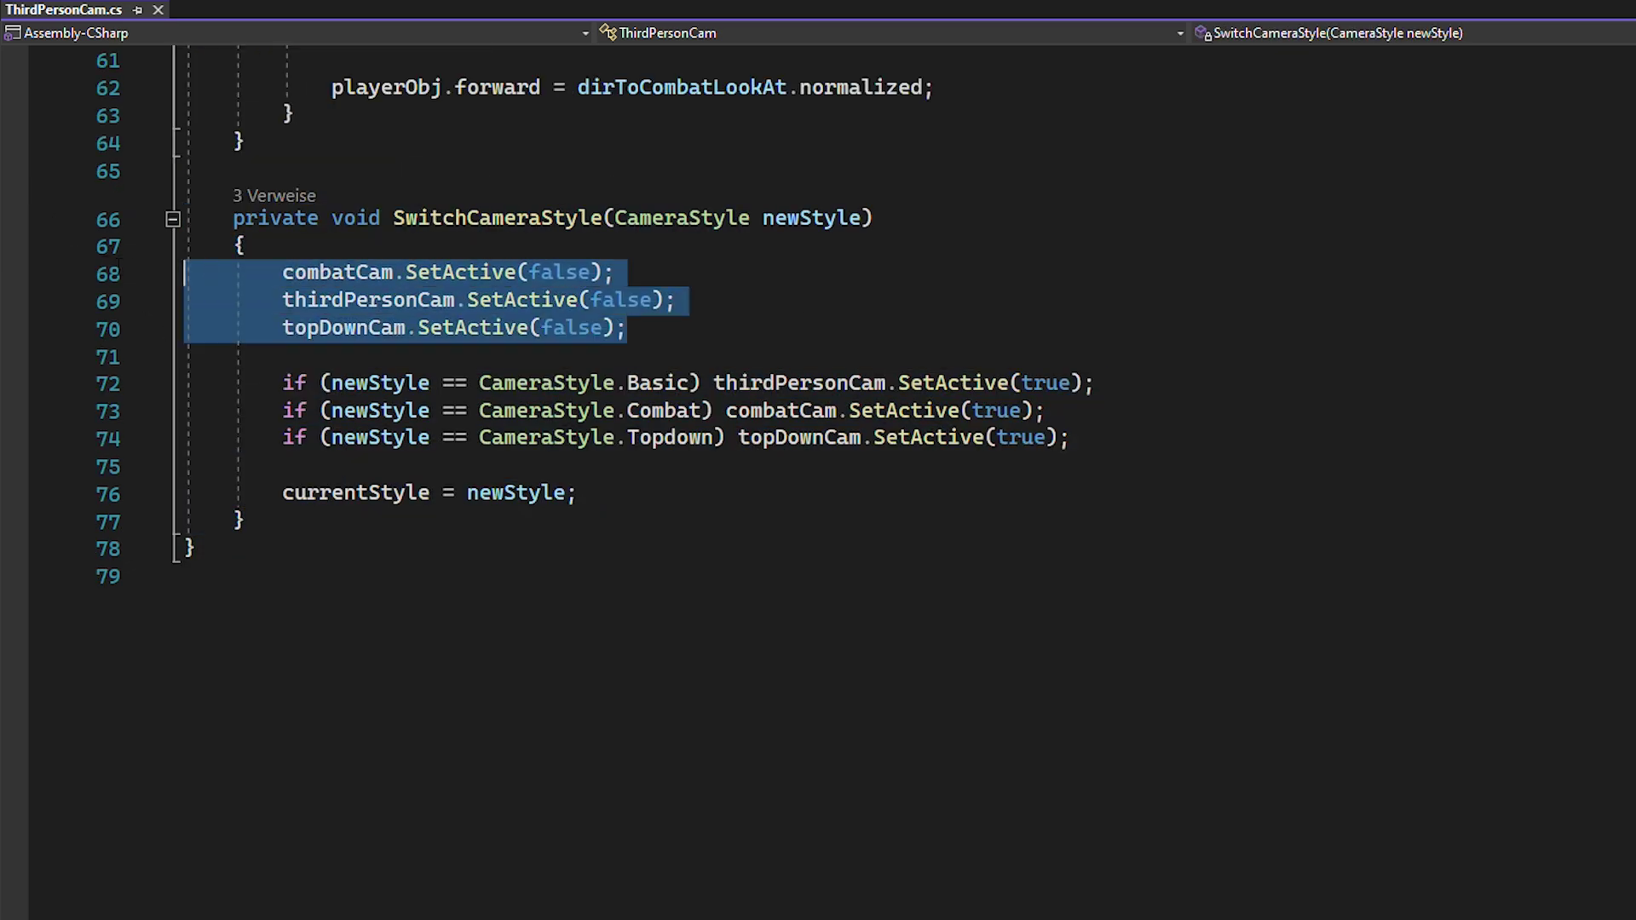
pyautogui.moveTo(1071, 437); pyautogui.dragTo(40, 377)
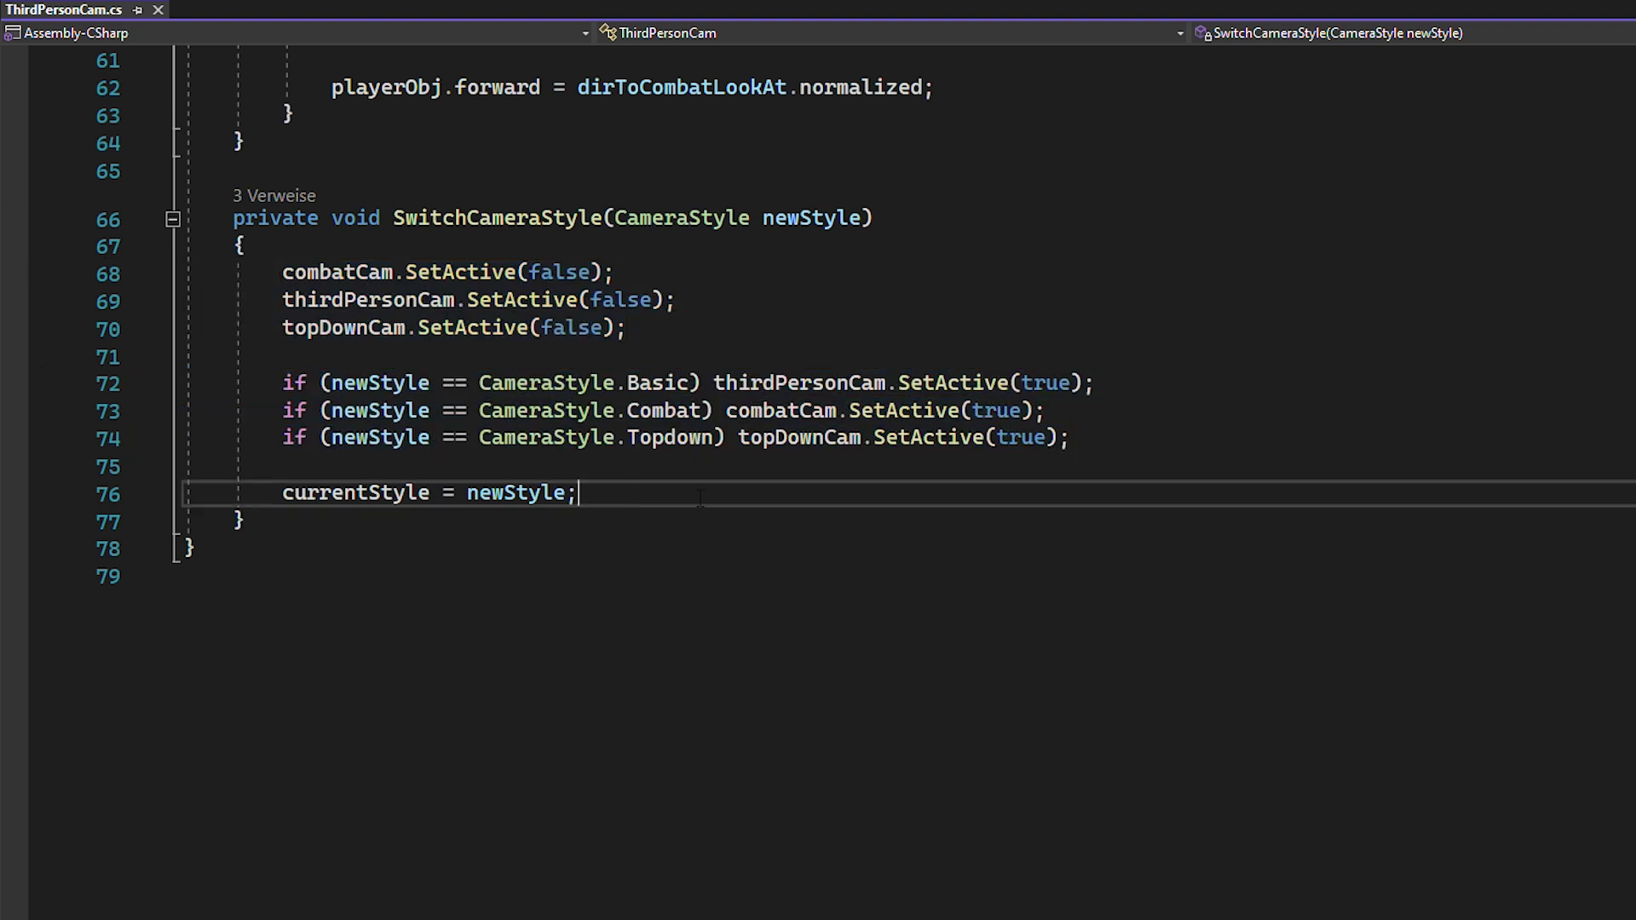
pyautogui.moveTo(578, 493); pyautogui.dragTo(149, 487)
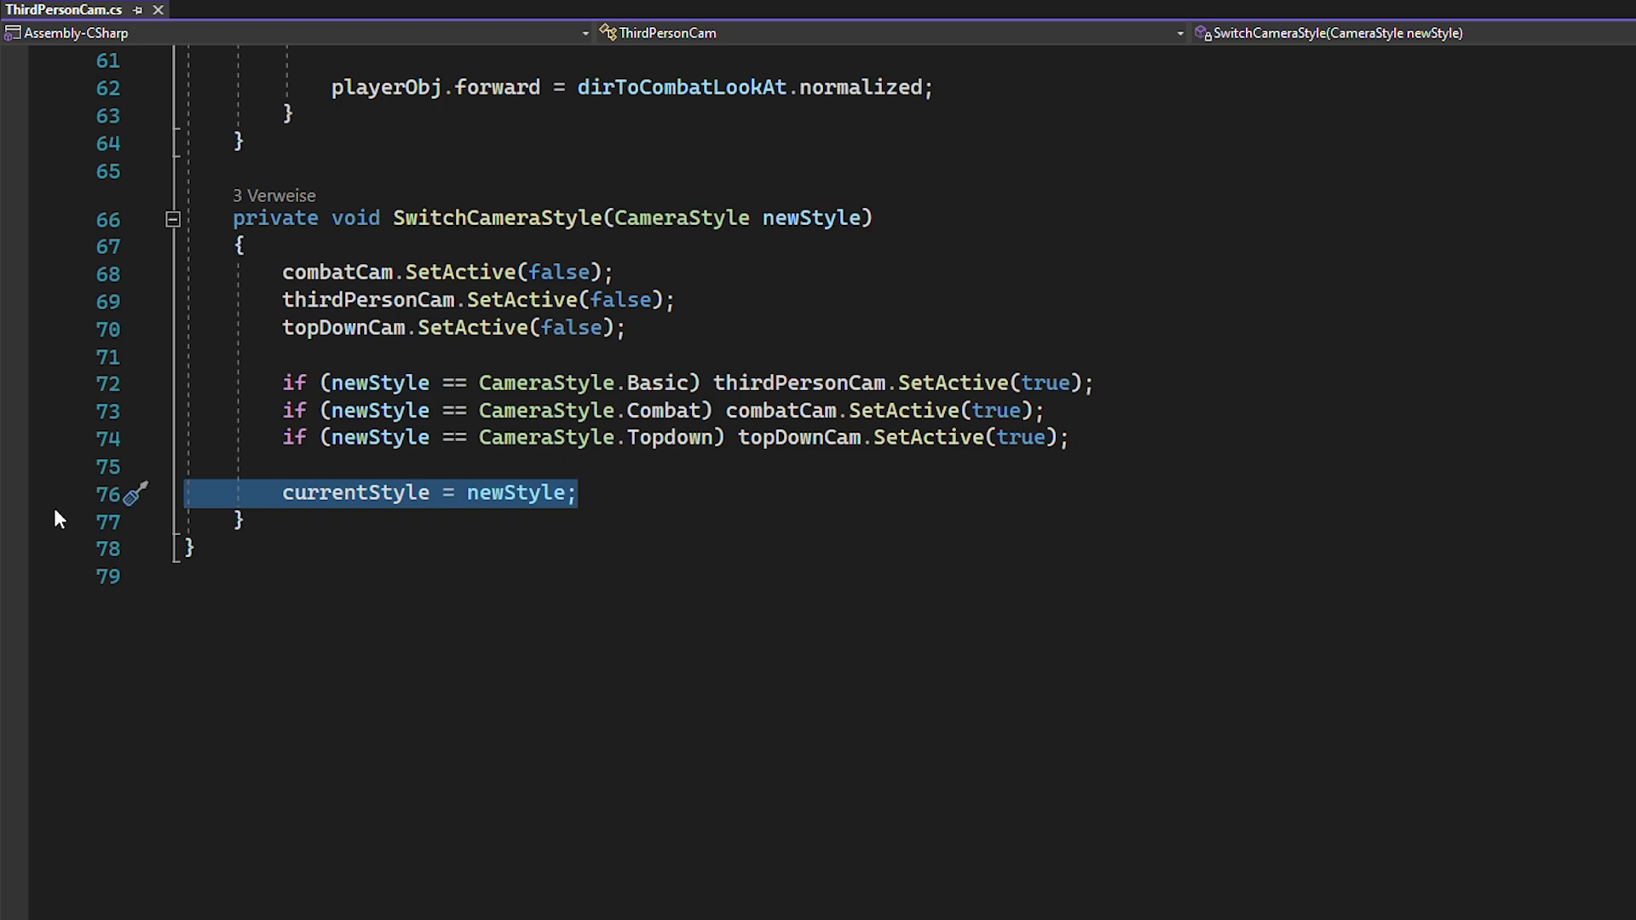
pyautogui.moveTo(1344, 310); pyautogui.dragTo(51, 228)
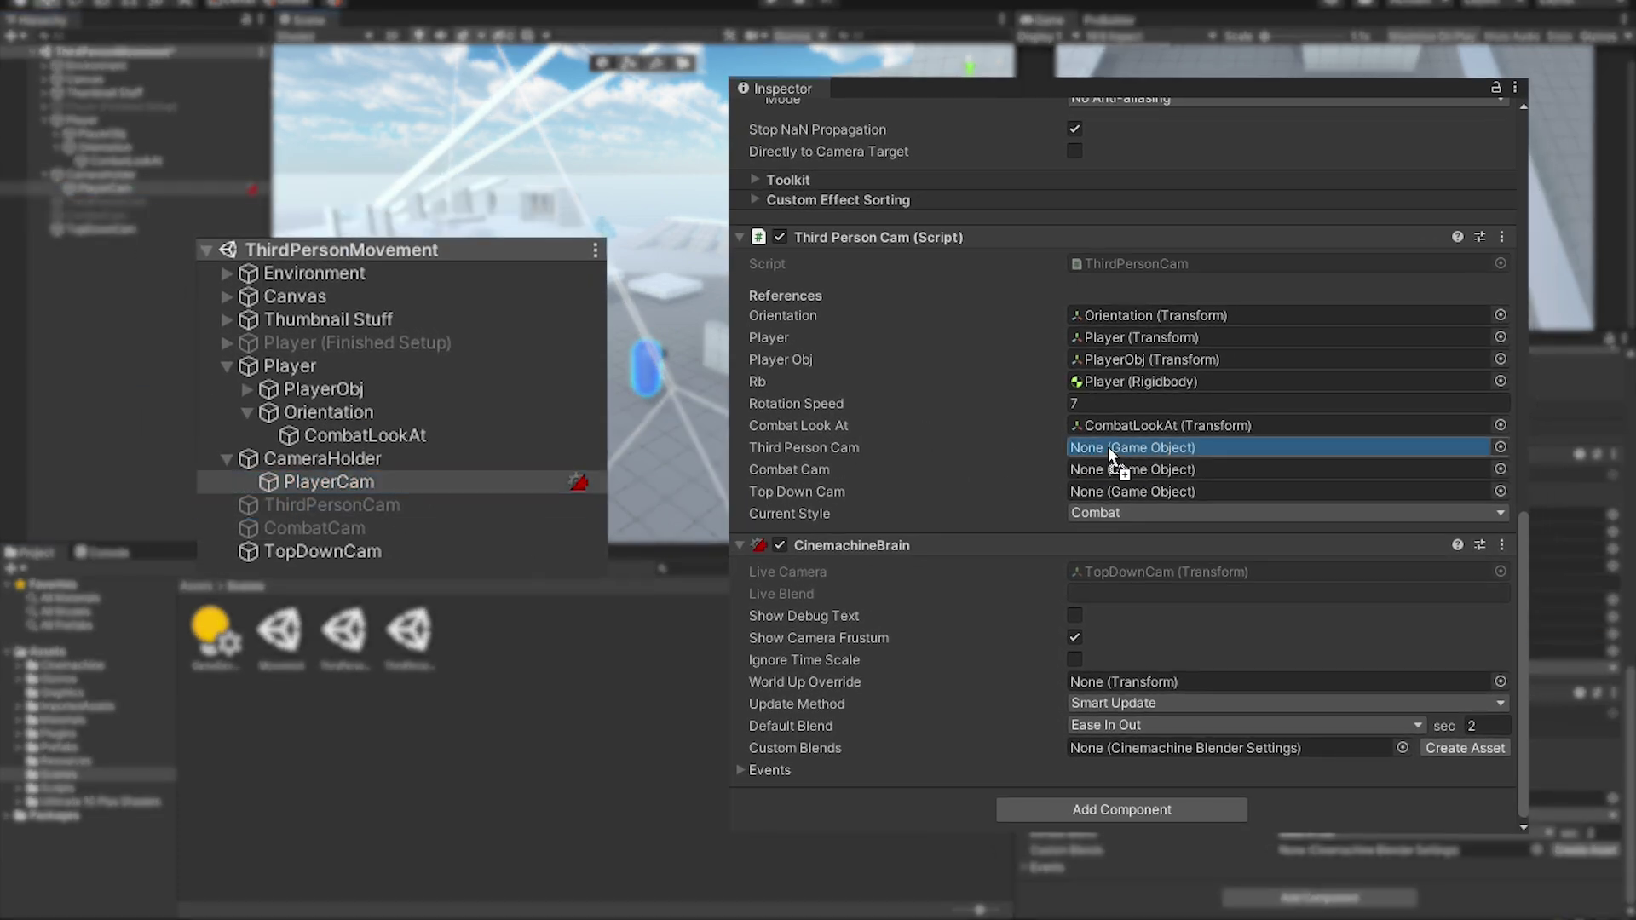
# Assign CombatCam to the Third Person Cam script's combat camera slot.
pyautogui.moveTo(1126, 495); pyautogui.dragTo(1124, 470)
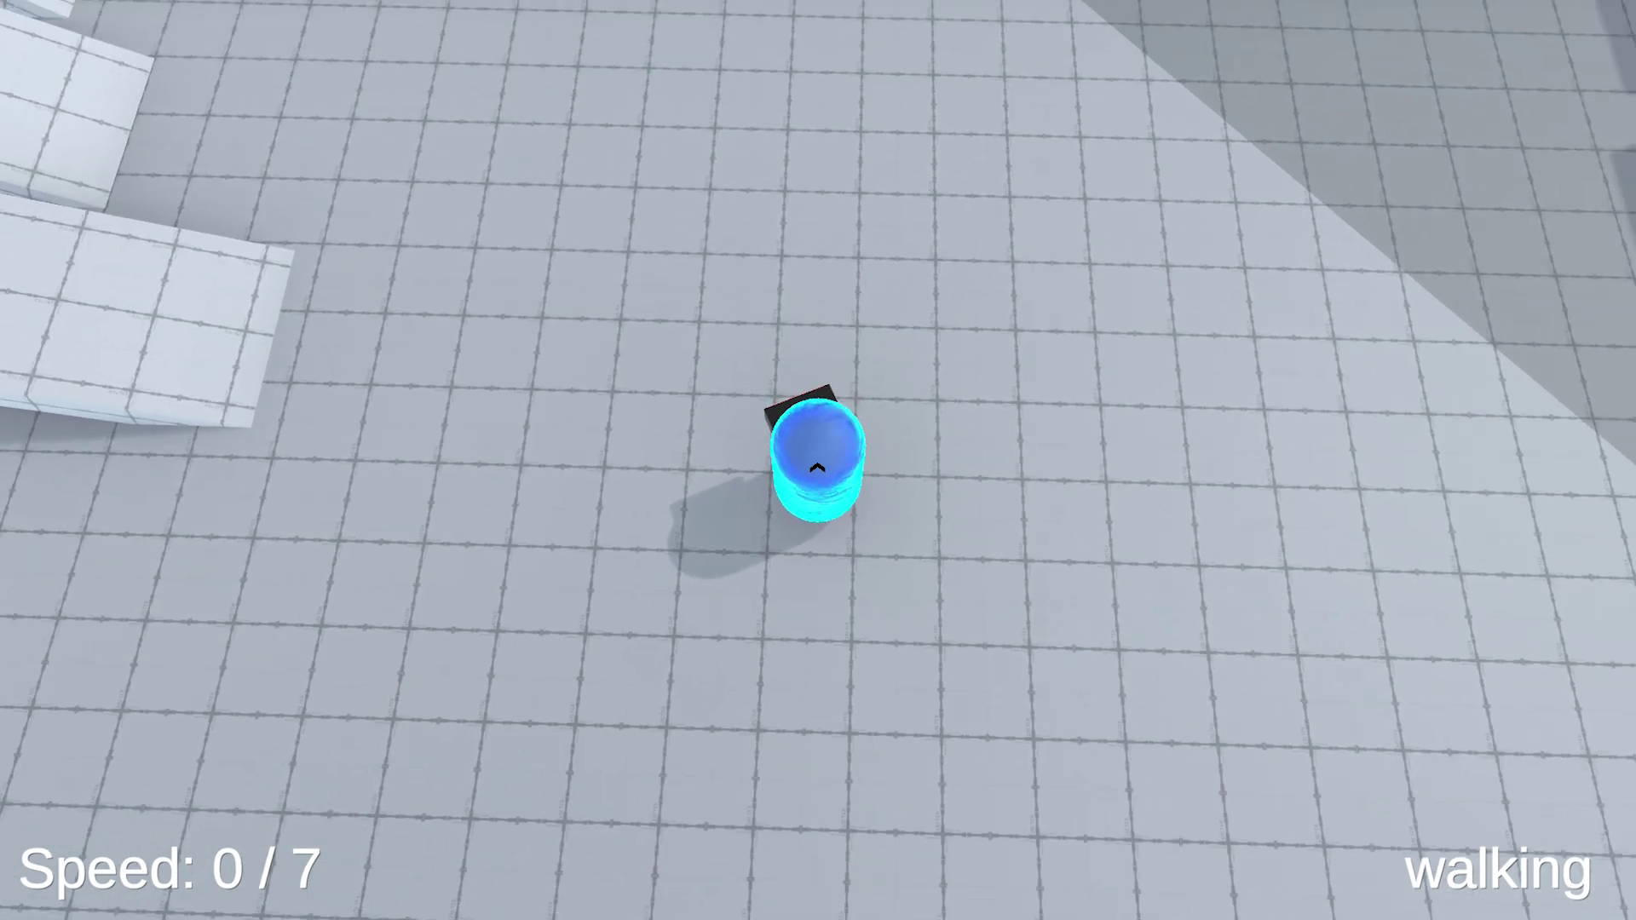
# In Play mode, alternate between top-down and third-person camera views while walking and jumping the capsule.
pyautogui.press('w')
pyautogui.press('space')
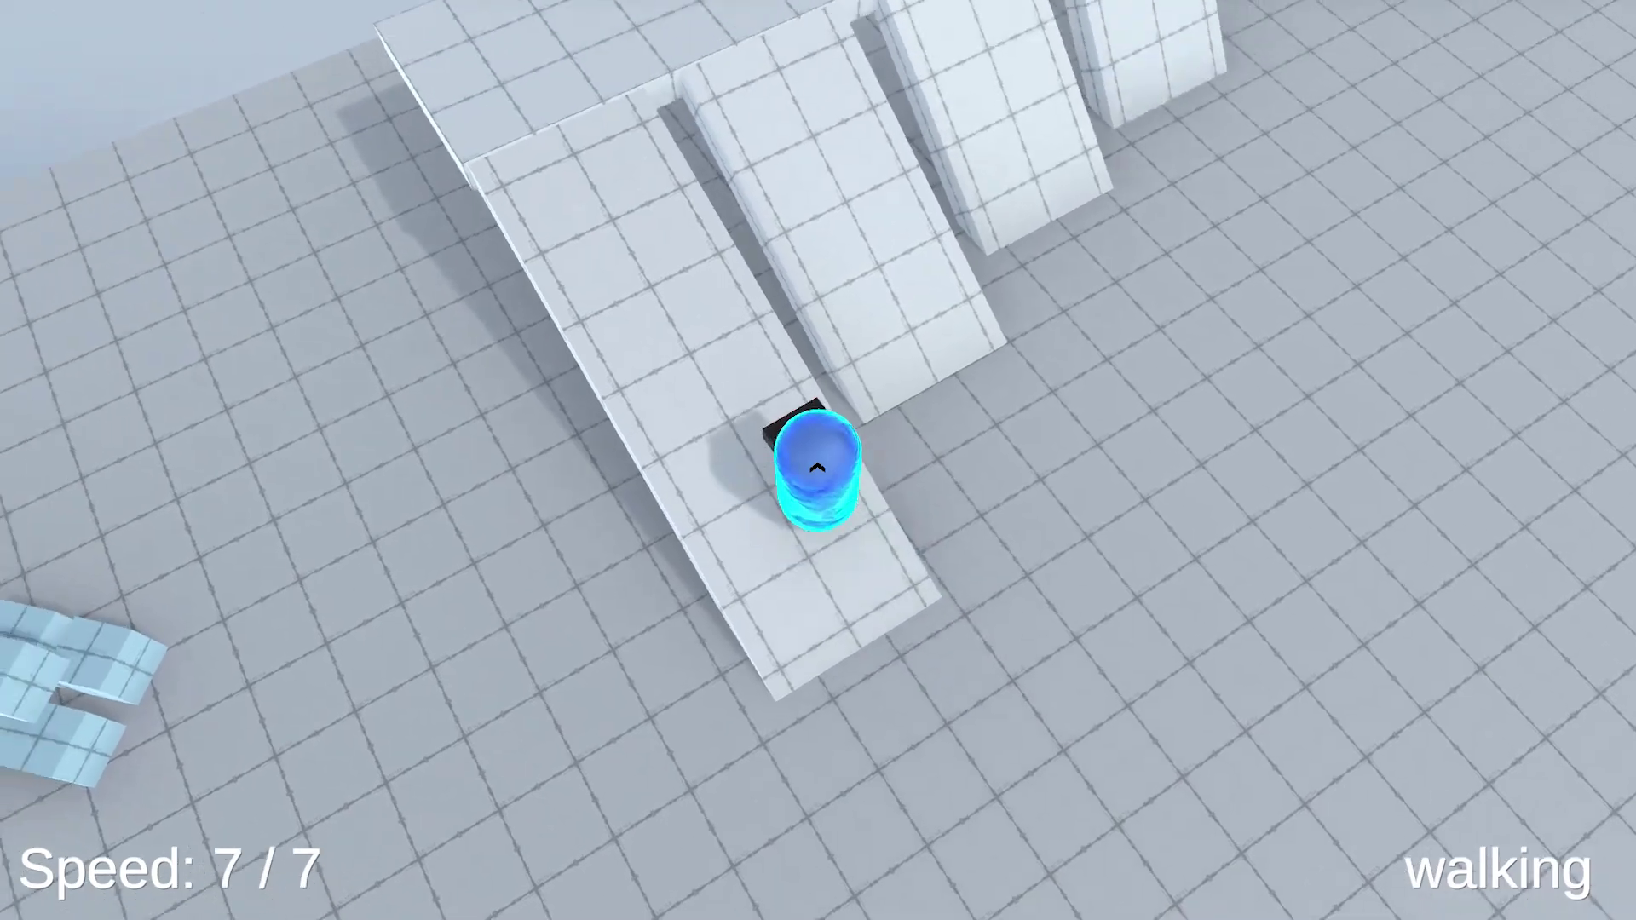
pyautogui.press('space')
pyautogui.press('space')
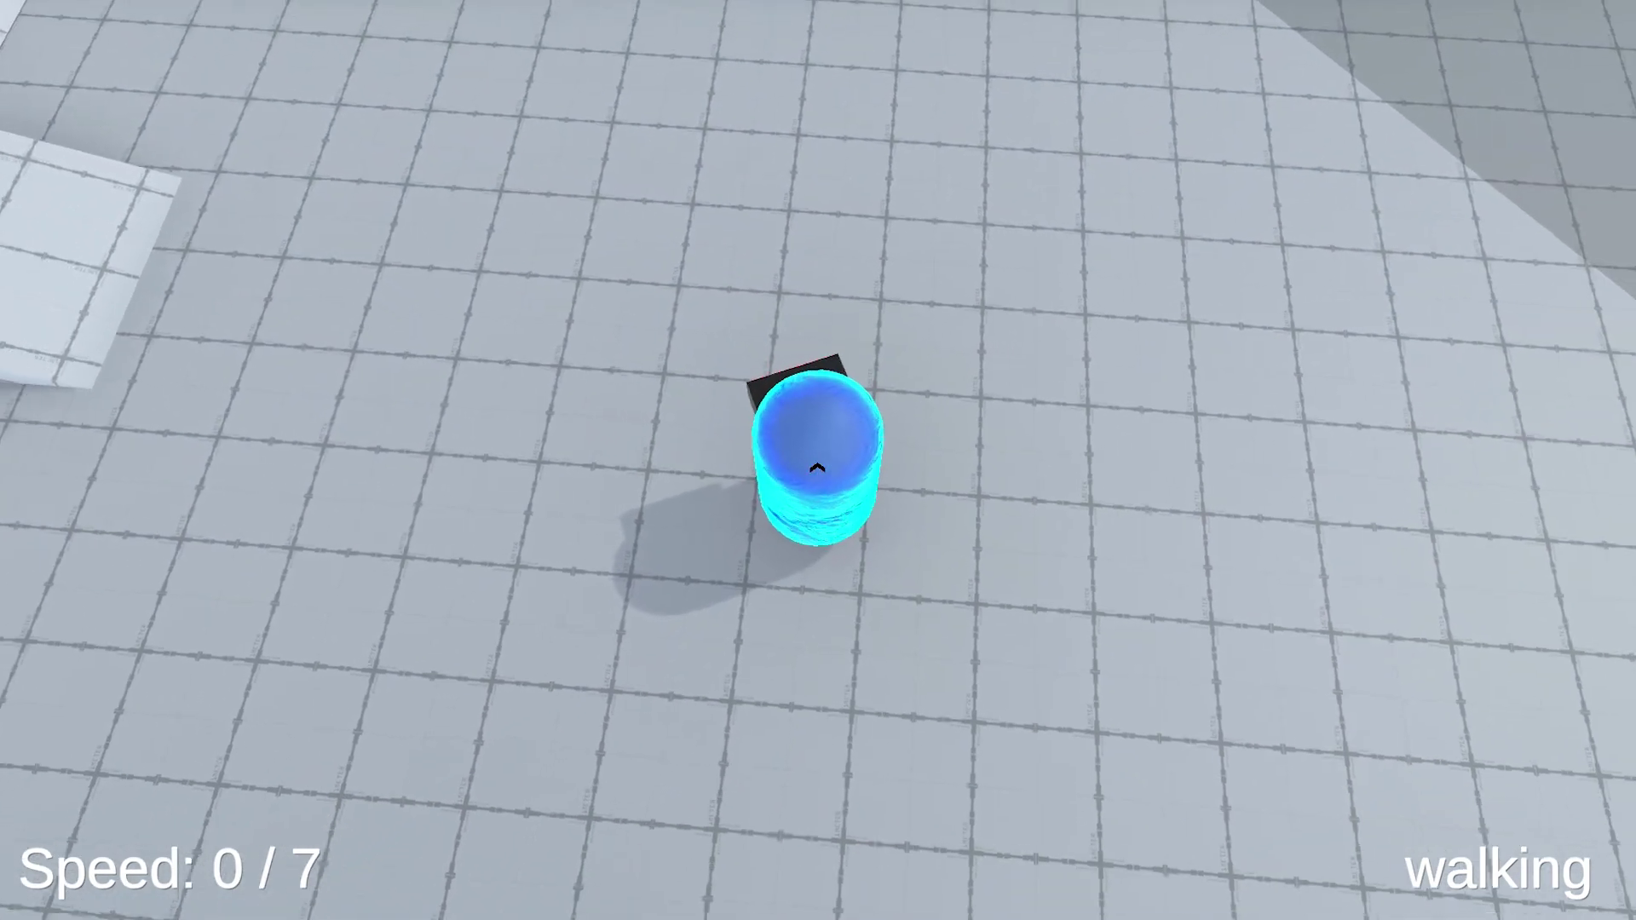
pyautogui.press('w')
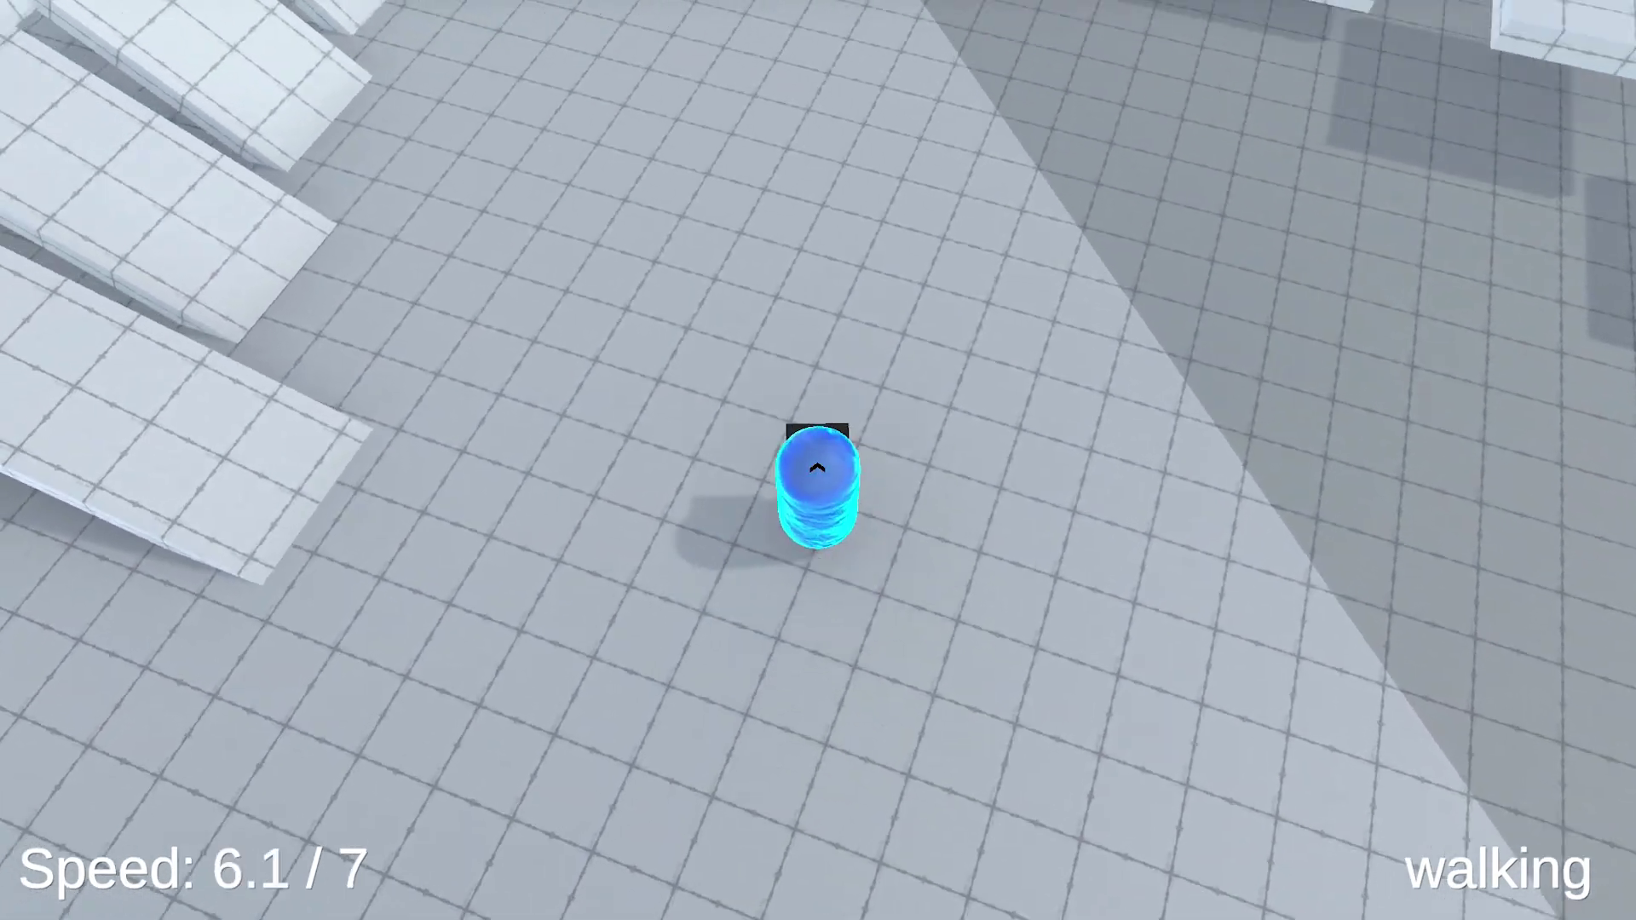
pyautogui.press('w')
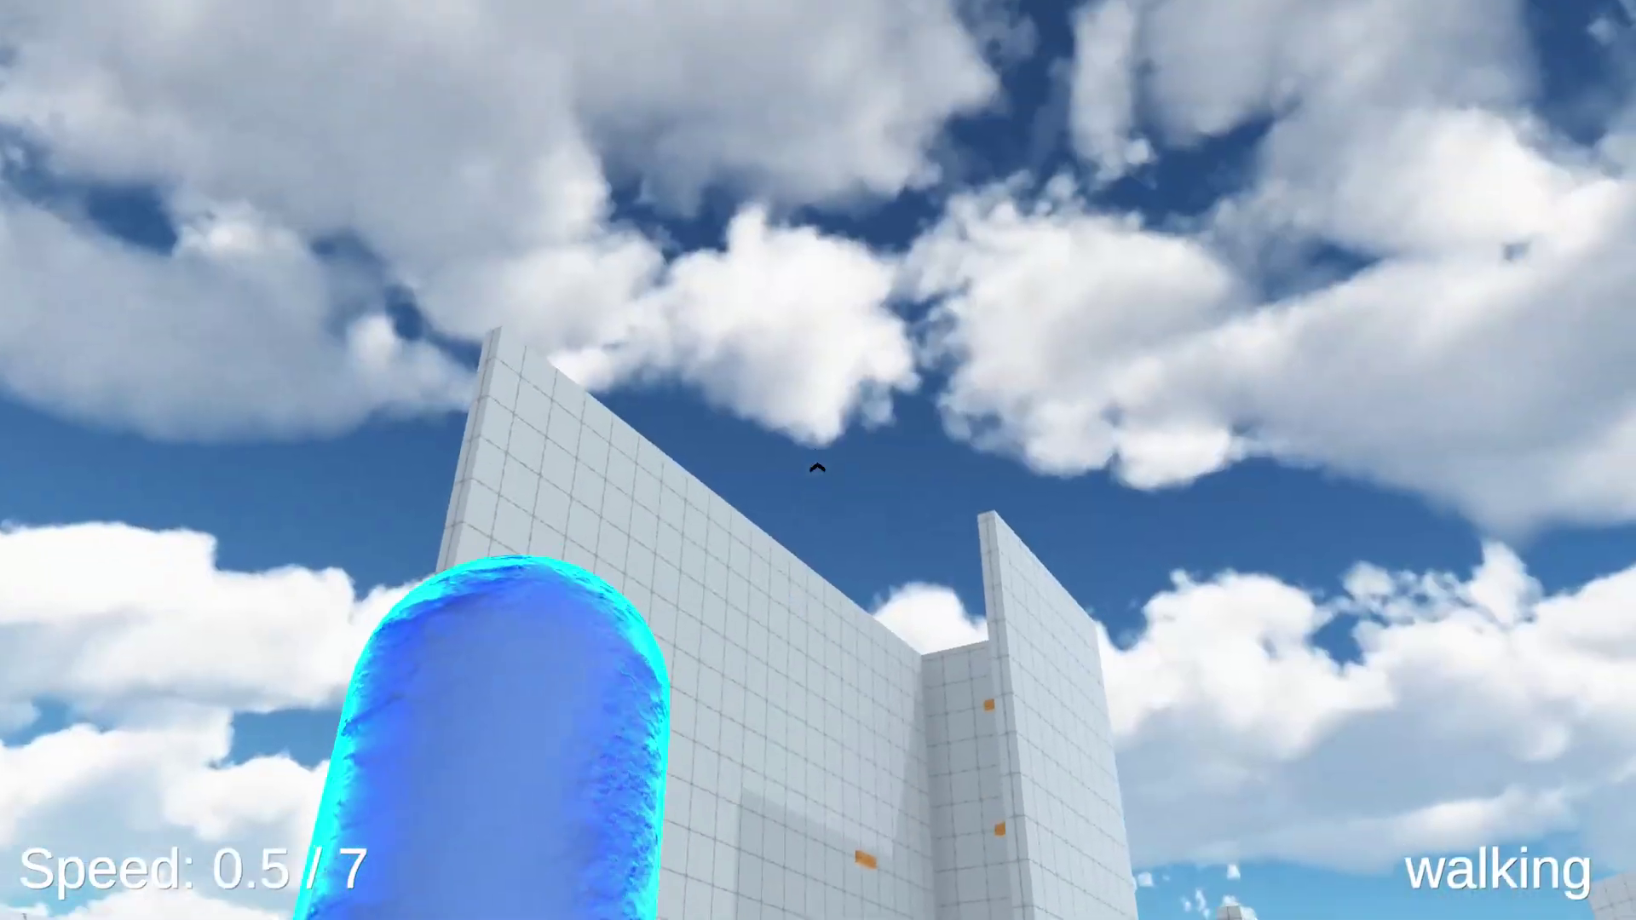